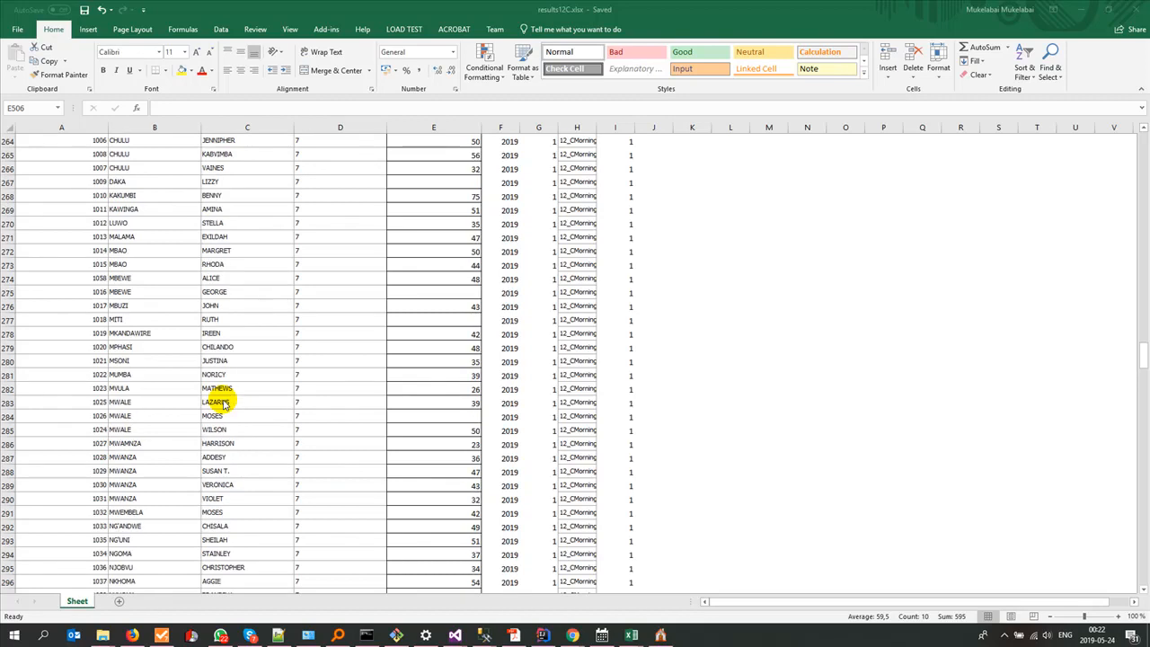
# - Examine the score blocks of each subject and the blank rows that separate them
pyautogui.scroll(3, 224, 403)
pyautogui.scroll(-4, 224, 403)
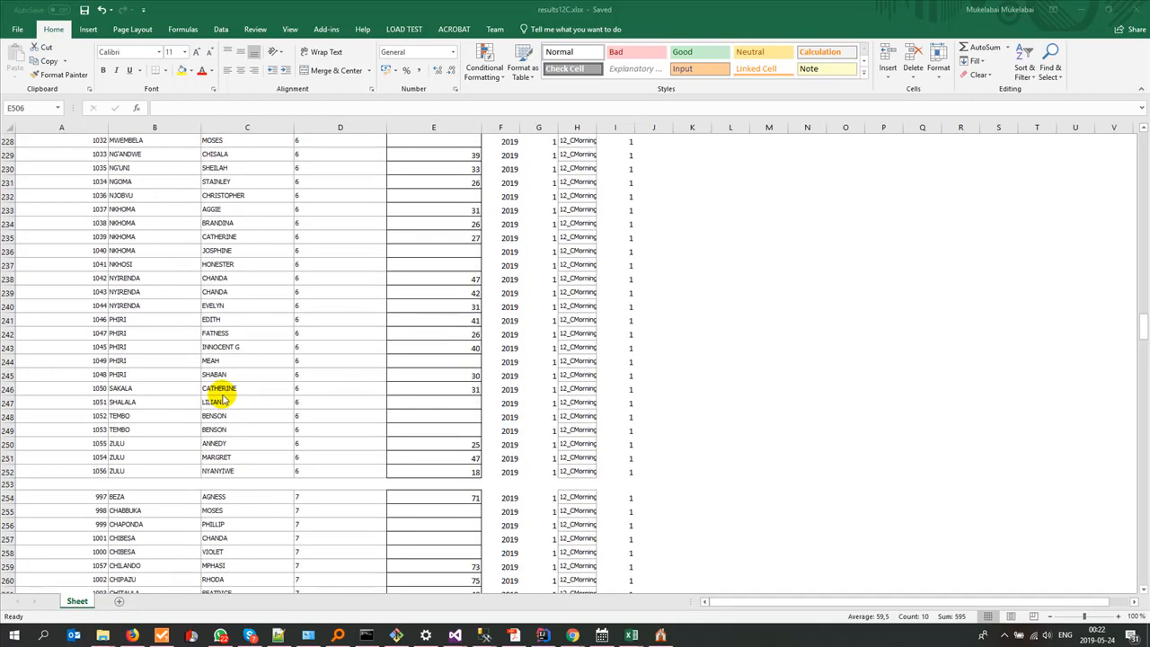
pyautogui.click(8, 485)
pyautogui.click(7, 485)
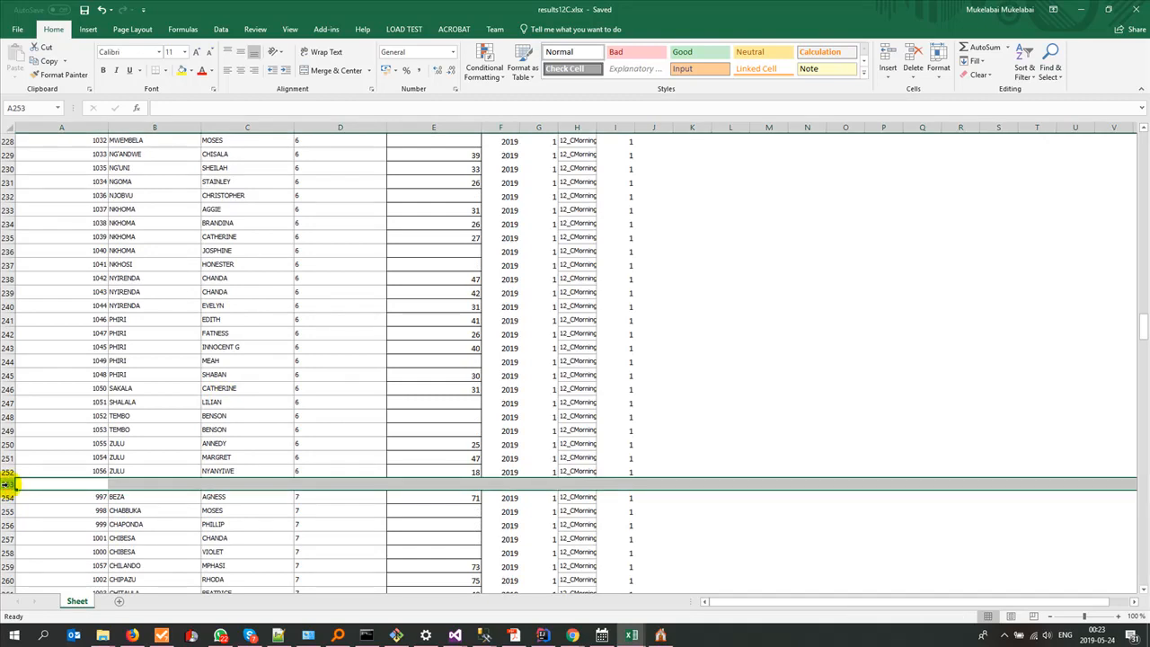
pyautogui.scroll(-7, 304, 509)
pyautogui.scroll(20, 303, 509)
pyautogui.scroll(19, 304, 509)
pyautogui.scroll(20, 304, 509)
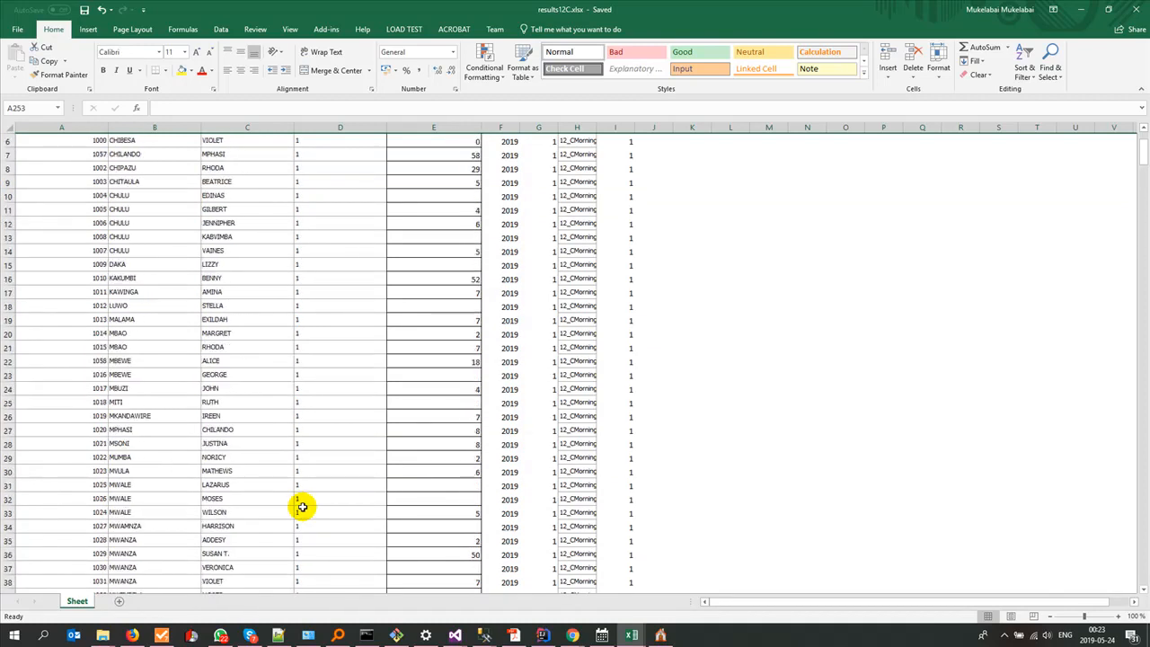
pyautogui.scroll(5, 304, 507)
pyautogui.scroll(-6, 303, 507)
pyautogui.scroll(-8, 303, 508)
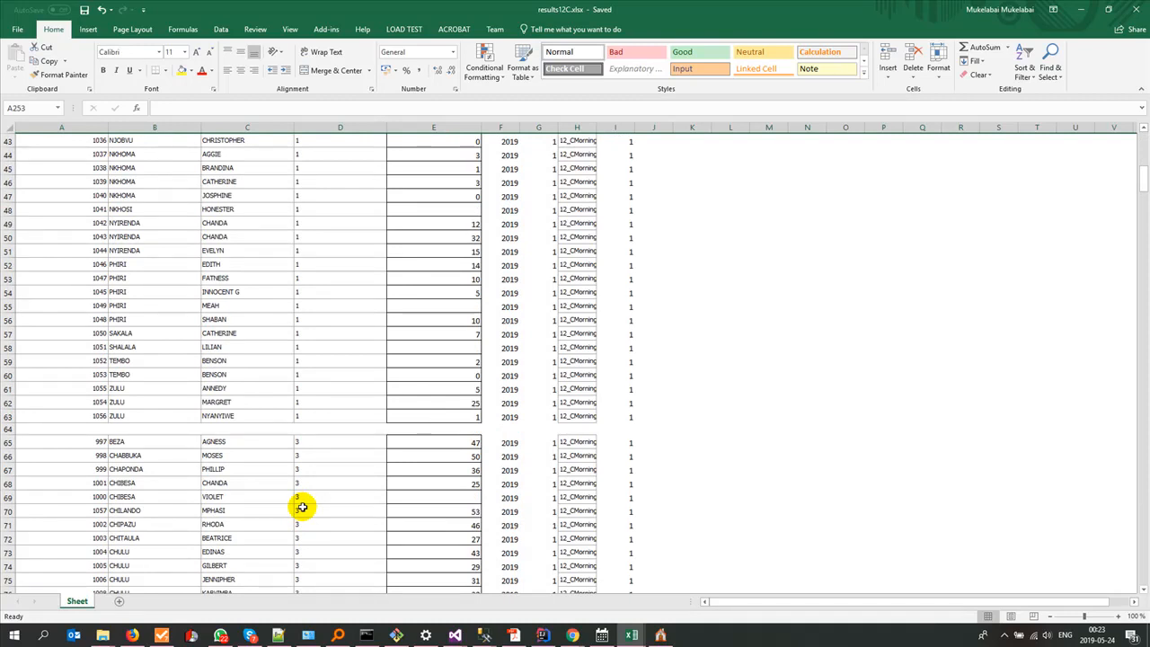
pyautogui.scroll(14, 303, 508)
pyautogui.scroll(-10, 303, 508)
pyautogui.scroll(-8, 303, 507)
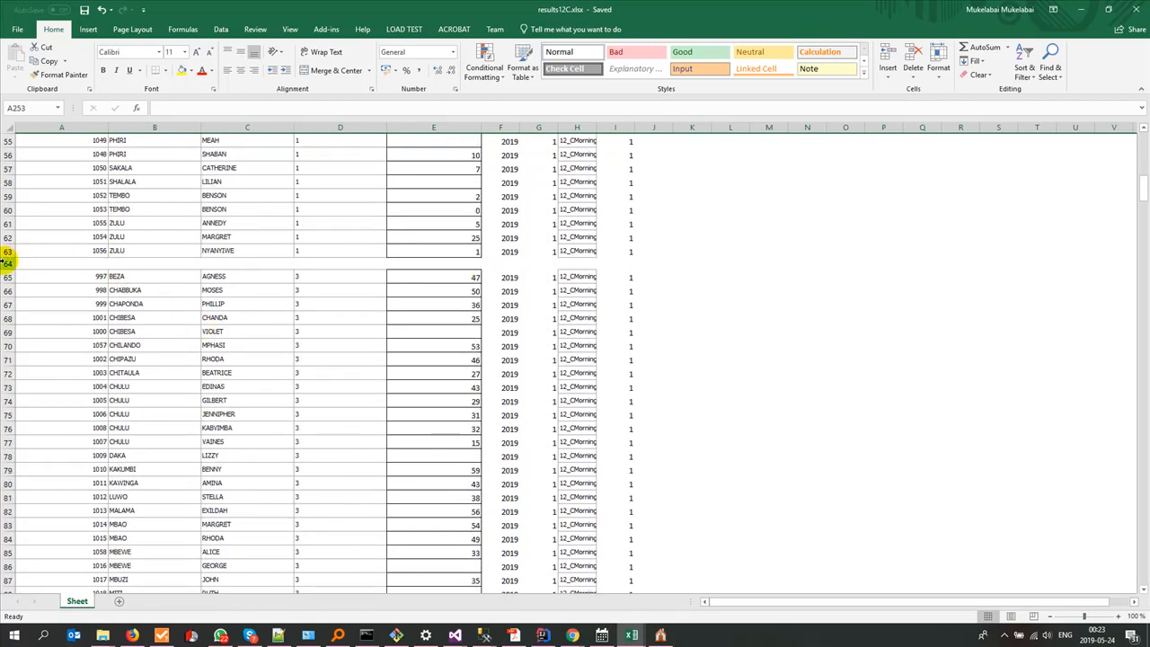
# - Delete the blank rows 64, 126 and 188 that separate the score blocks of subjects 1, 3, 5 and 6
pyautogui.click(7, 262)
pyautogui.rightClick(7, 262)
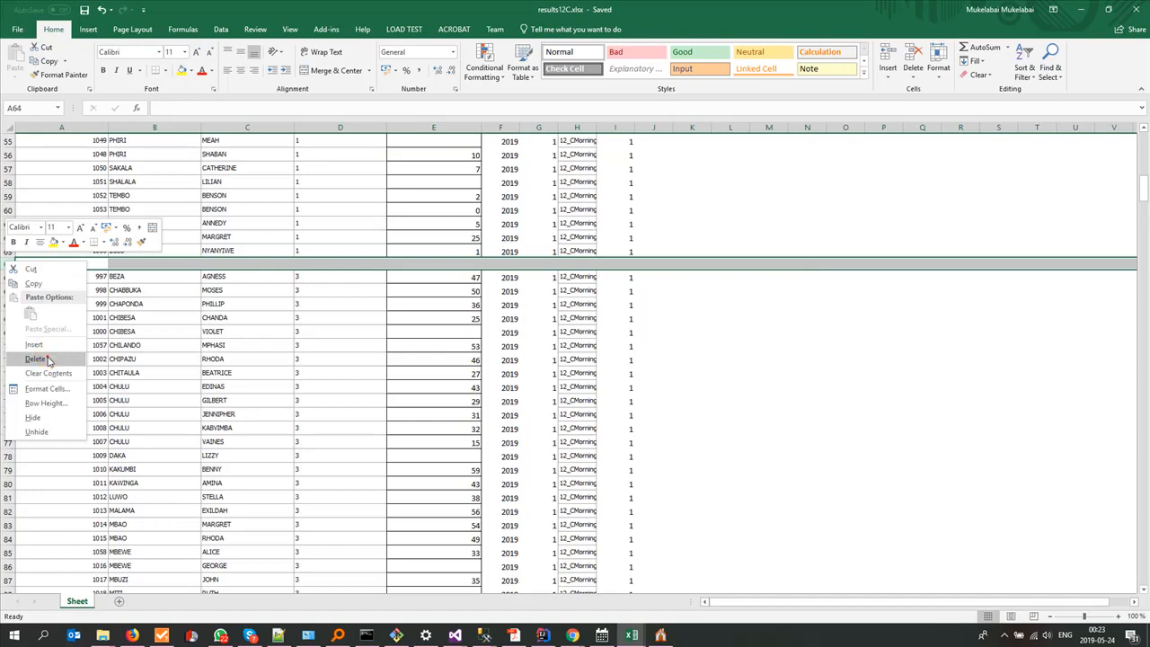
pyautogui.click(44, 358)
pyautogui.scroll(-13, 93, 431)
pyautogui.scroll(-6, 96, 431)
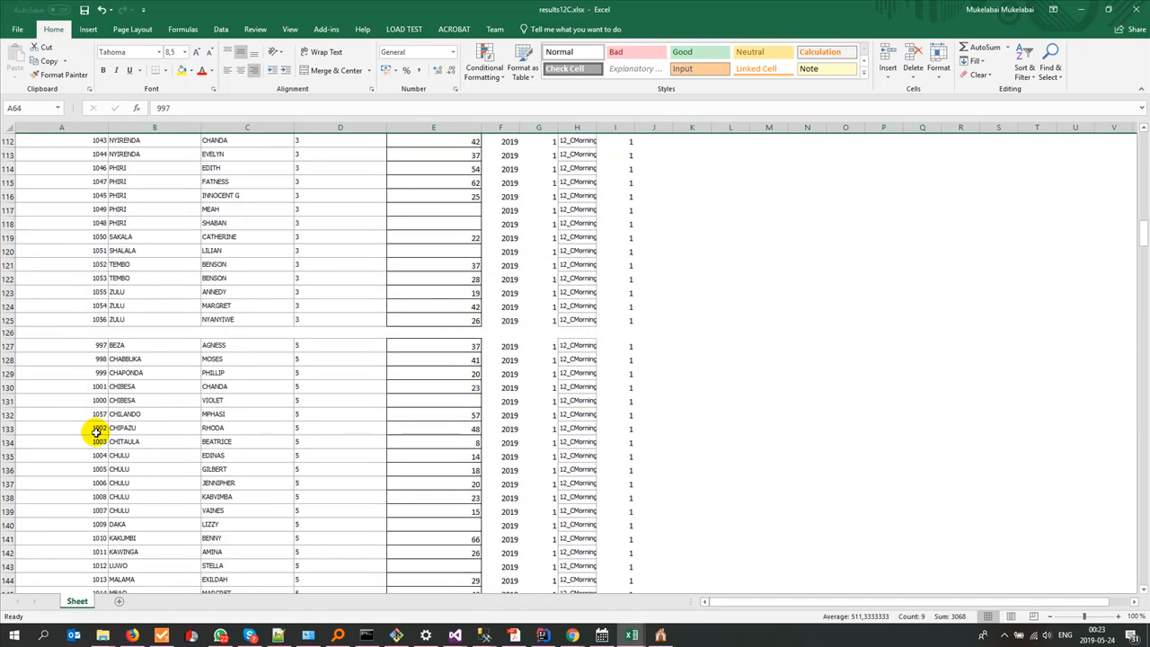
pyautogui.click(7, 332)
pyautogui.rightClick(8, 332)
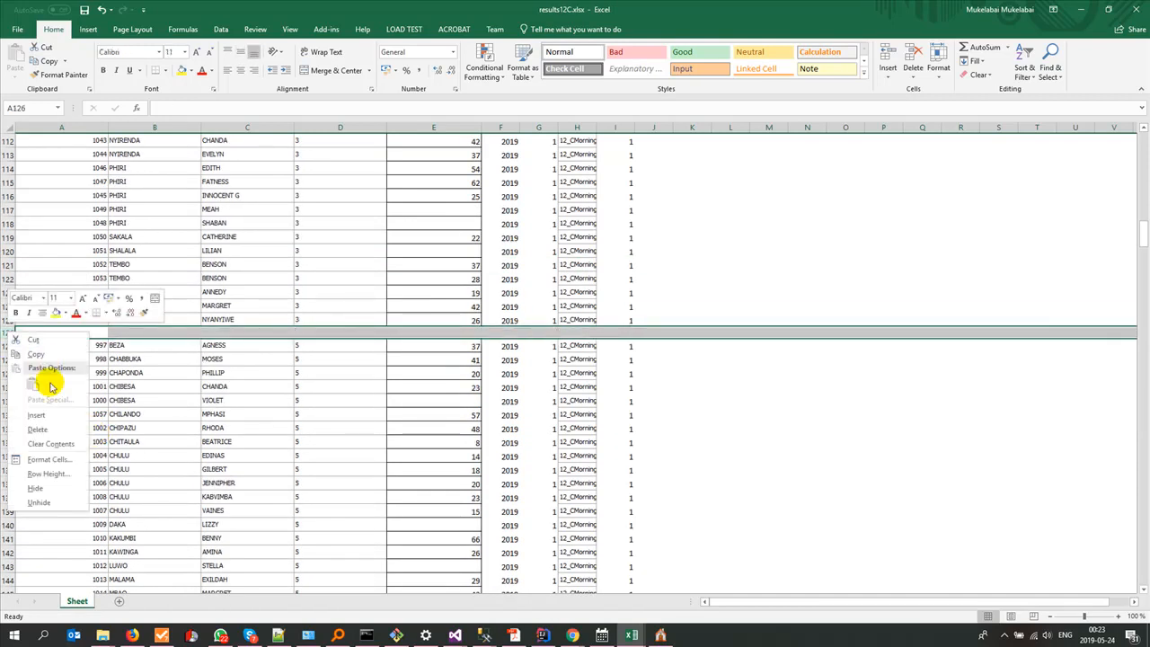
pyautogui.click(44, 428)
pyautogui.scroll(-20, 79, 422)
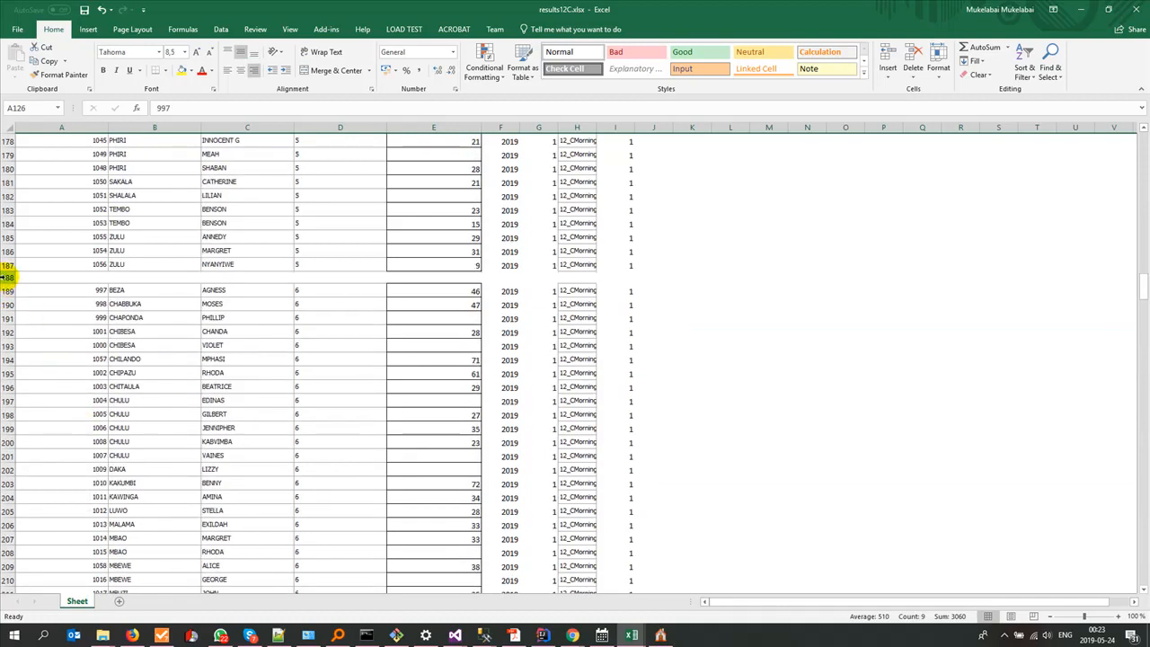
pyautogui.rightClick(7, 278)
pyautogui.click(45, 376)
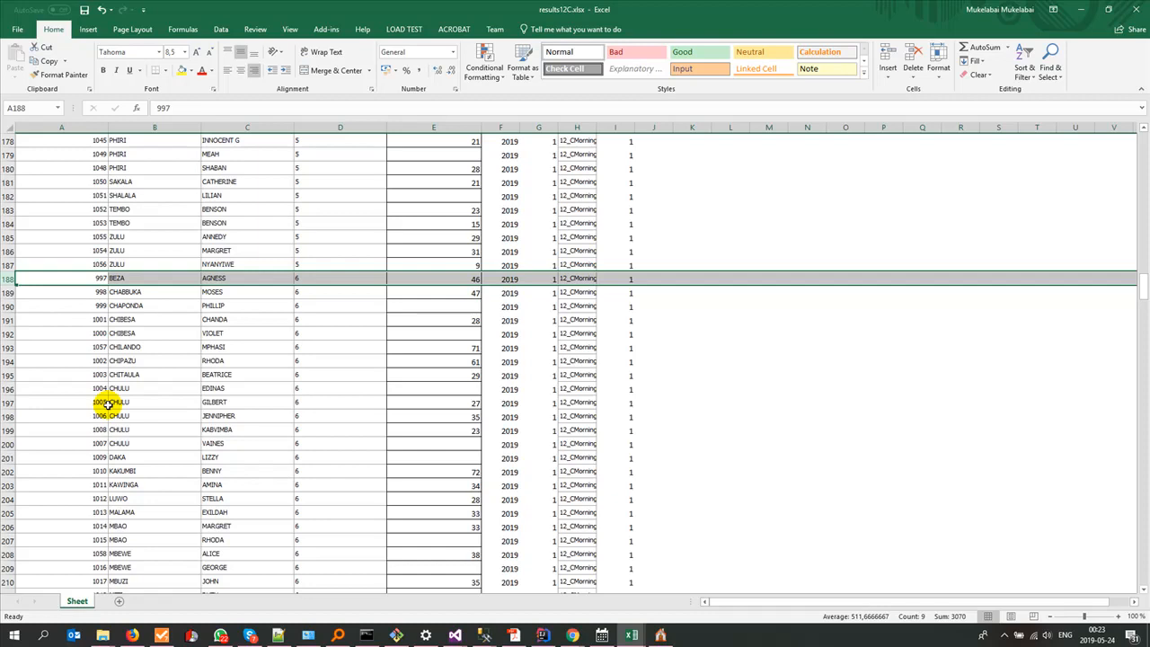
# - Undo the deletions of the blank separator rows in results12C.xlsx
pyautogui.click(632, 636)
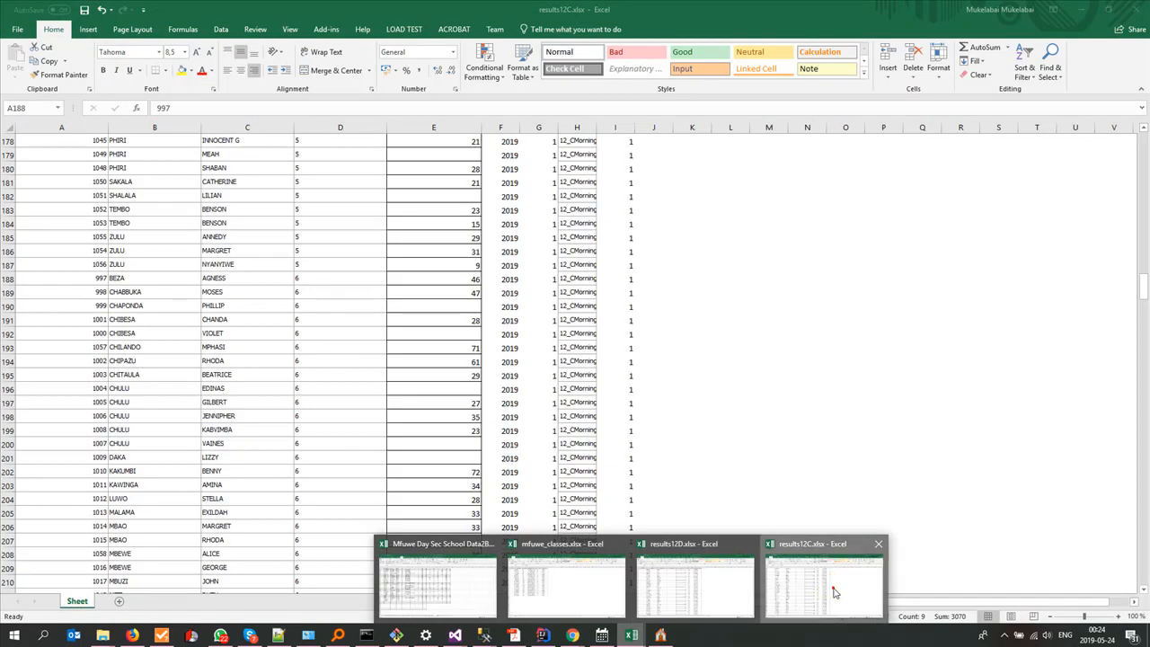
pyautogui.click(833, 587)
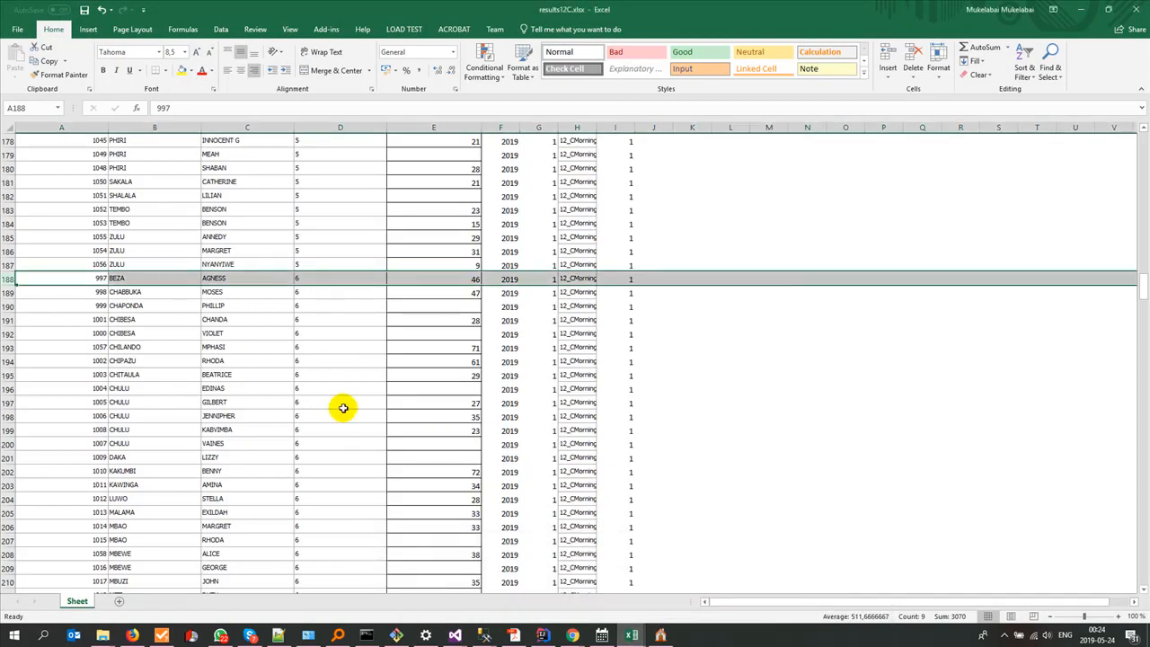
pyautogui.hotkey('ctrl', 'shift', '+')
pyautogui.hotkey('ctrl', 'z')
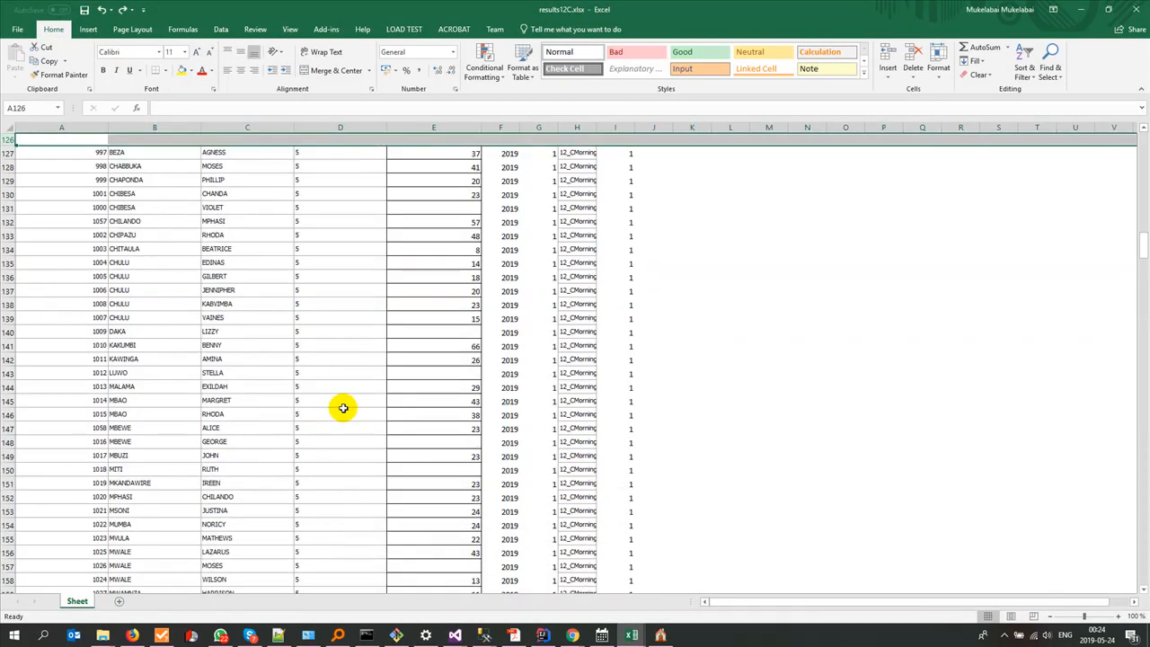
pyautogui.scroll(6, 375, 468)
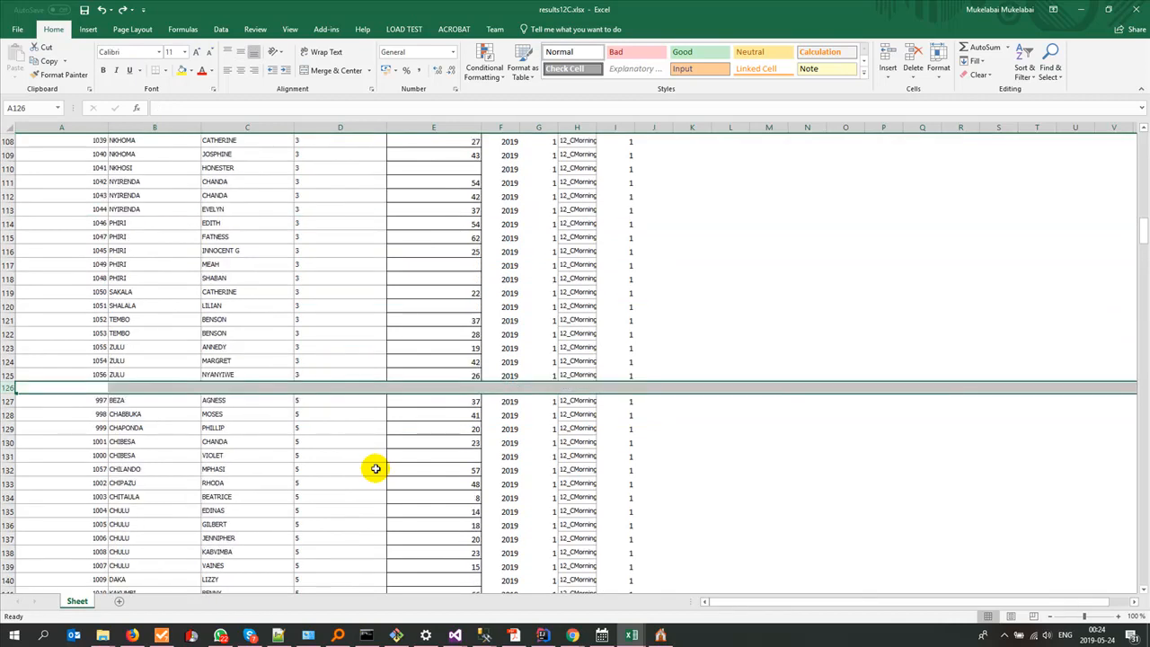
pyautogui.scroll(18, 375, 468)
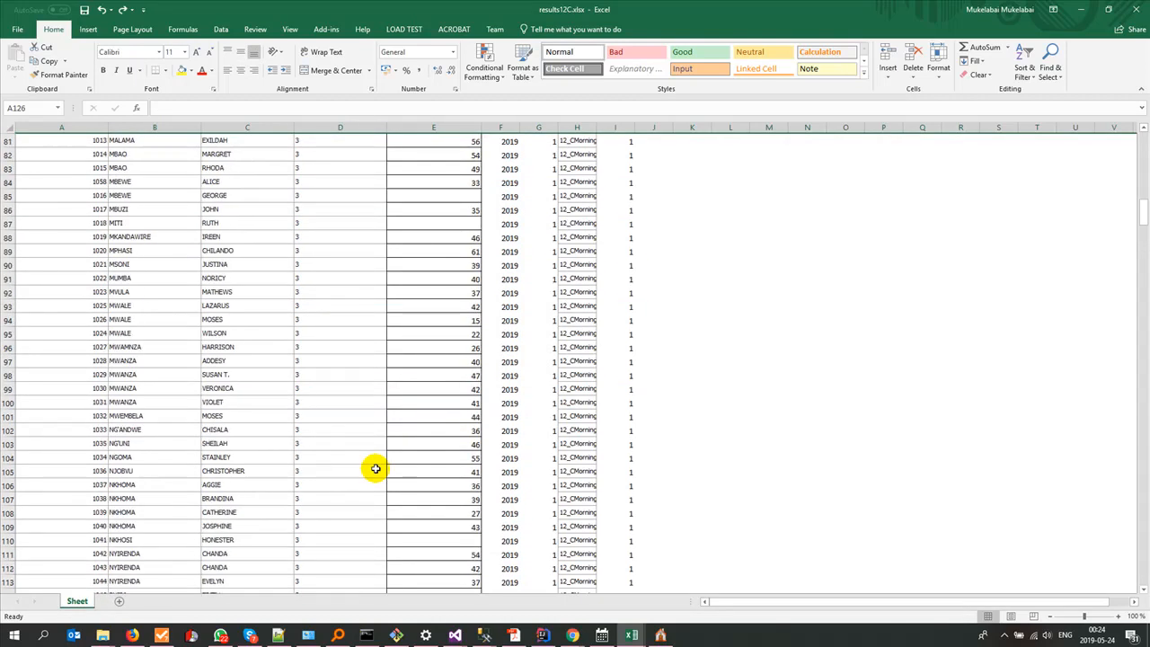
pyautogui.hotkey('ctrl', 'z')
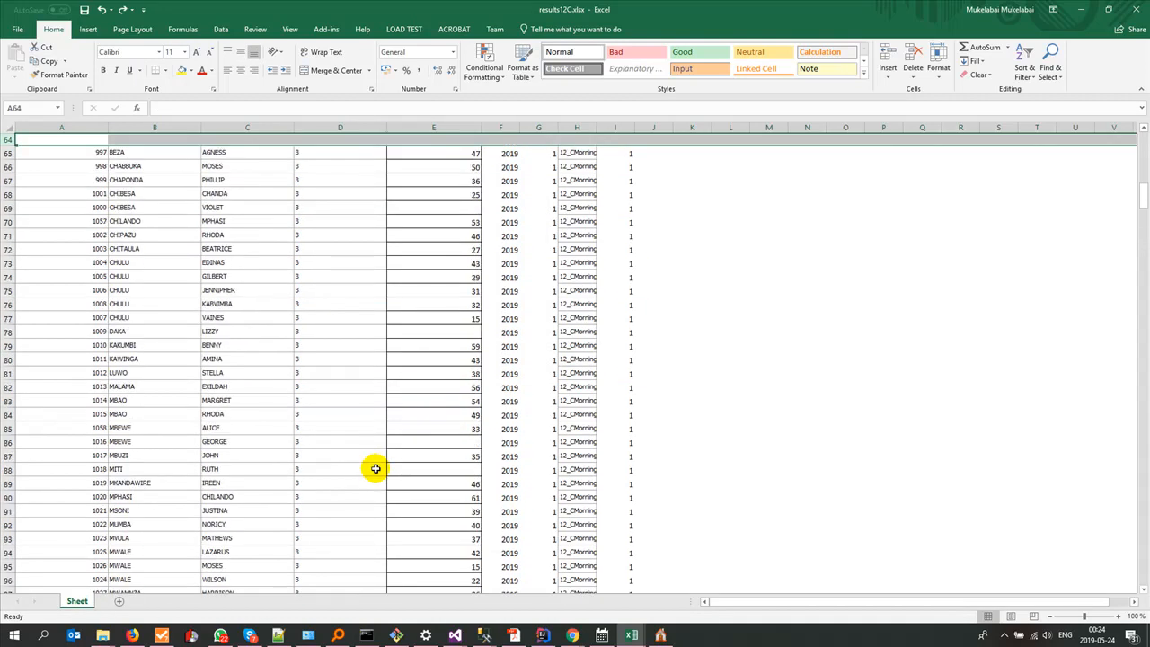
pyautogui.scroll(6, 376, 468)
pyautogui.scroll(15, 376, 468)
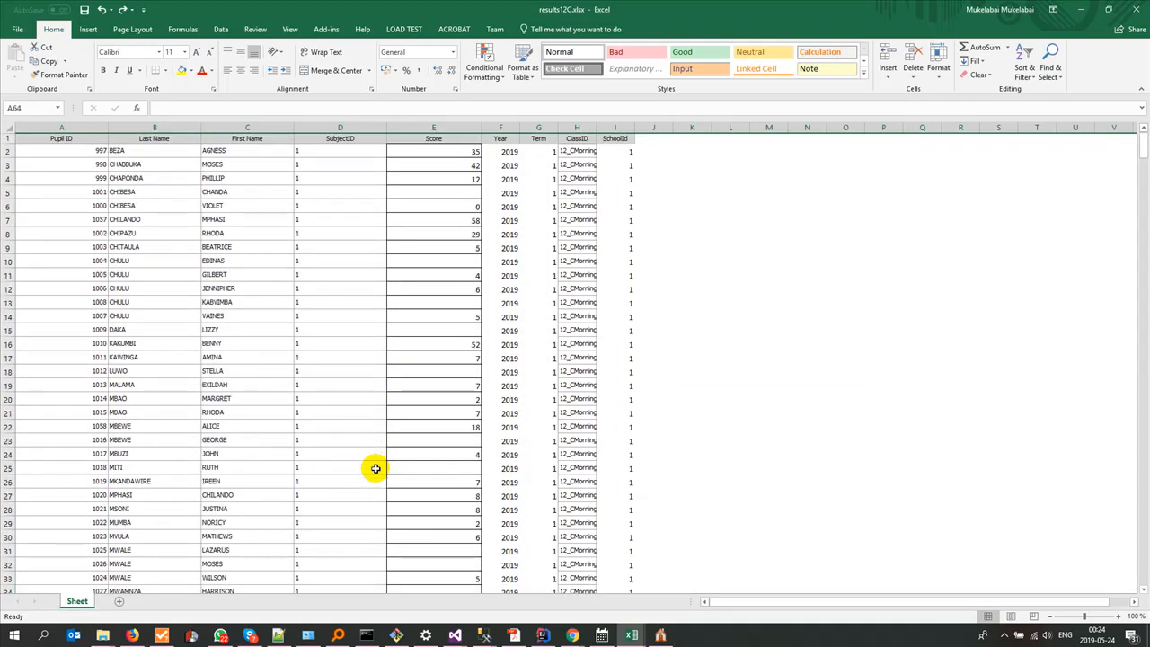
pyautogui.click(442, 318)
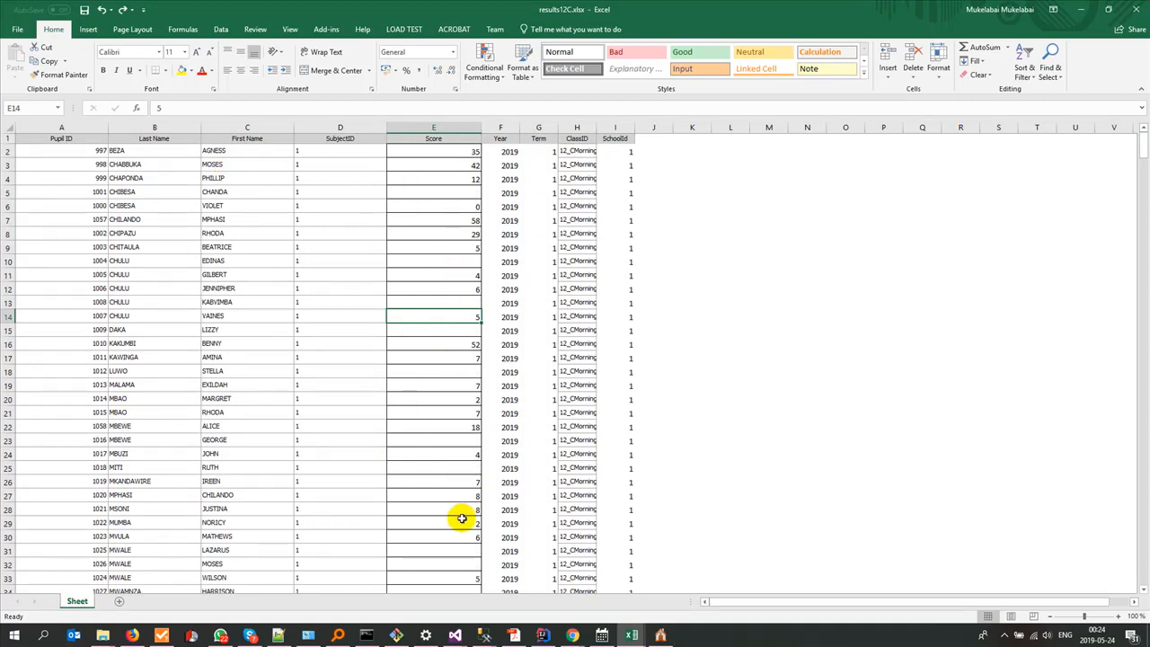
# - Switch to the Mfuwe Day Sec School Data2Be Entered workbook and examine the pupil order on sheet 12C, especially the last two pupils
pyautogui.click(632, 636)
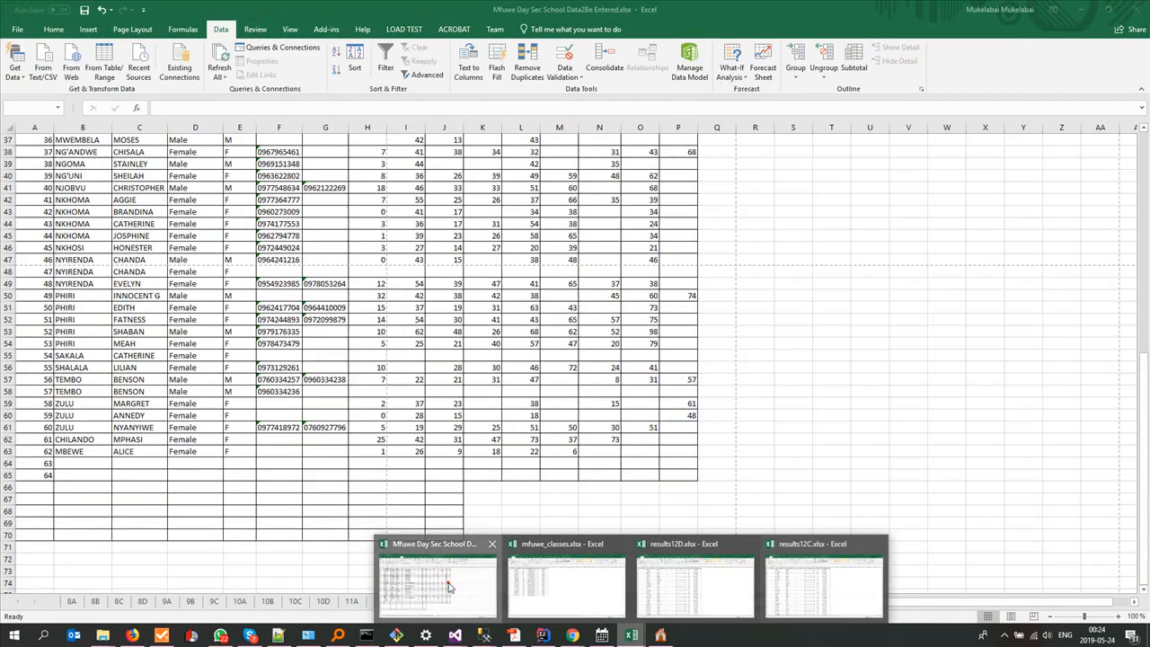
pyautogui.click(449, 582)
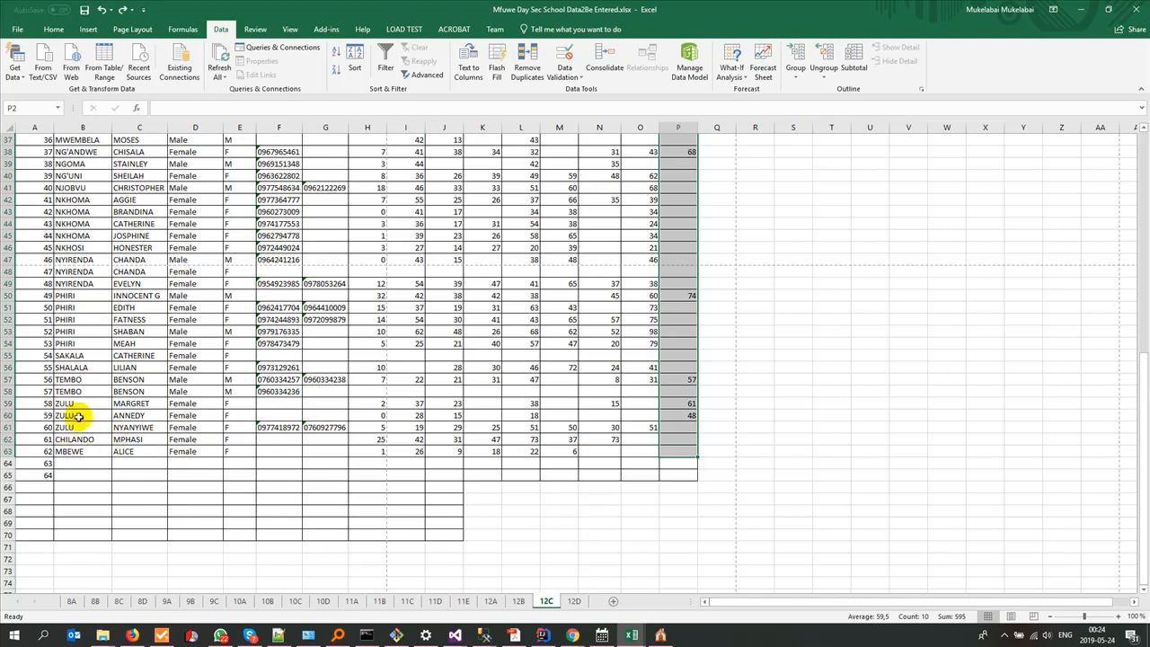
pyautogui.scroll(11, 83, 458)
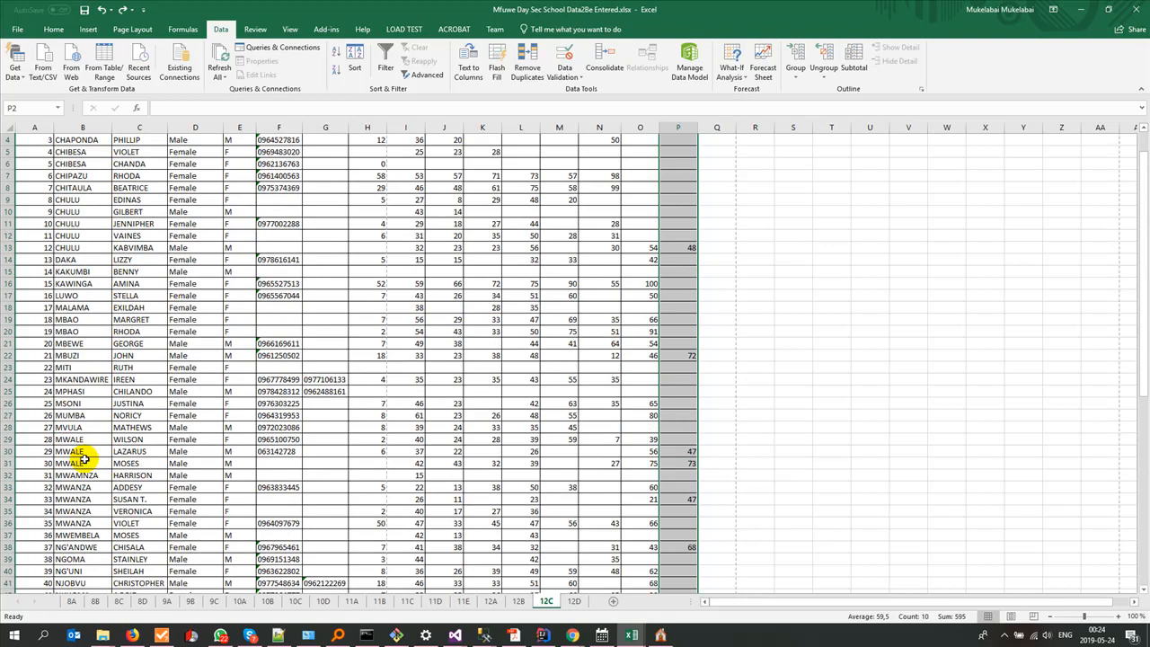
pyautogui.scroll(1, 83, 459)
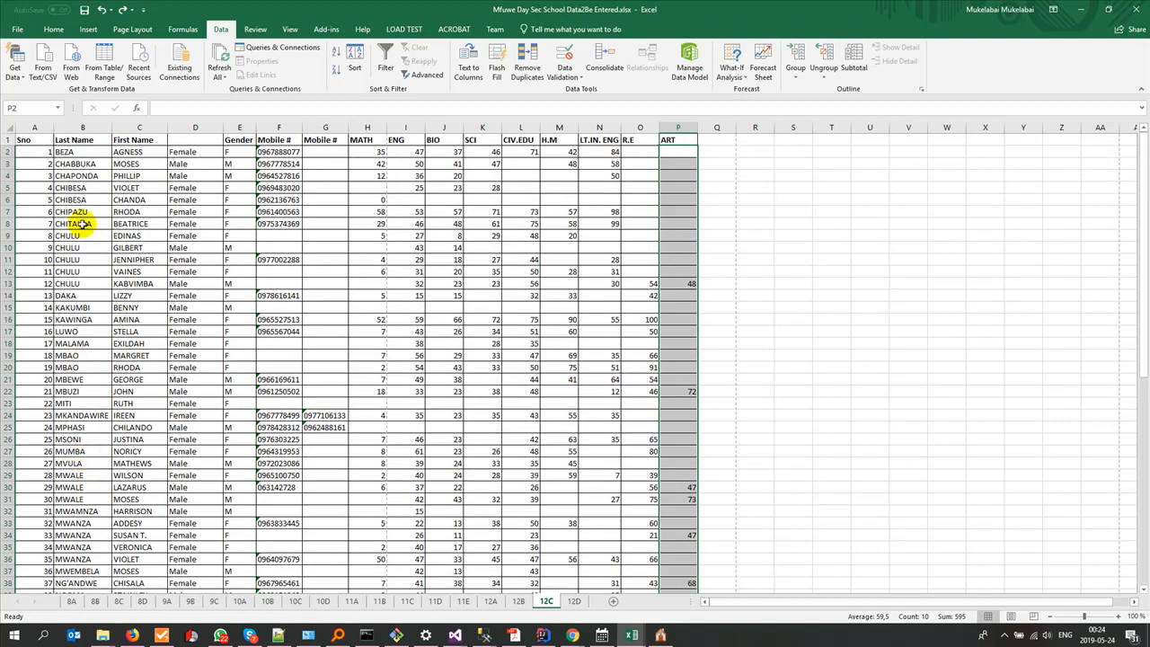
pyautogui.scroll(-7, 69, 485)
pyautogui.scroll(-10, 69, 486)
pyautogui.scroll(4, 69, 486)
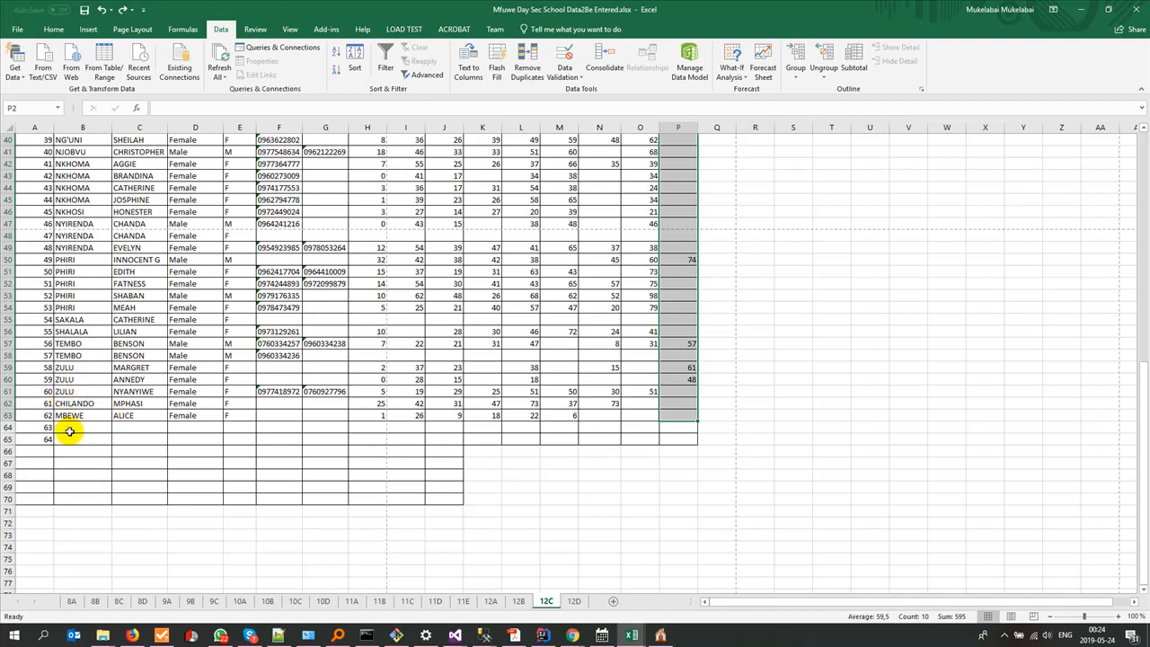
pyautogui.click(63, 404)
pyautogui.click(65, 416)
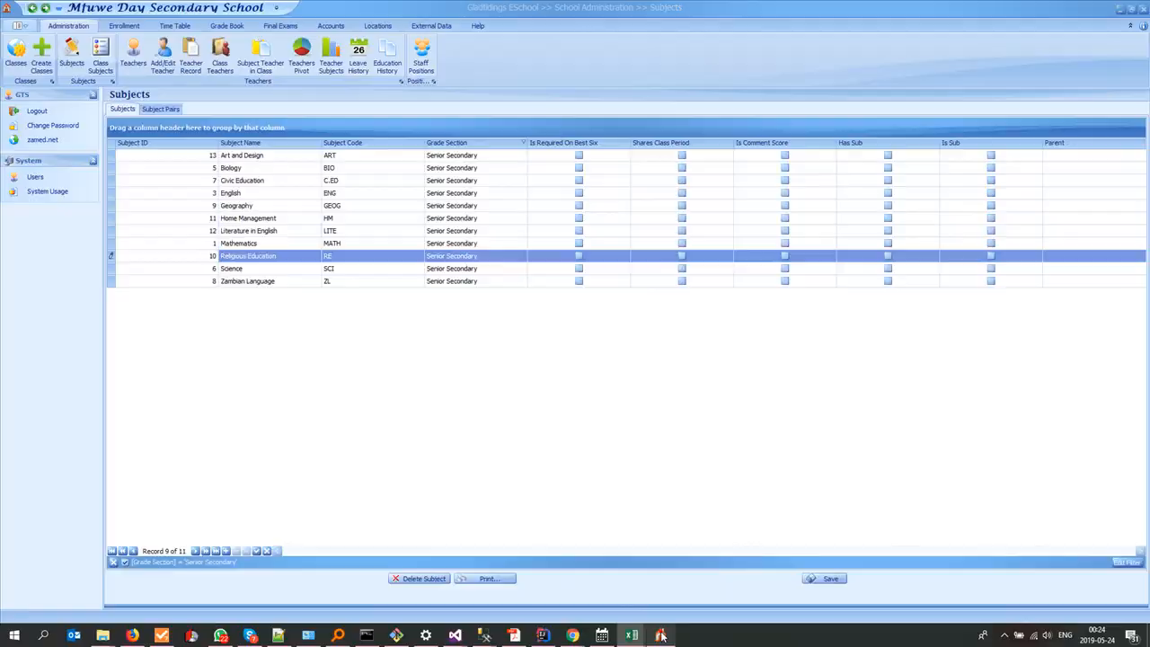
# - View the Subjects list in Gladtidings ESchool, and check the pupil order of the first subject block in results12C.xlsx
pyautogui.click(661, 635)
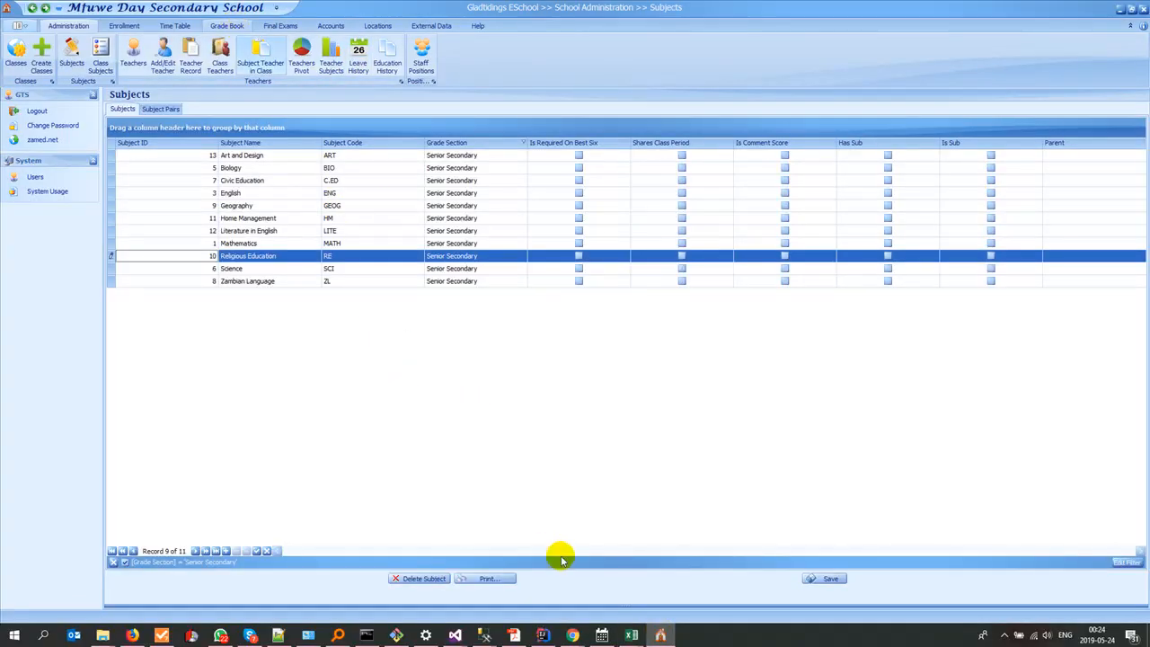
pyautogui.click(632, 635)
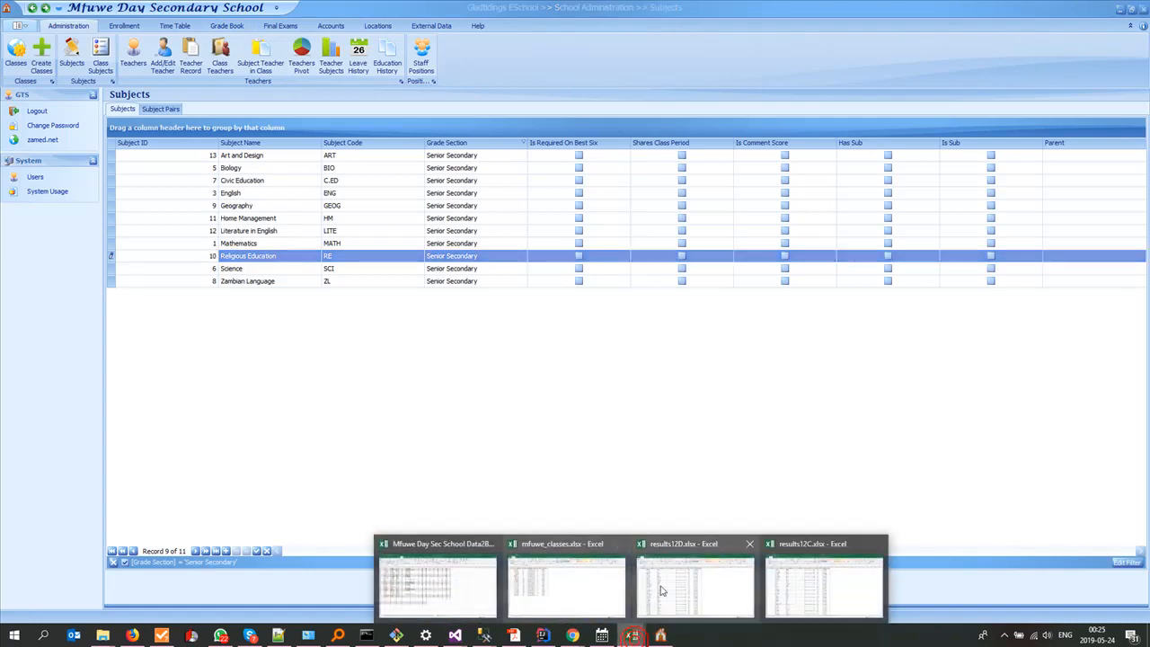
pyautogui.click(805, 604)
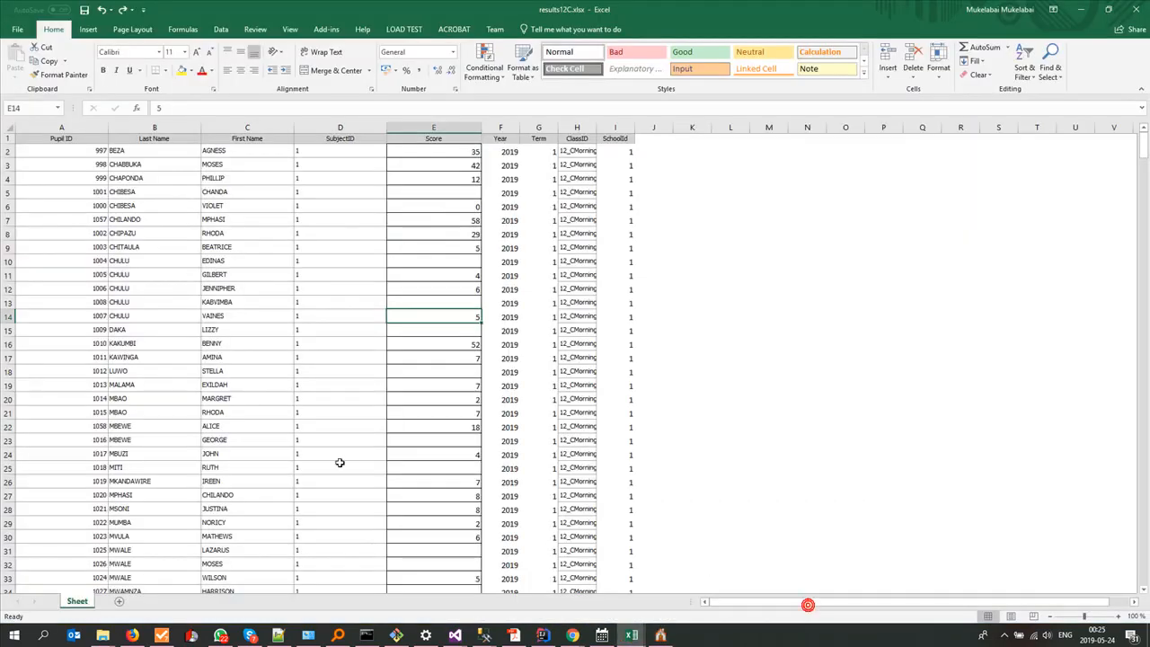
pyautogui.click(126, 219)
pyautogui.scroll(-13, 146, 405)
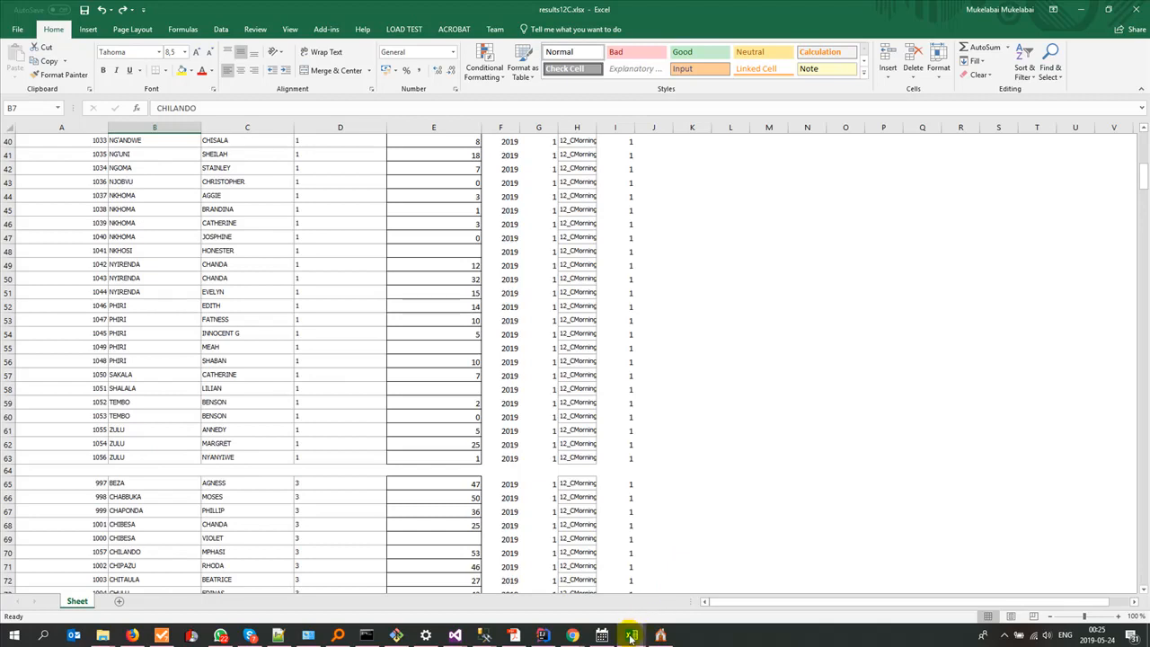
# - In the Mfuwe Day Sec School Data2Be Entered workbook, format range A1:P65 of sheet 12C as a grey banded table with headers
pyautogui.moveTo(631, 633)
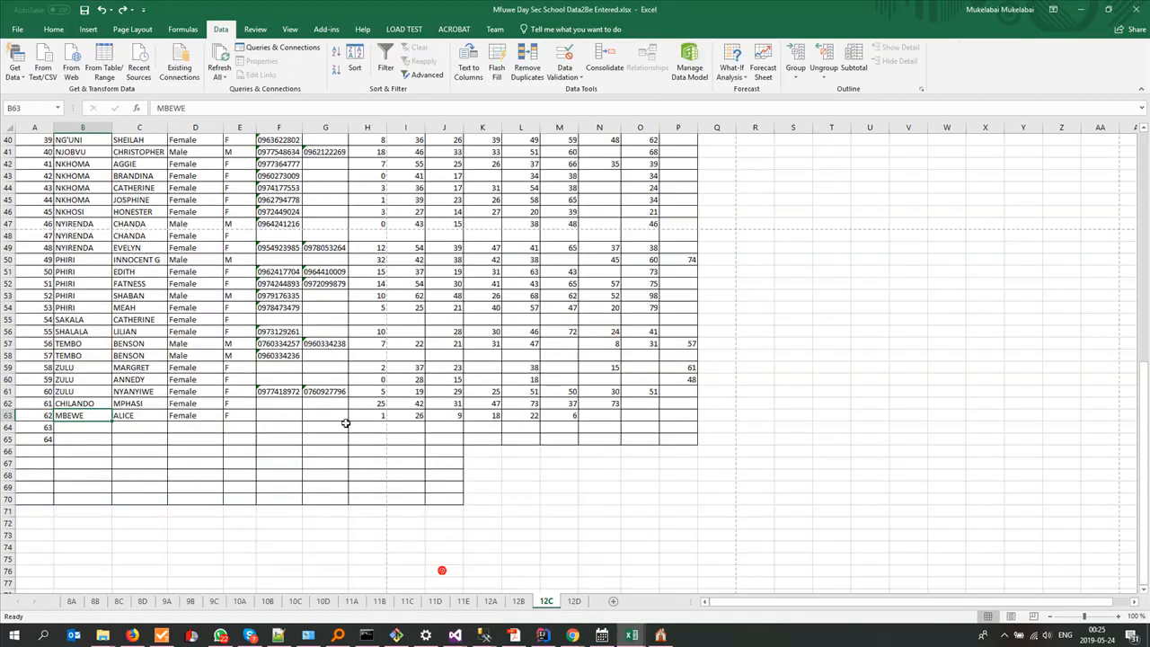
pyautogui.click(441, 570)
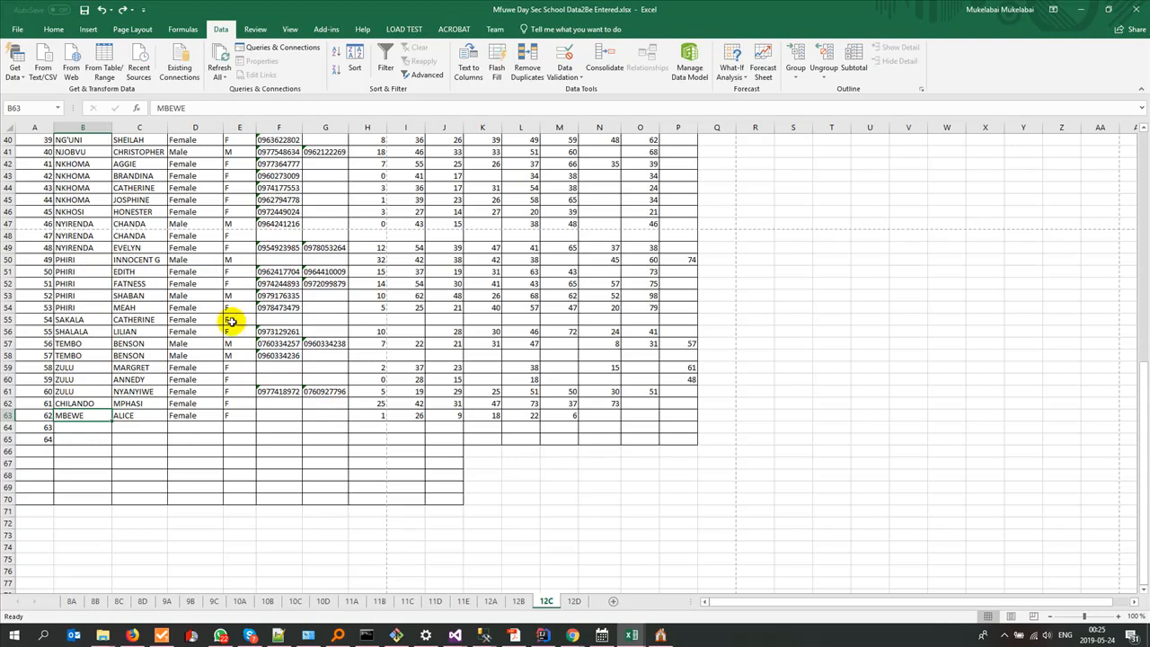
pyautogui.scroll(13, 231, 321)
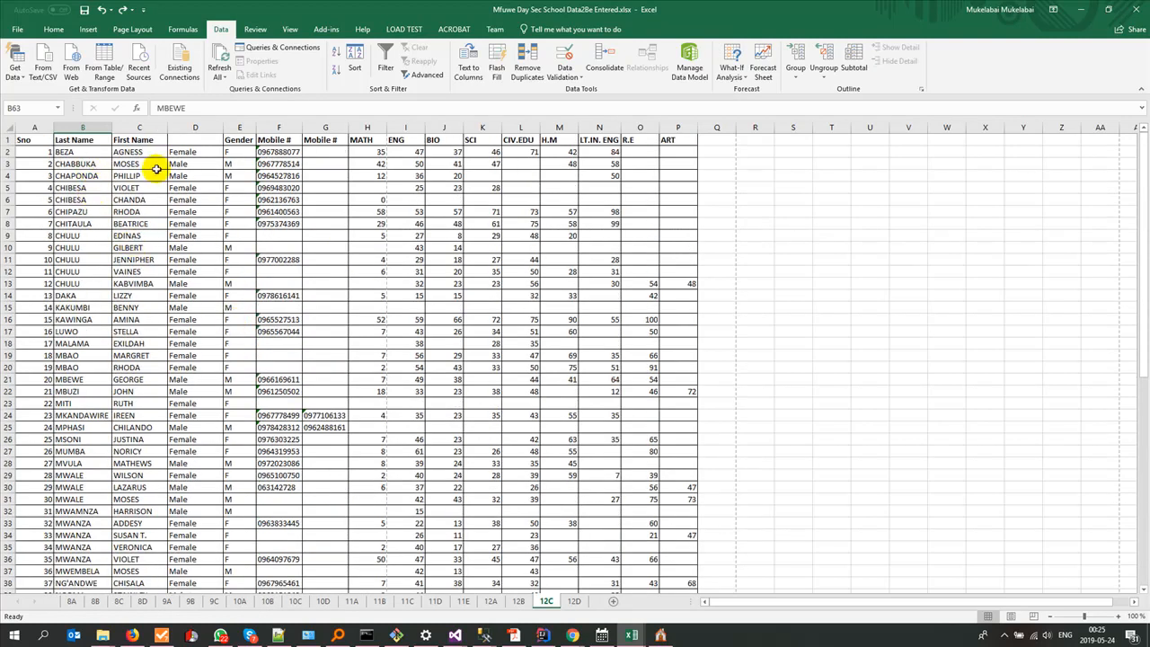
pyautogui.click(30, 141)
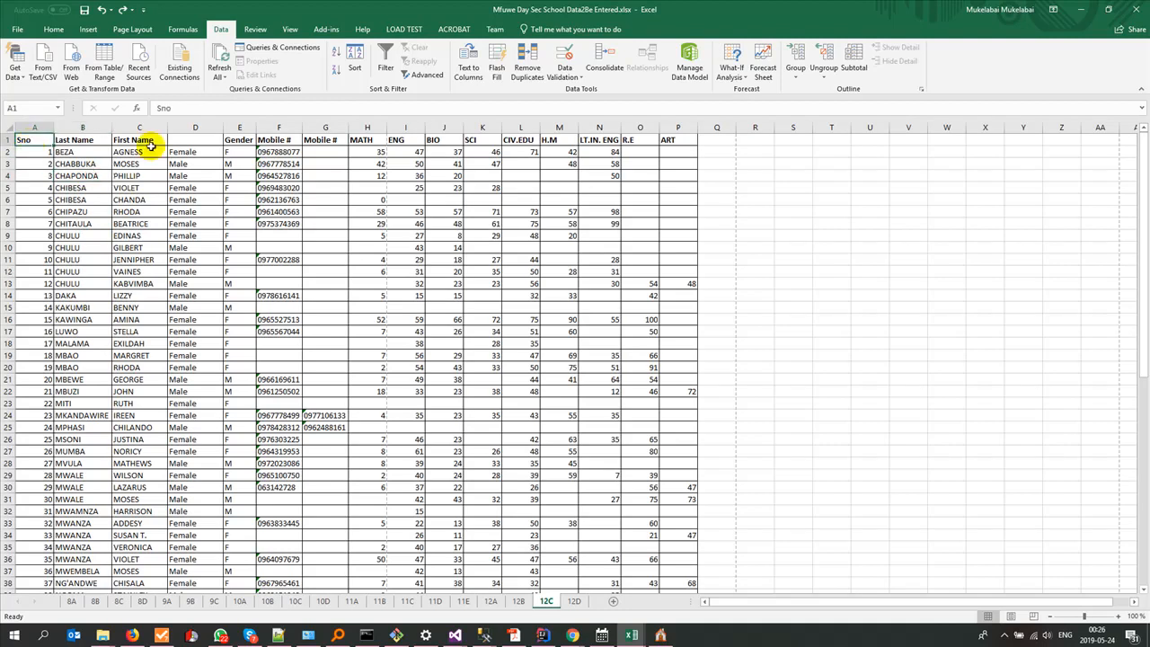
pyautogui.click(54, 29)
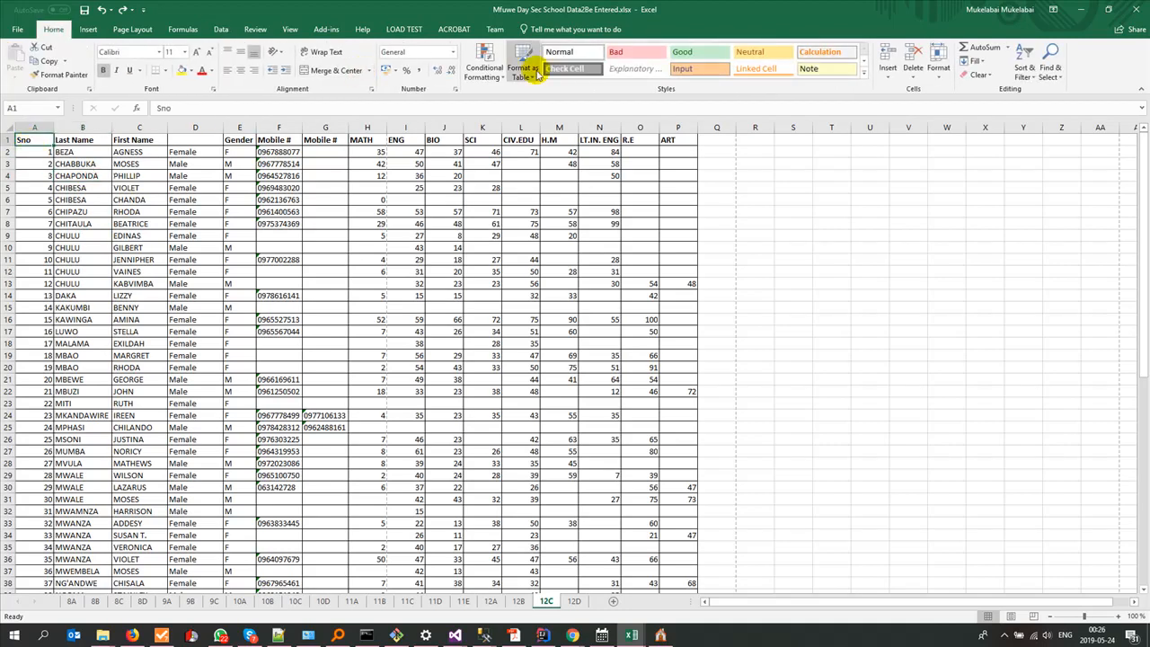
pyautogui.click(521, 67)
pyautogui.click(527, 116)
pyautogui.click(292, 300)
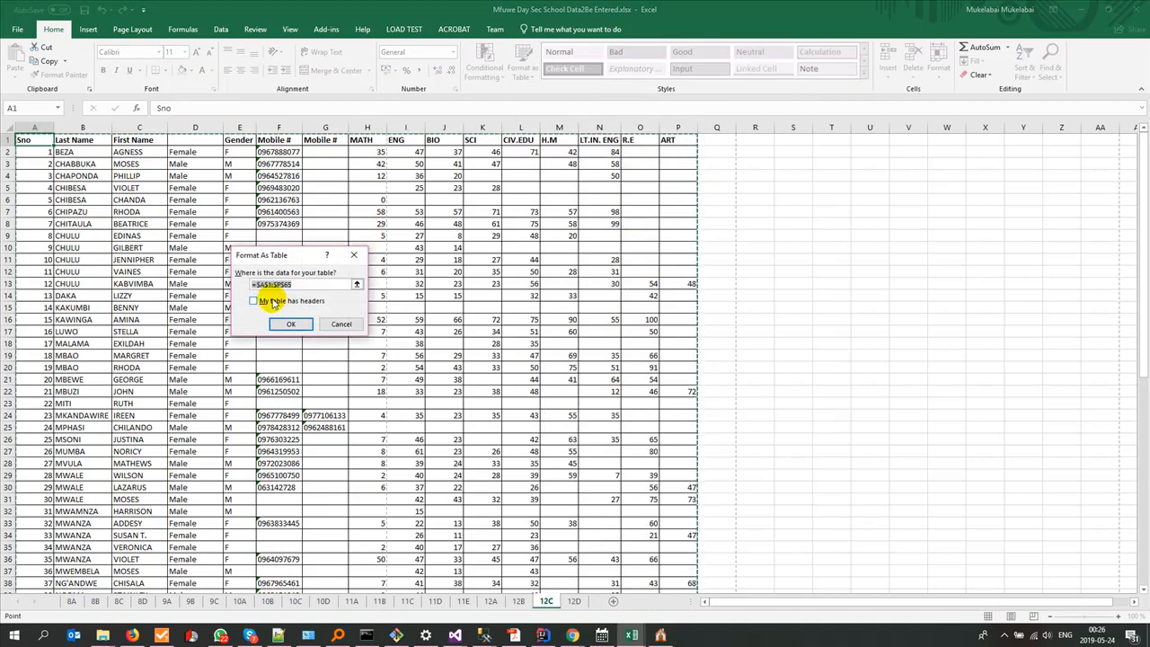
pyautogui.click(255, 301)
pyautogui.click(292, 325)
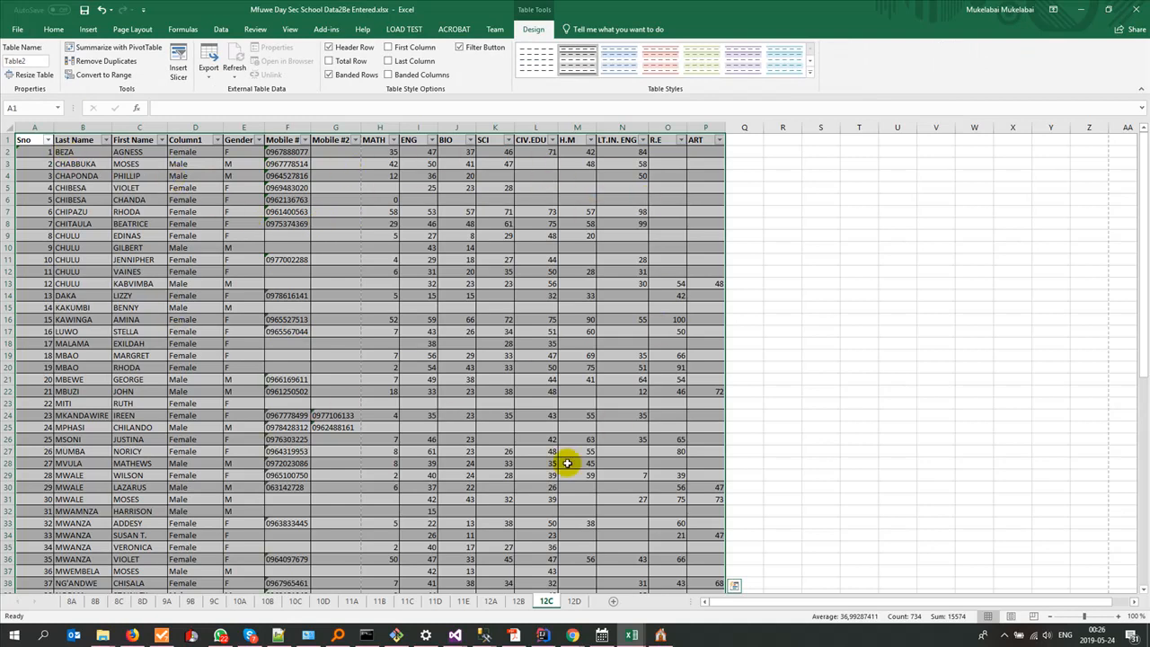
pyautogui.scroll(-7, 167, 391)
pyautogui.scroll(-8, 162, 391)
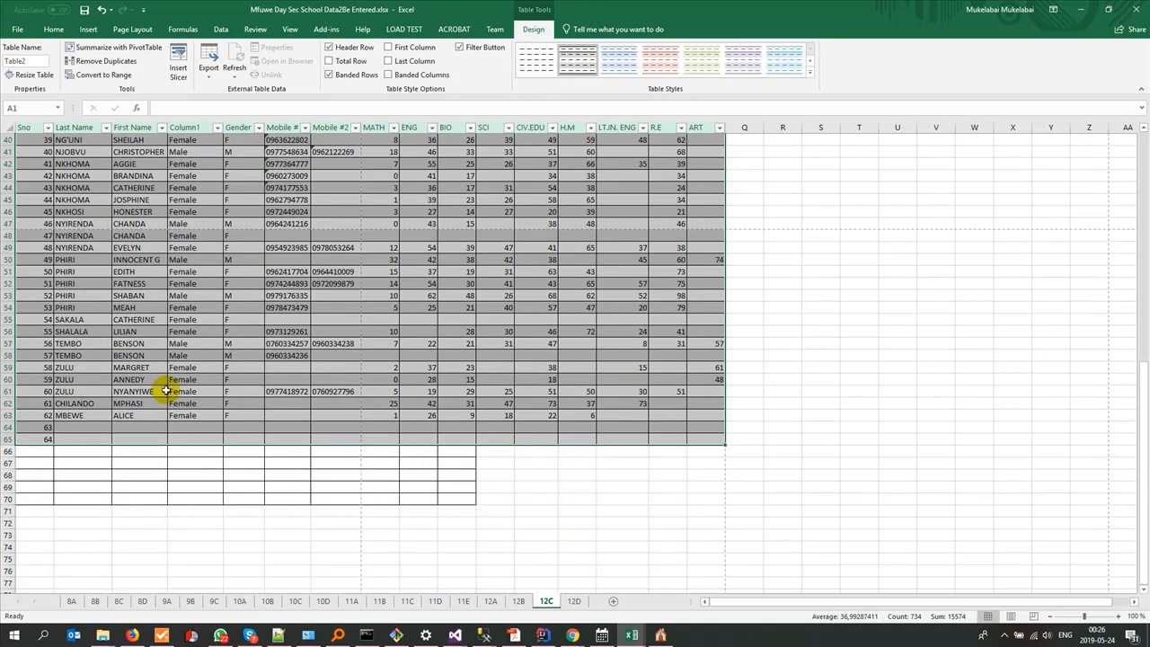
pyautogui.scroll(15, 162, 390)
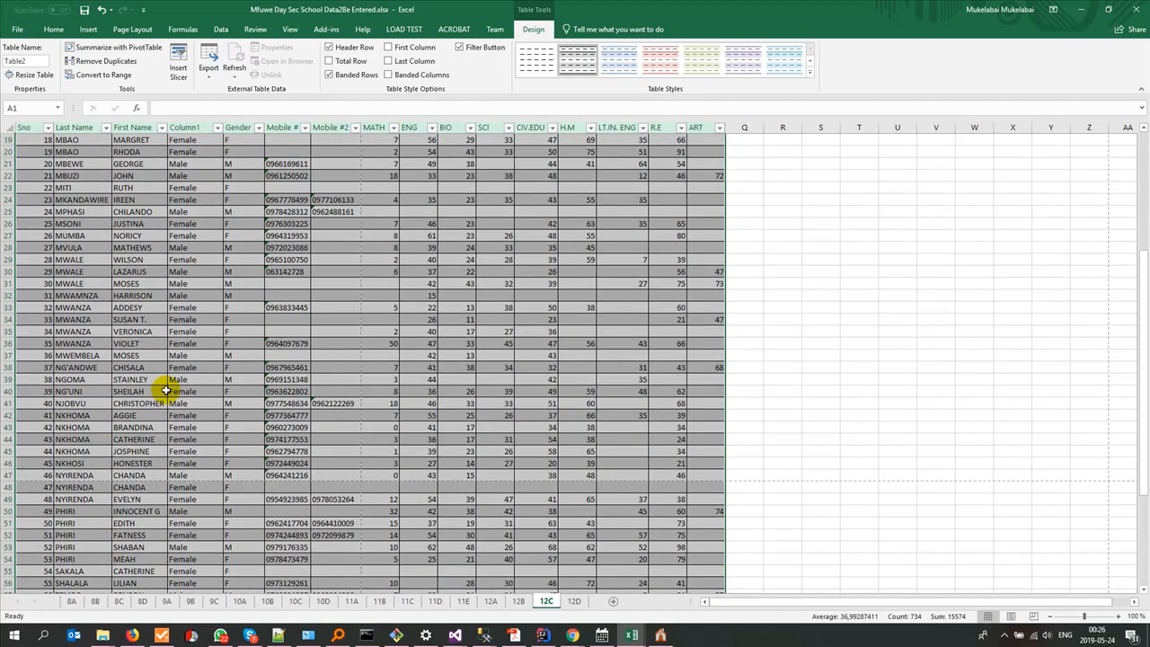
pyautogui.click(221, 29)
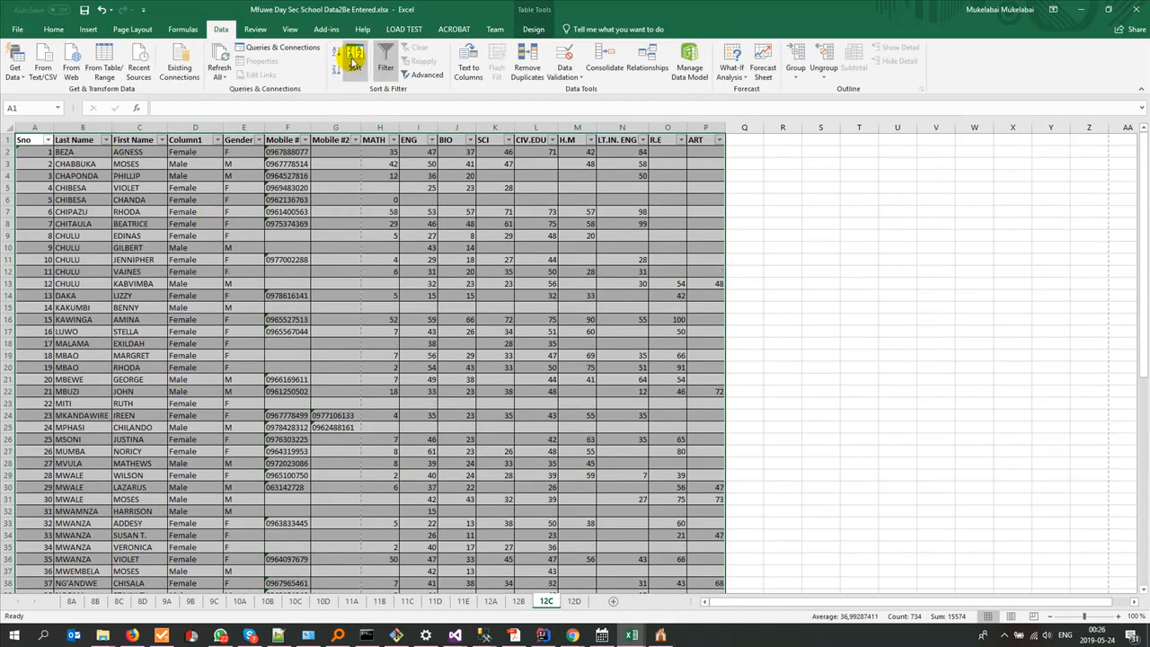
pyautogui.click(354, 63)
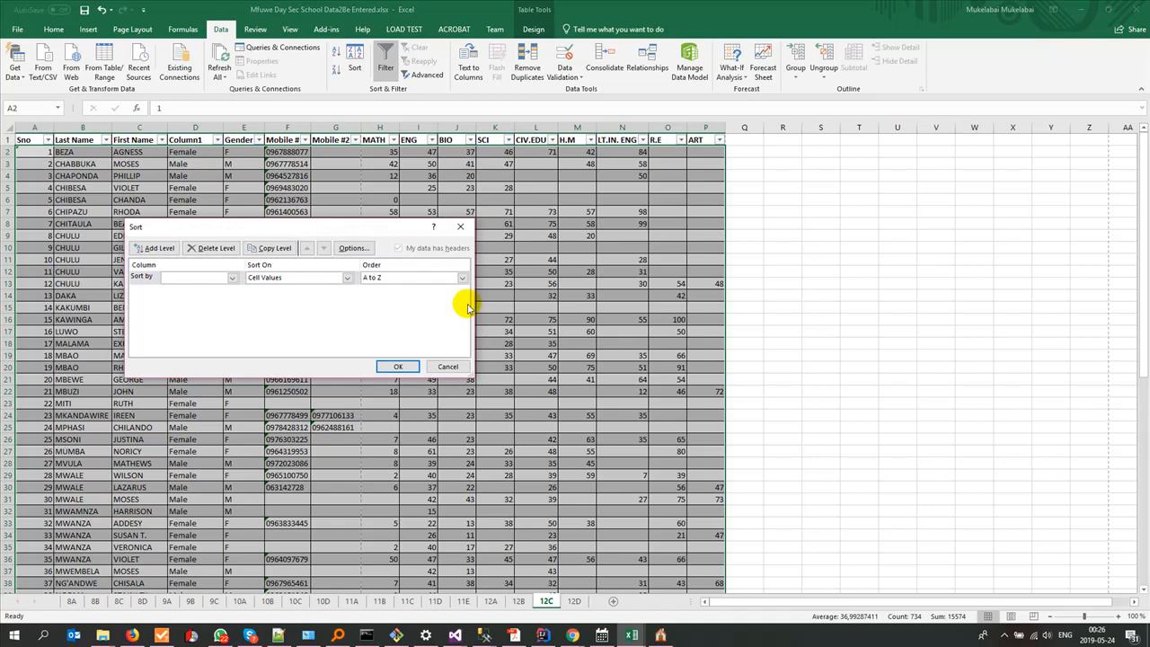
pyautogui.click(449, 365)
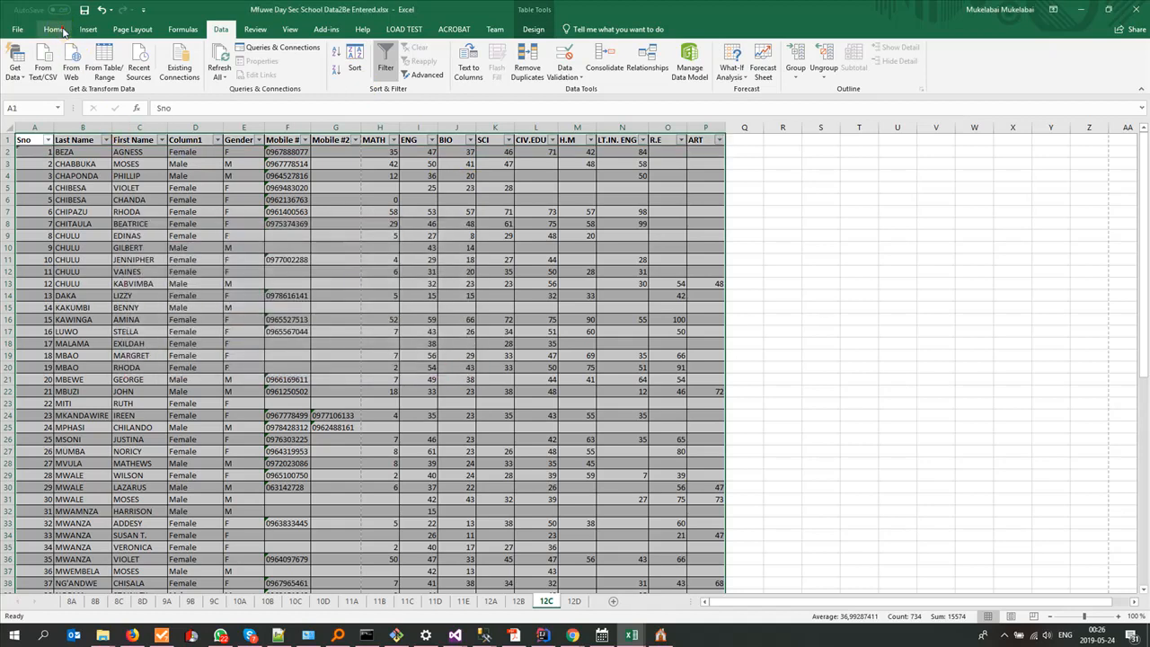
pyautogui.click(54, 29)
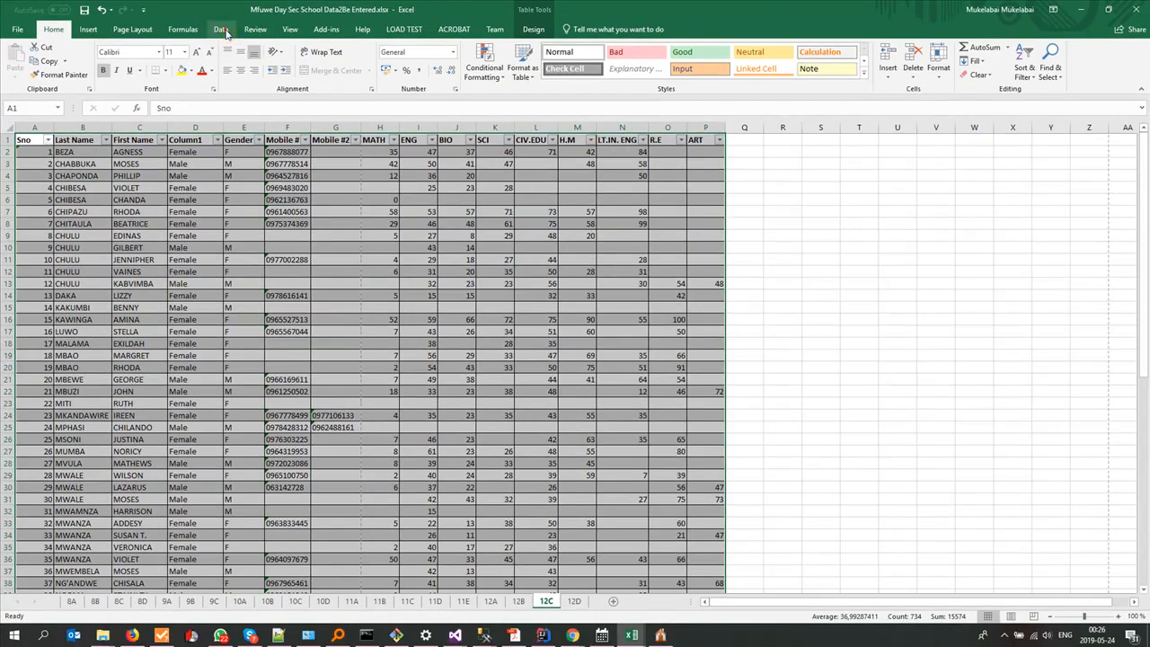
# - Sort the table on sheet 12C by Last Name and then by First Name, both on cell values from A to Z
pyautogui.click(216, 58)
pyautogui.click(352, 63)
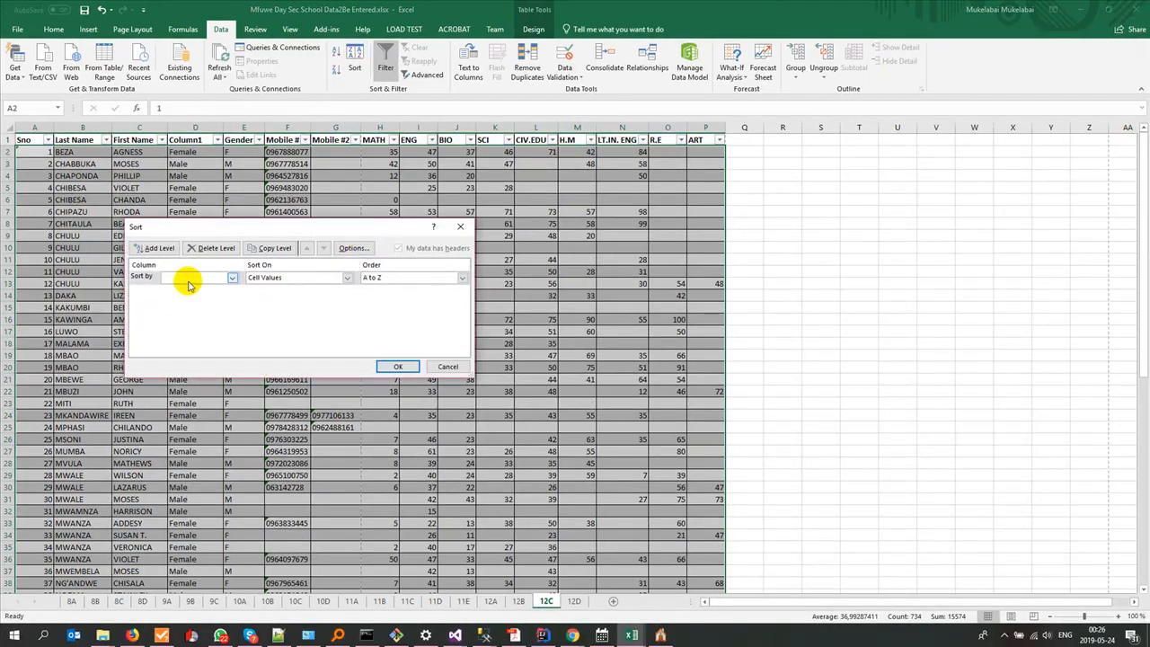
pyautogui.click(231, 281)
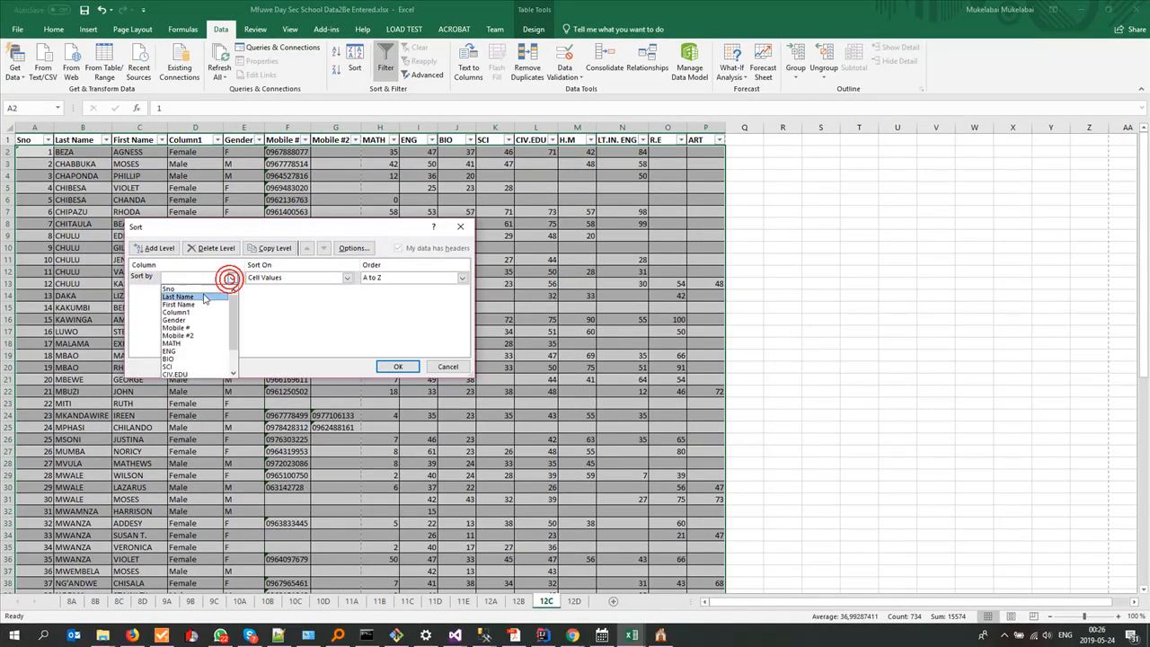
pyautogui.click(202, 296)
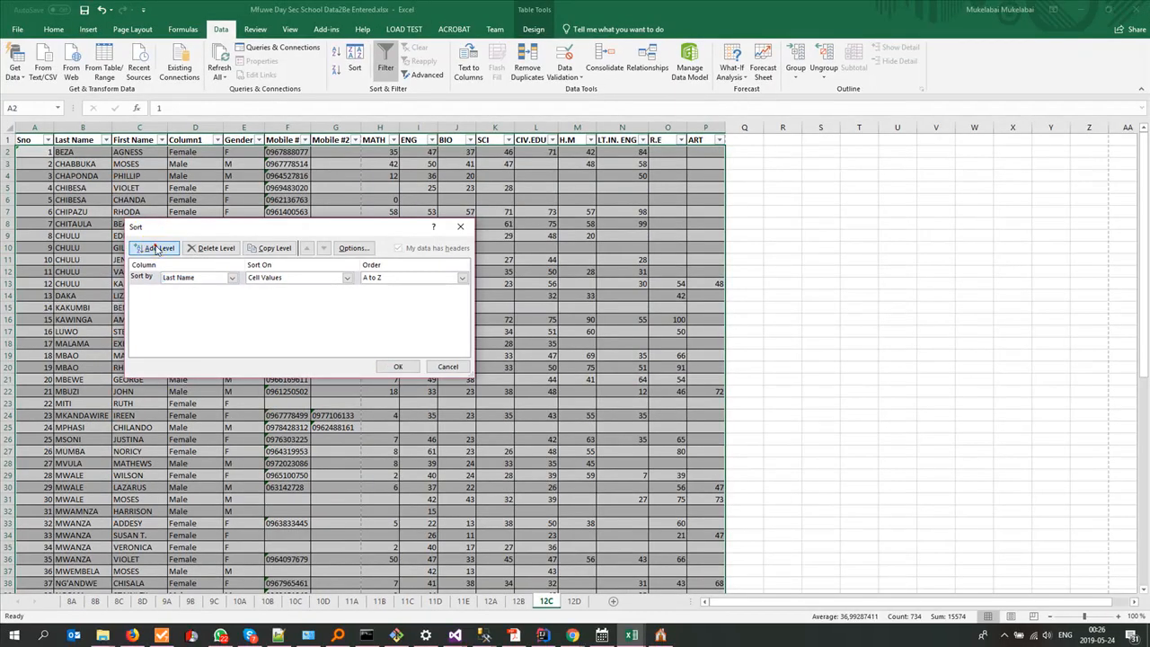
pyautogui.click(159, 248)
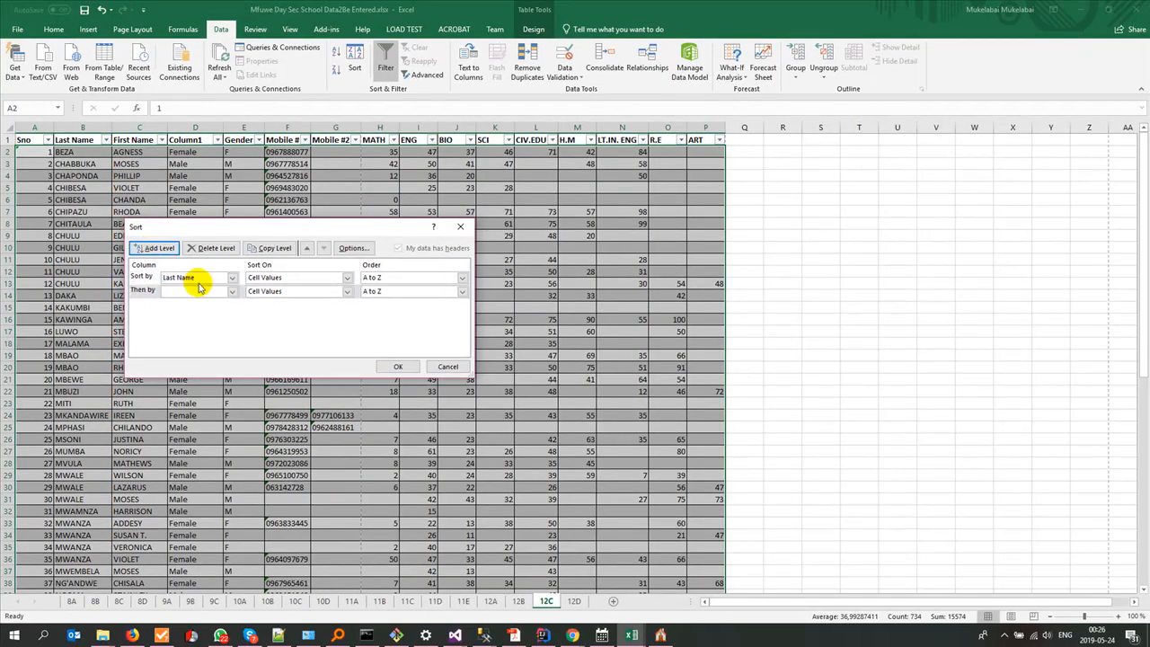
pyautogui.click(232, 292)
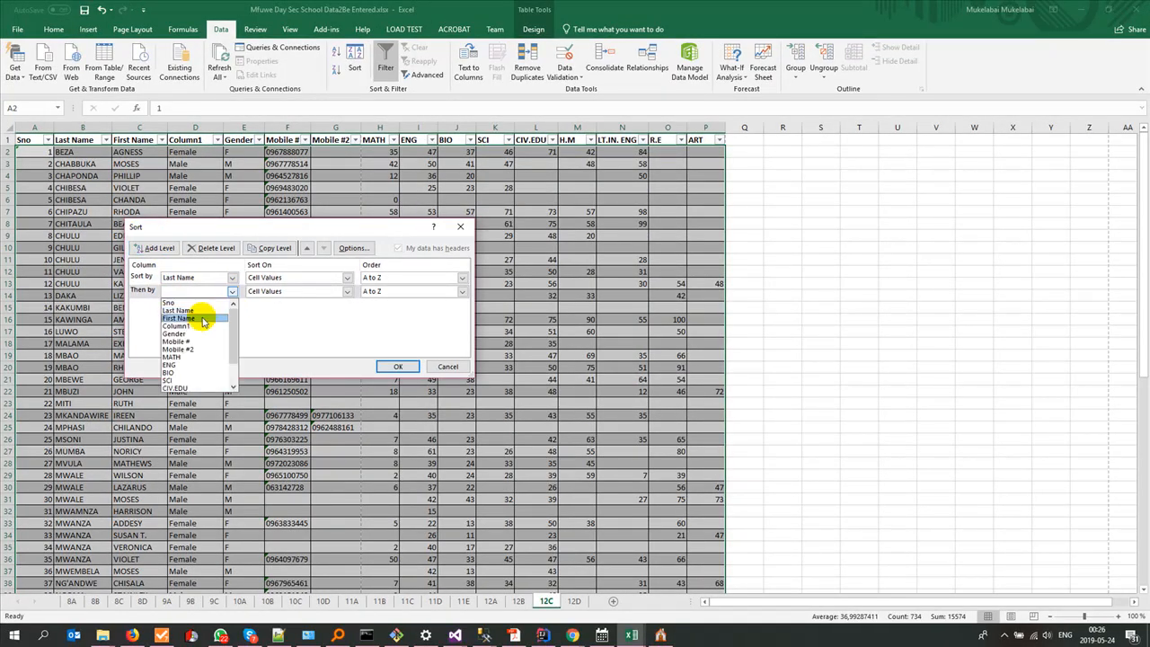
pyautogui.click(199, 320)
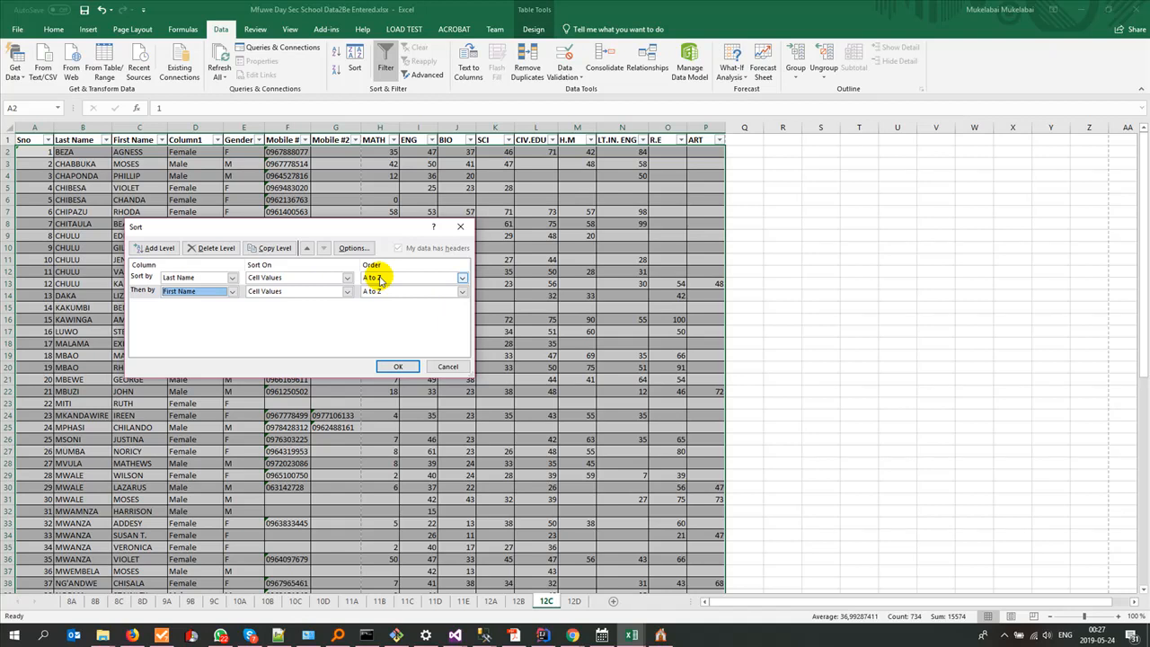
pyautogui.click(388, 364)
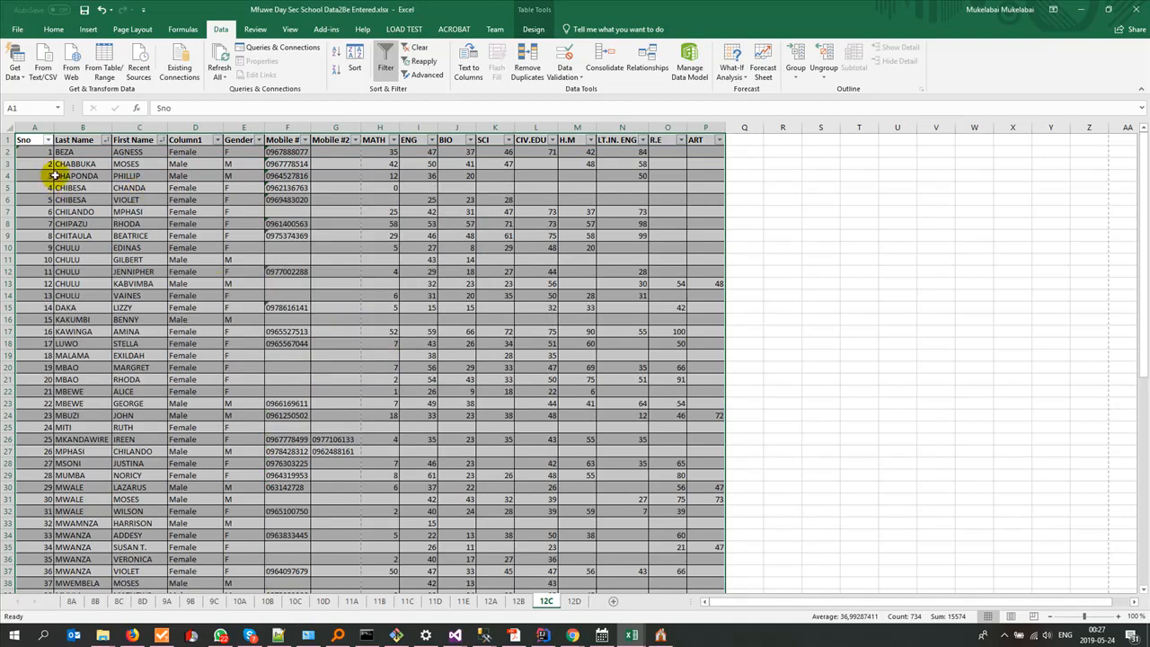
# - Check the pupil order of the sorted table on sheet 12C, from the pupil in row 7 to the last pupils
pyautogui.click(6, 211)
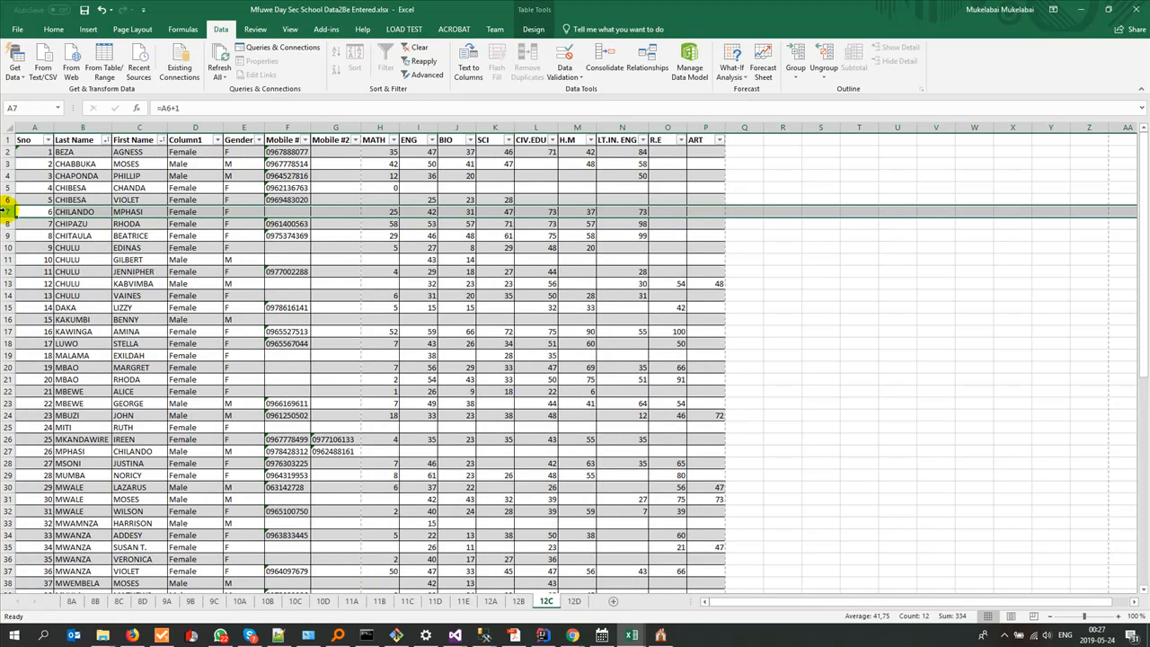
pyautogui.scroll(-10, 220, 366)
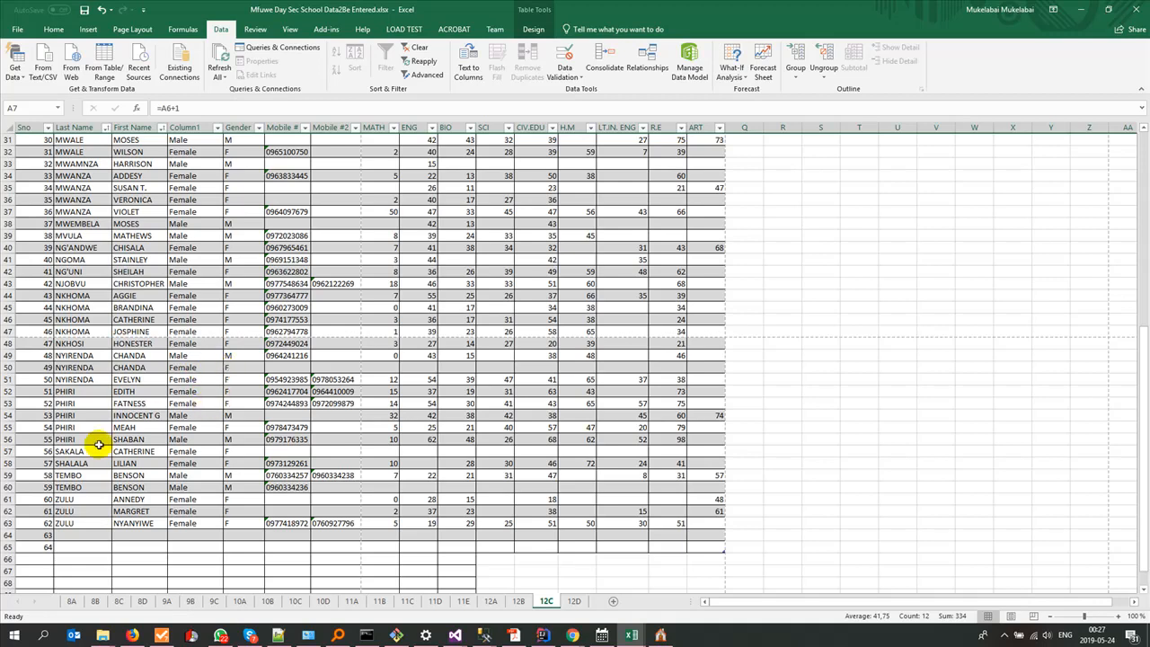
pyautogui.scroll(10, 182, 512)
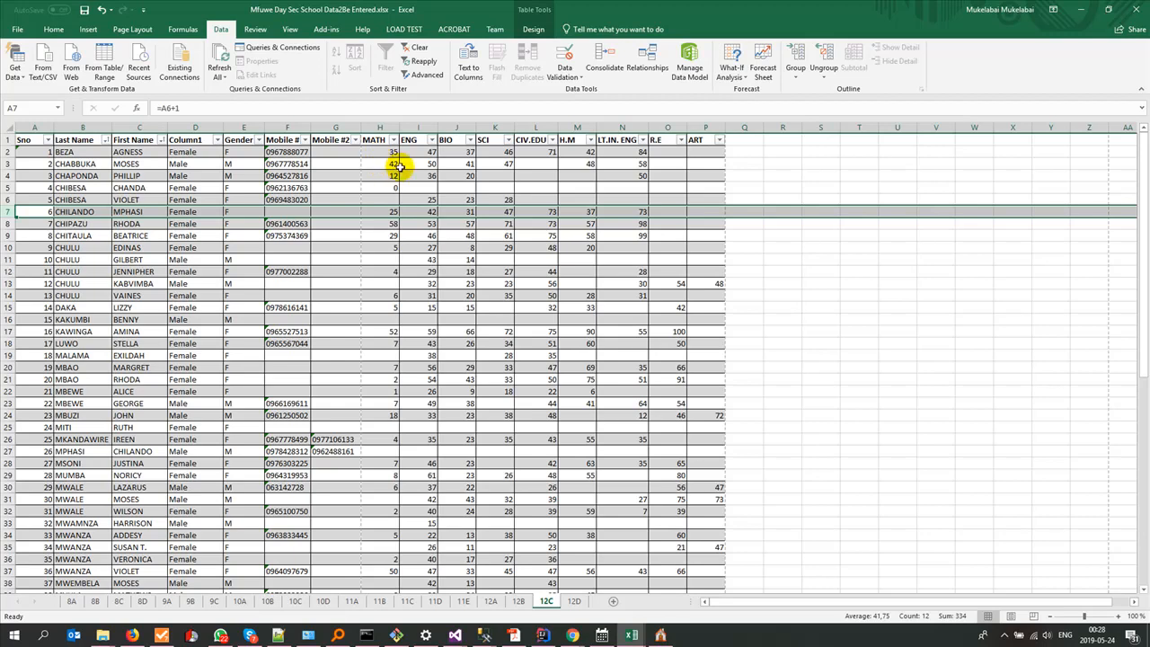
# - Copy the MATH scores in H2:H63 of sheet 12C
pyautogui.click(381, 164)
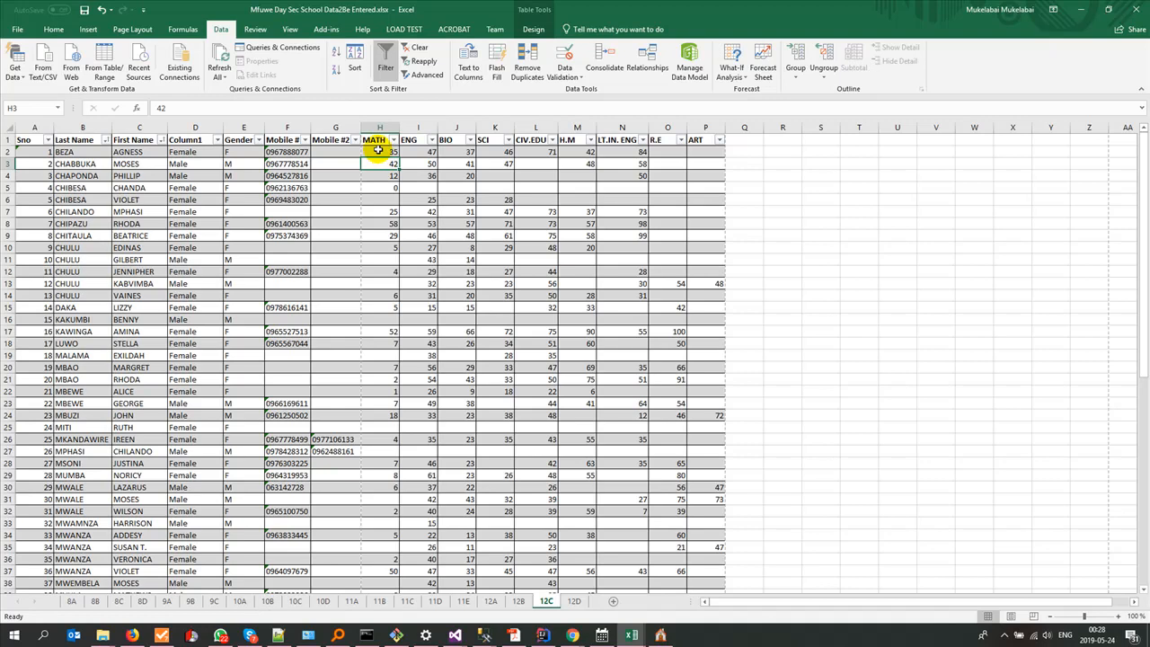
pyautogui.click(377, 151)
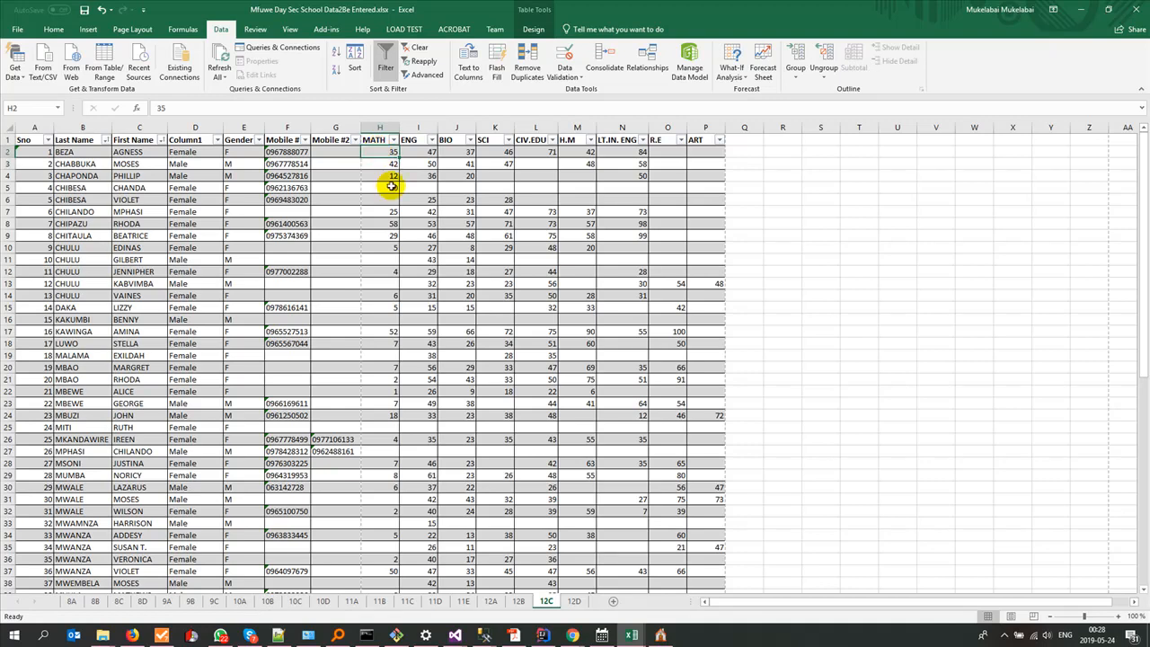
pyautogui.scroll(-11, 403, 288)
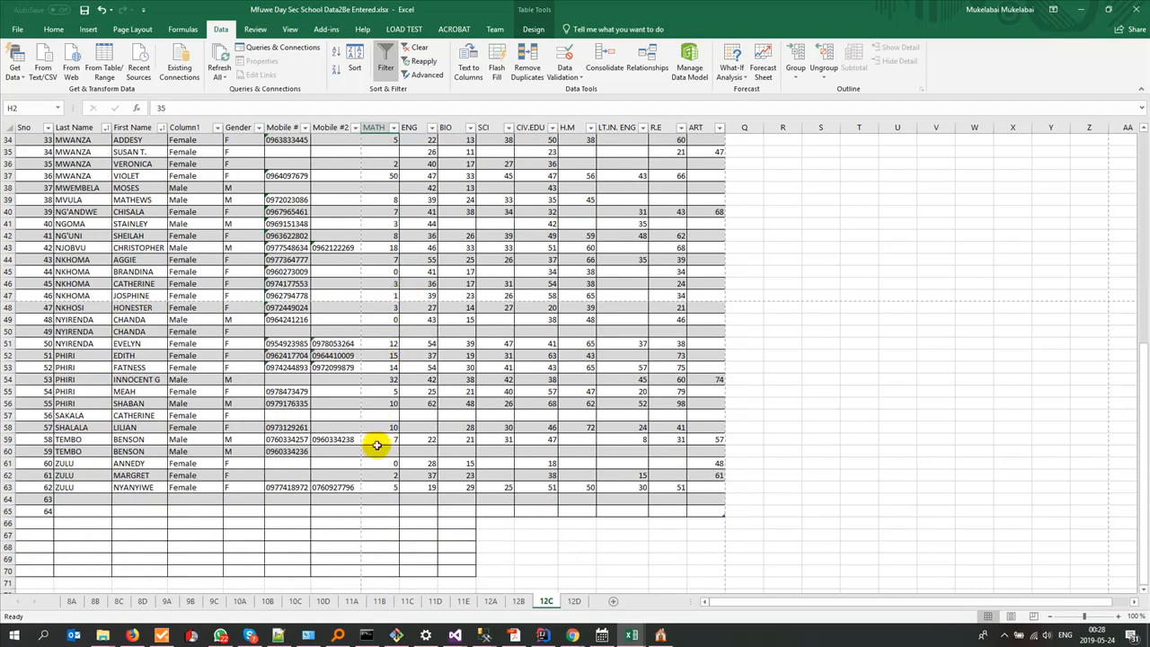
pyautogui.keyDown('shift'); pyautogui.click(383, 485); pyautogui.keyUp('shift')
pyautogui.hotkey('ctrl', 'c')
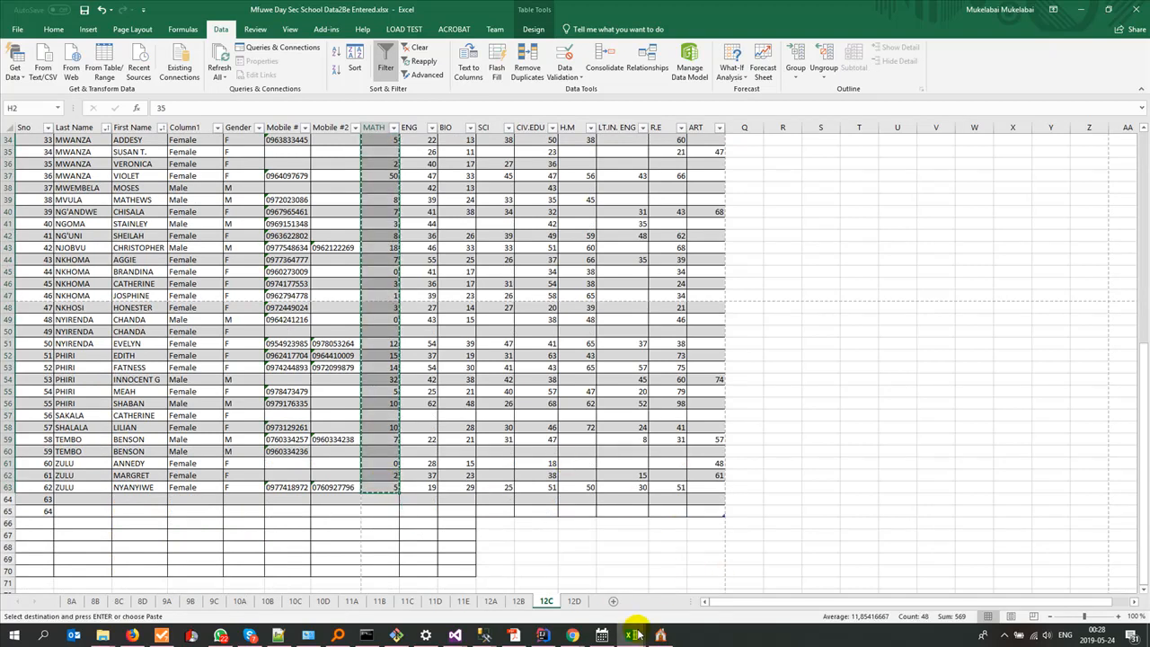
# - Switch to results12C.xlsx and paste the MATH scores into the Score column from E2, replacing the scores of SubjectID 1
pyautogui.moveTo(631, 635)
pyautogui.click(811, 594)
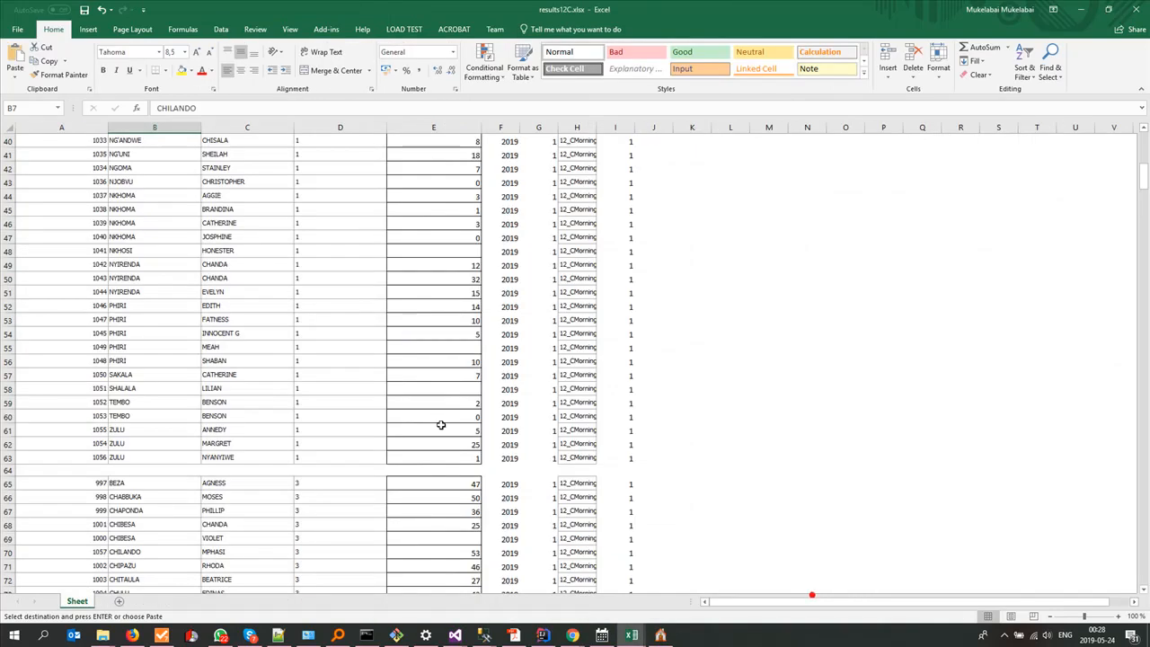
pyautogui.scroll(13, 360, 417)
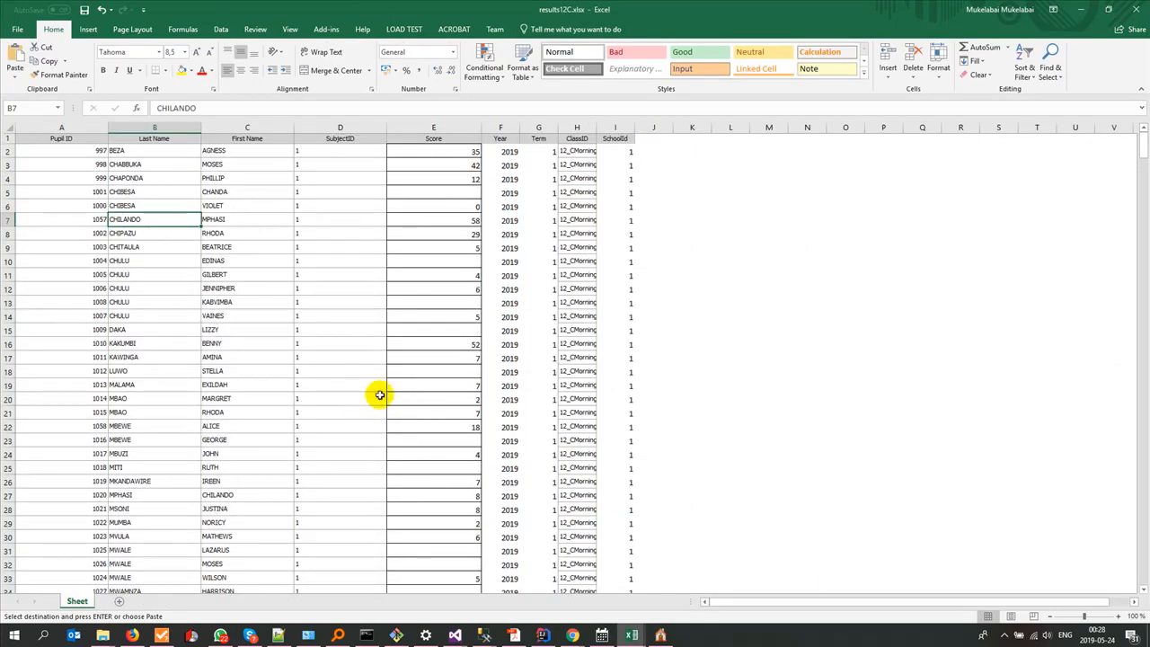
pyautogui.click(446, 148)
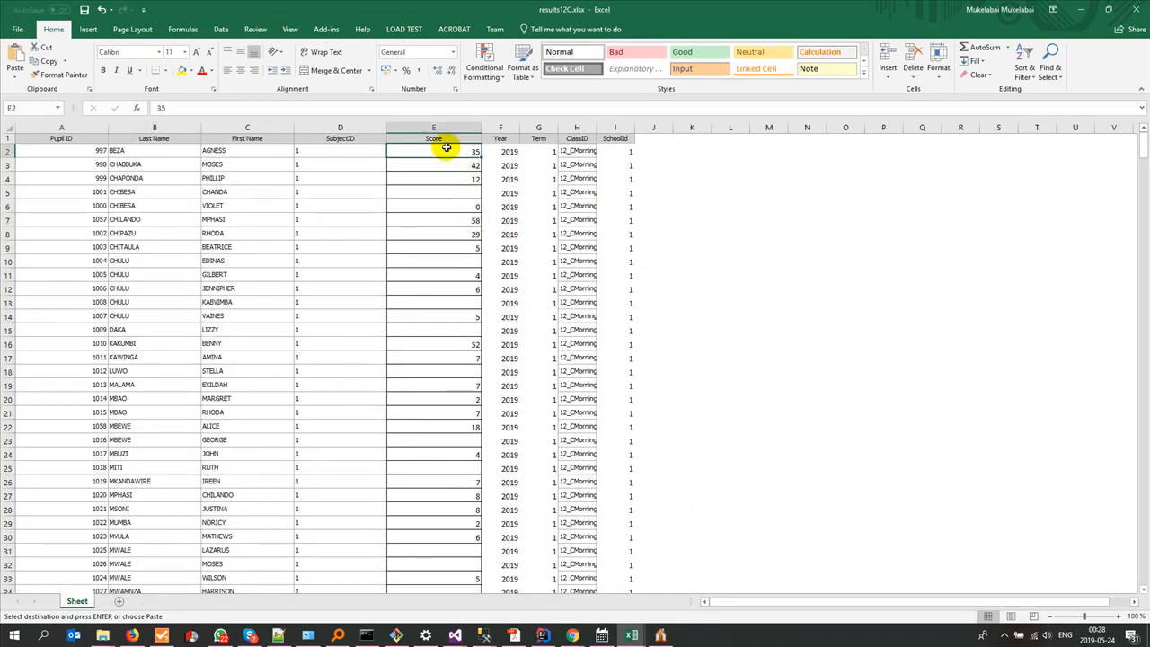
pyautogui.hotkey('ctrl', 'v')
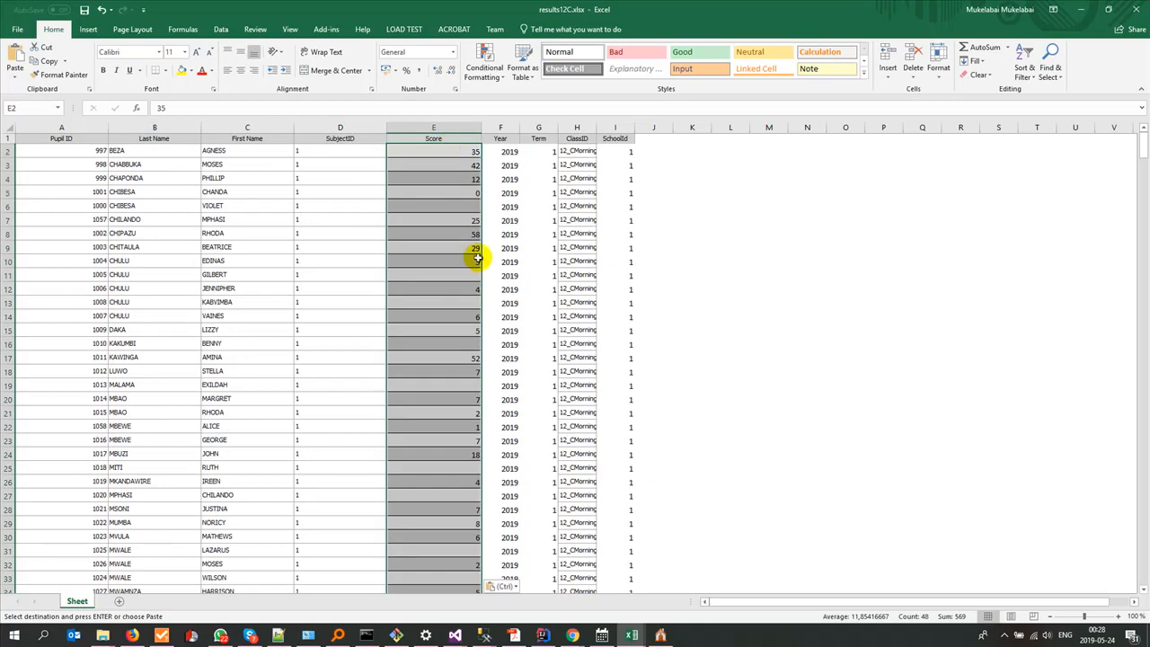
pyautogui.scroll(-15, 475, 347)
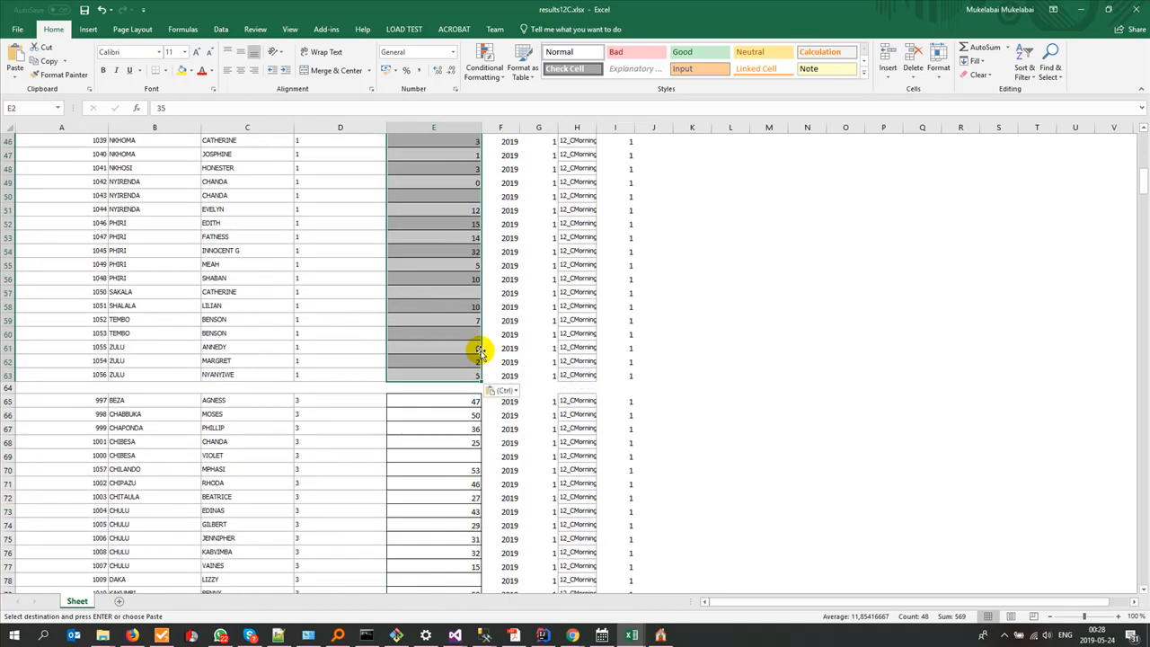
# - Return to the Mfuwe Day Sec School Data2Be Entered workbook and copy the ENG scores in I2:I63 of sheet 12C
pyautogui.click(452, 400)
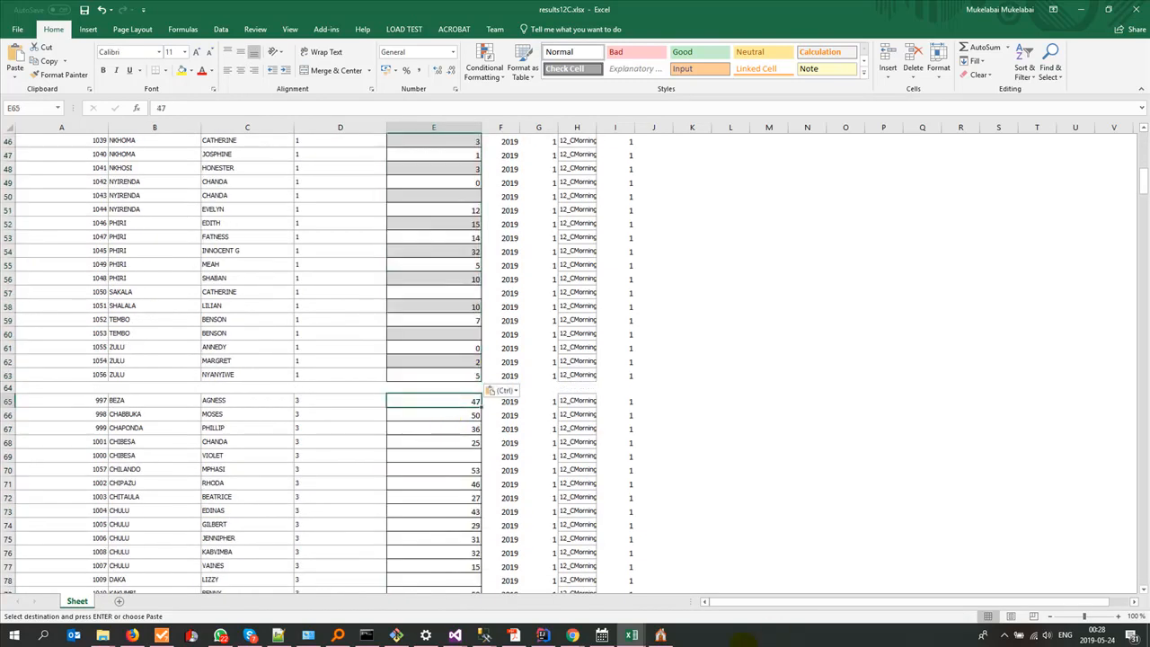
pyautogui.moveTo(632, 635)
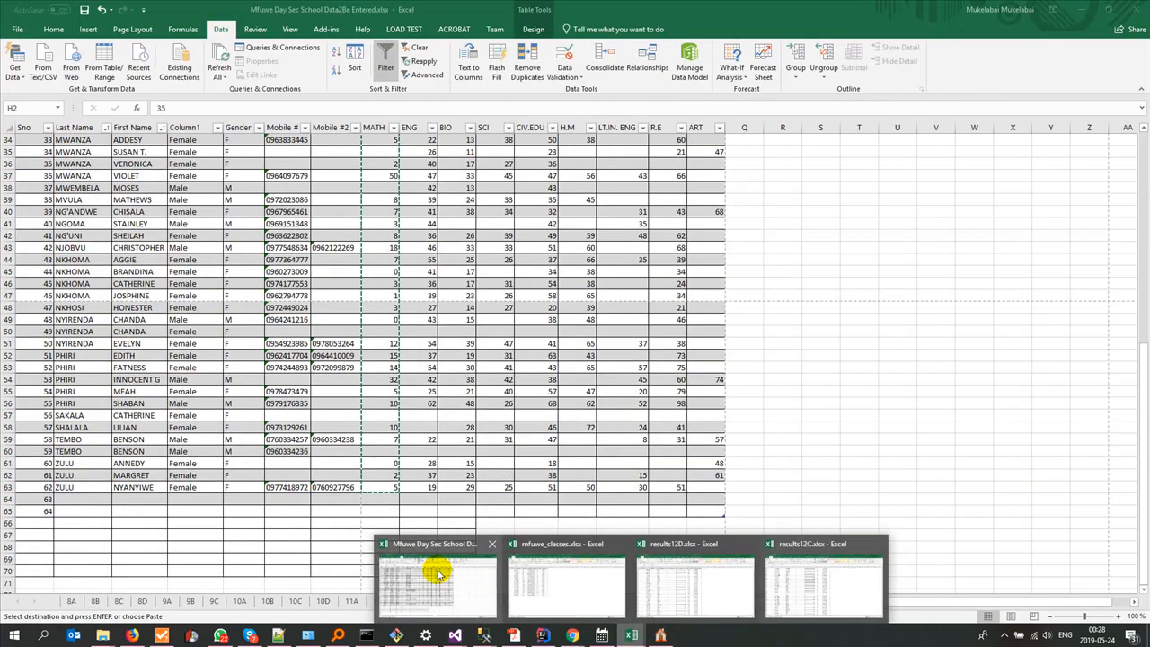
pyautogui.click(438, 573)
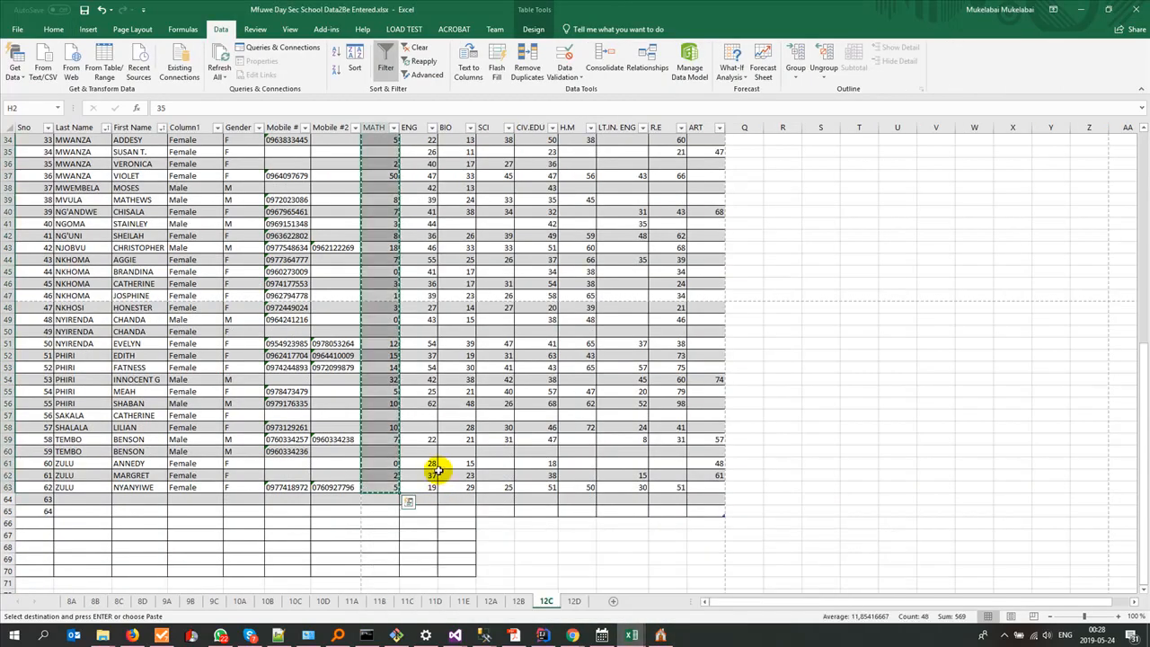
pyautogui.scroll(11, 435, 470)
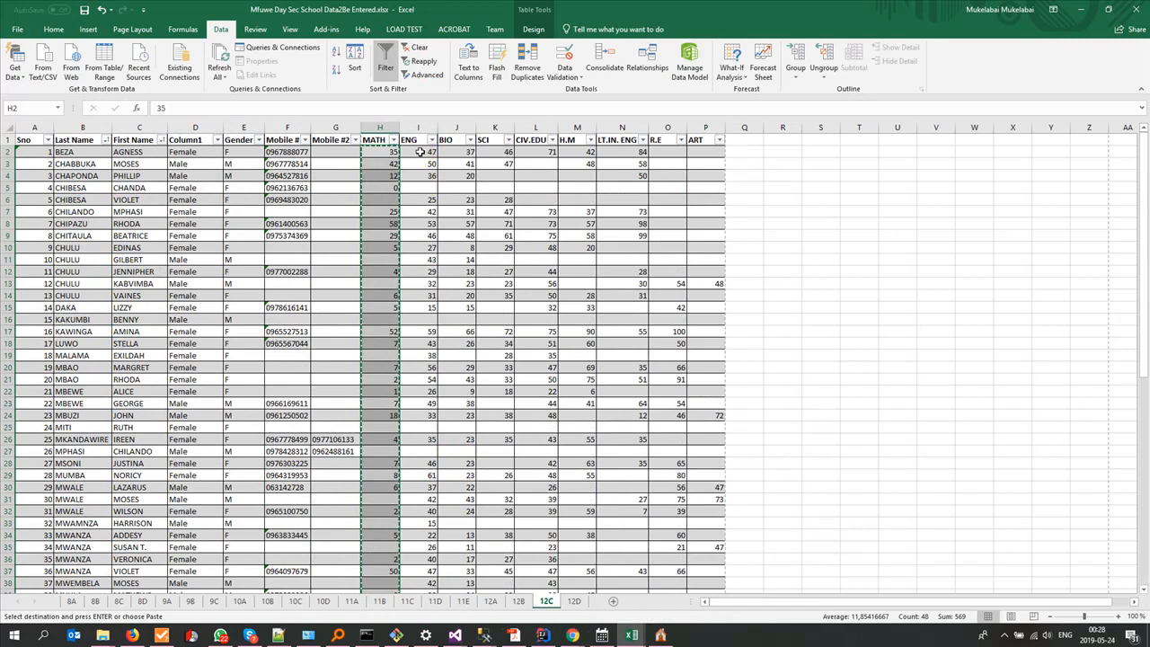
pyautogui.click(419, 152)
pyautogui.scroll(-12, 411, 386)
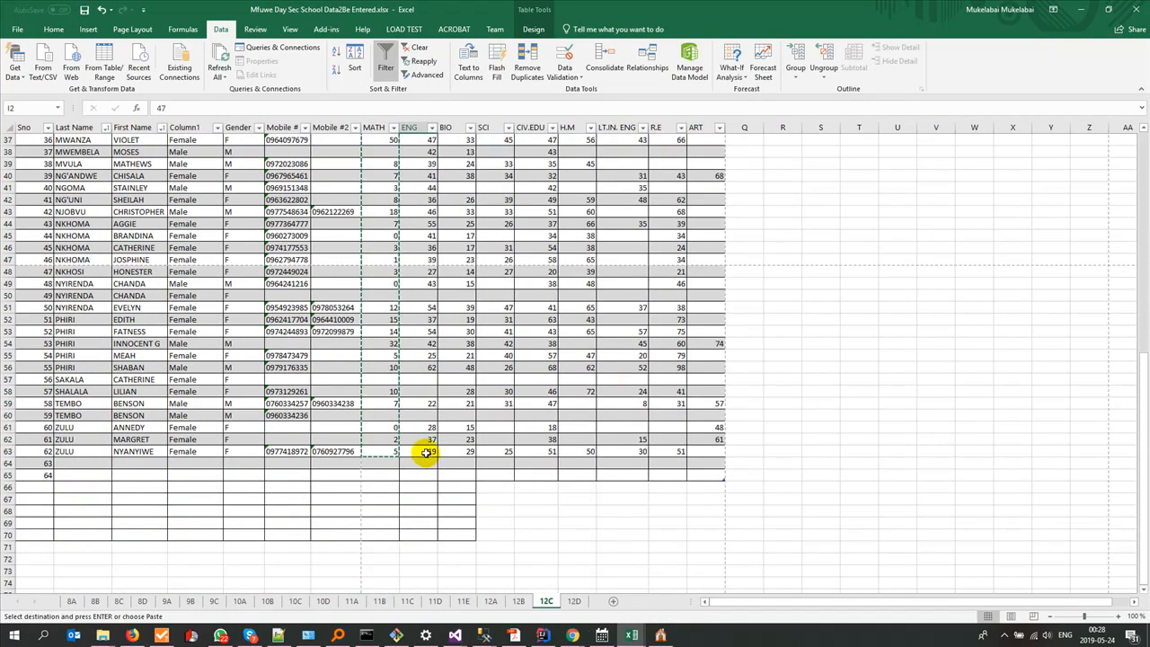
pyautogui.keyDown('shift'); pyautogui.click(426, 452); pyautogui.keyUp('shift')
# - Switch to results12C.xlsx and paste the ENG scores into the Score column from E65, replacing the scores of SubjectID 3
pyautogui.press('super+Tab')
pyautogui.click(424, 449)
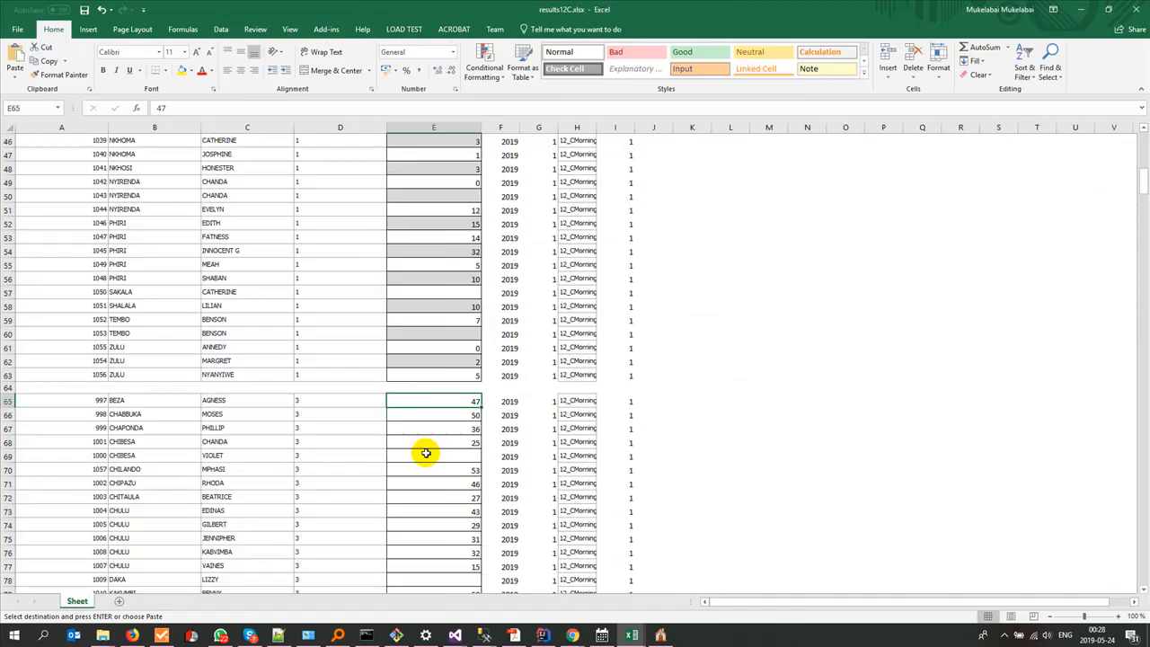
pyautogui.click(450, 418)
pyautogui.click(448, 400)
pyautogui.hotkey('ctrl', 'shift', 'Down')
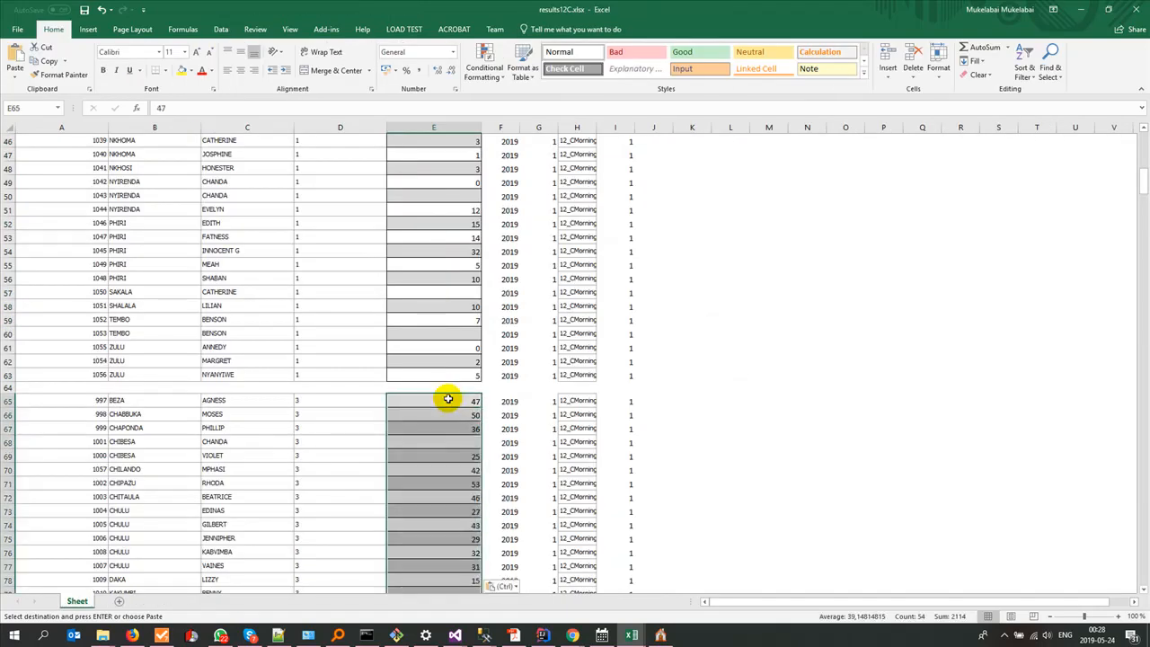
pyautogui.scroll(-13, 475, 462)
pyautogui.scroll(-8, 477, 462)
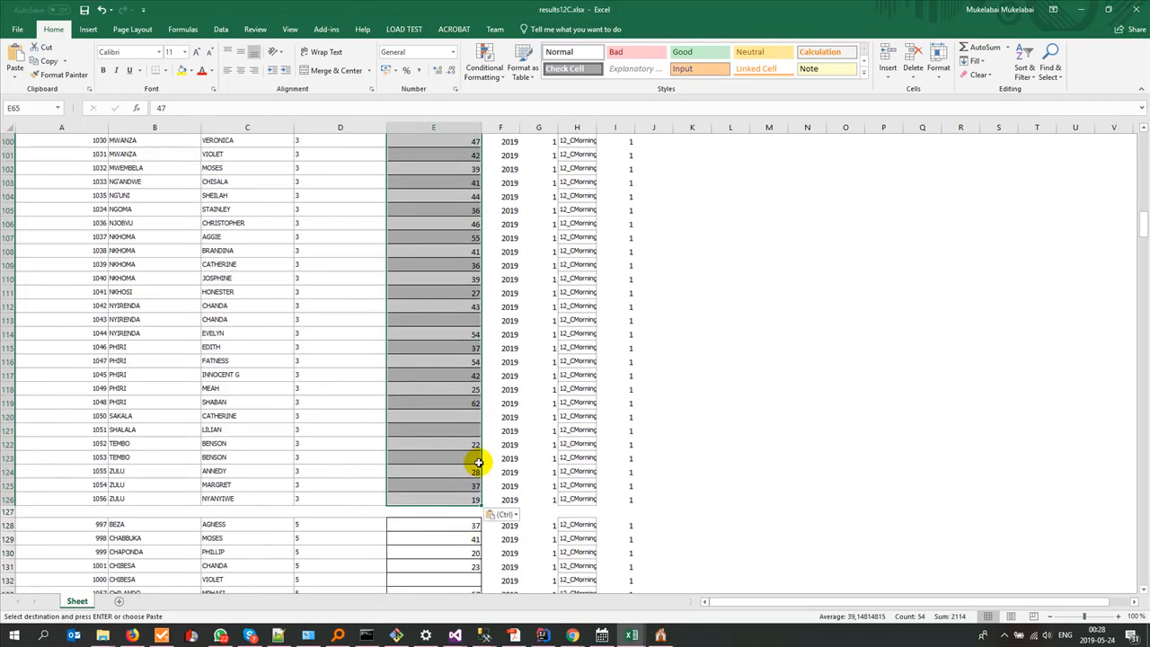
# - Return to the Mfuwe Day Sec School Data2Be Entered workbook and copy the BIO scores in J2:J63 of sheet 12C
pyautogui.hotkey('alt', 'Tab')
pyautogui.scroll(10, 475, 462)
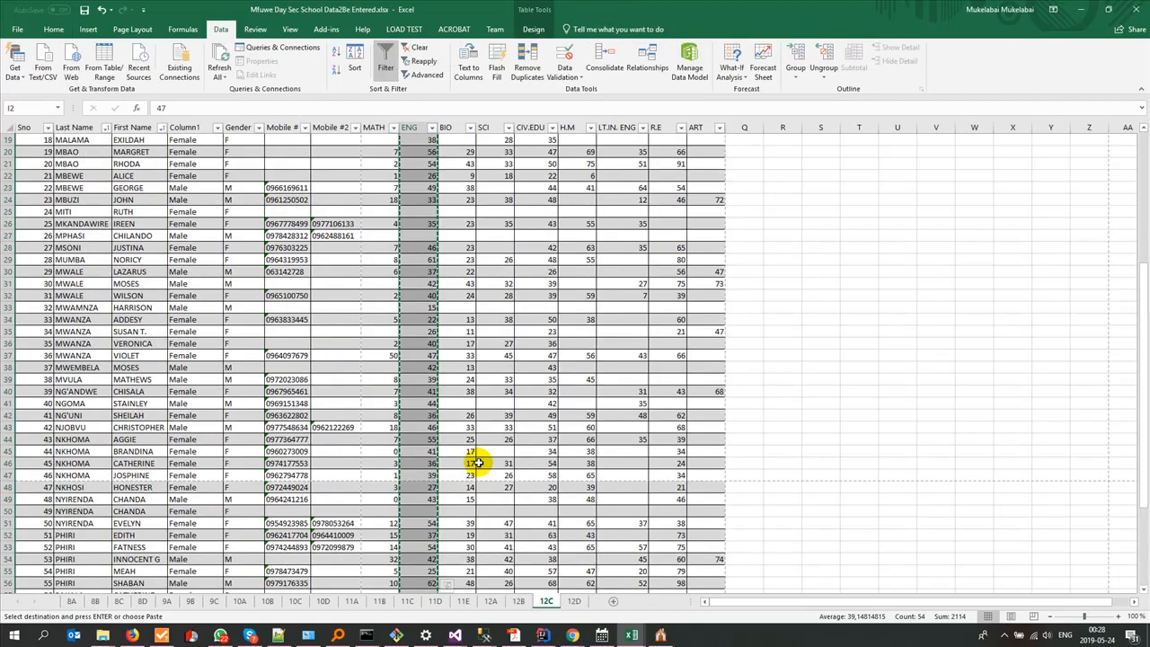
pyautogui.click(444, 151)
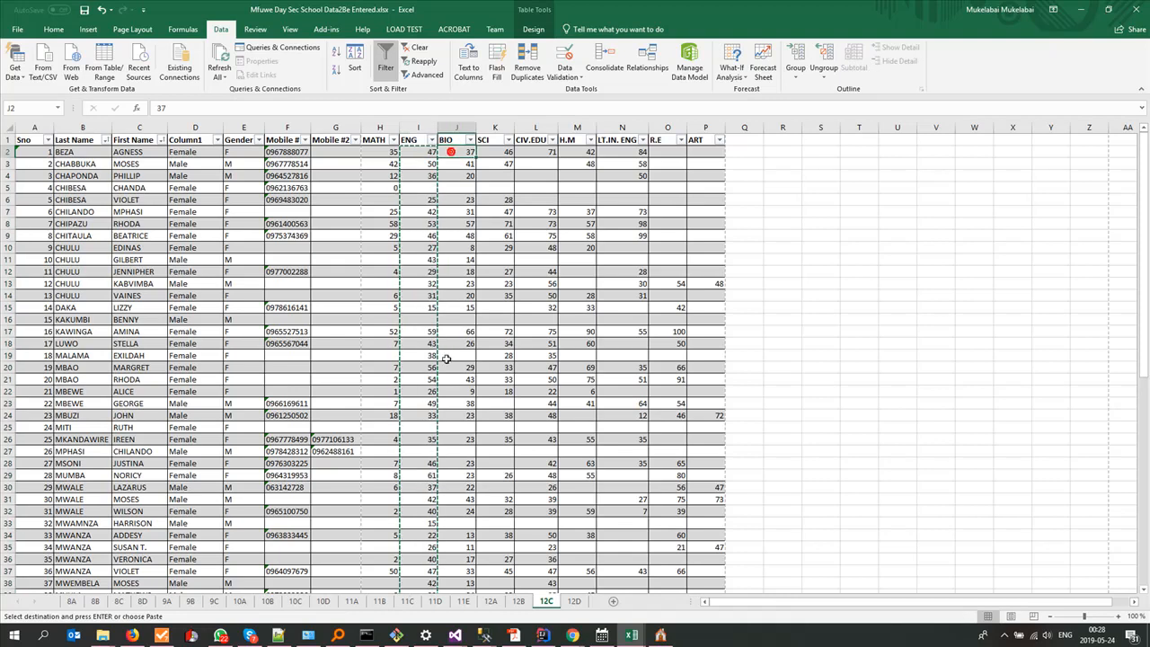
pyautogui.scroll(-11, 439, 398)
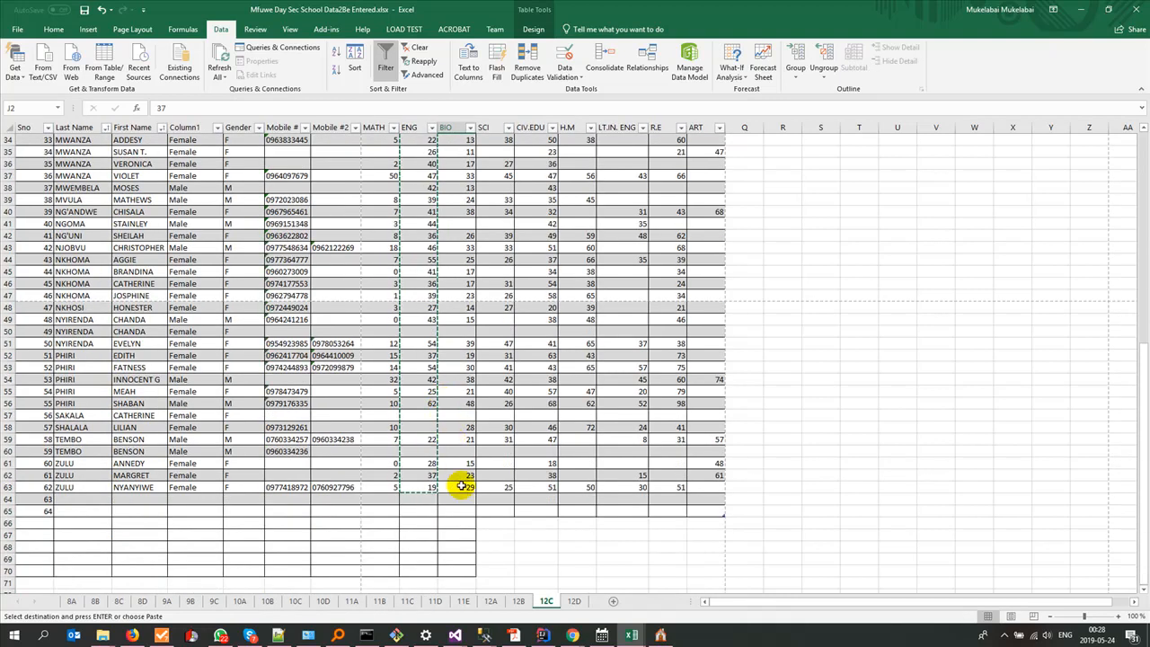
pyautogui.keyDown('shift'); pyautogui.click(460, 487); pyautogui.keyUp('shift')
# - Switch to results12C.xlsx and paste the BIO scores into the Score column from E128, replacing the scores of SubjectID 5
pyautogui.hotkey('alt', 'Tab')
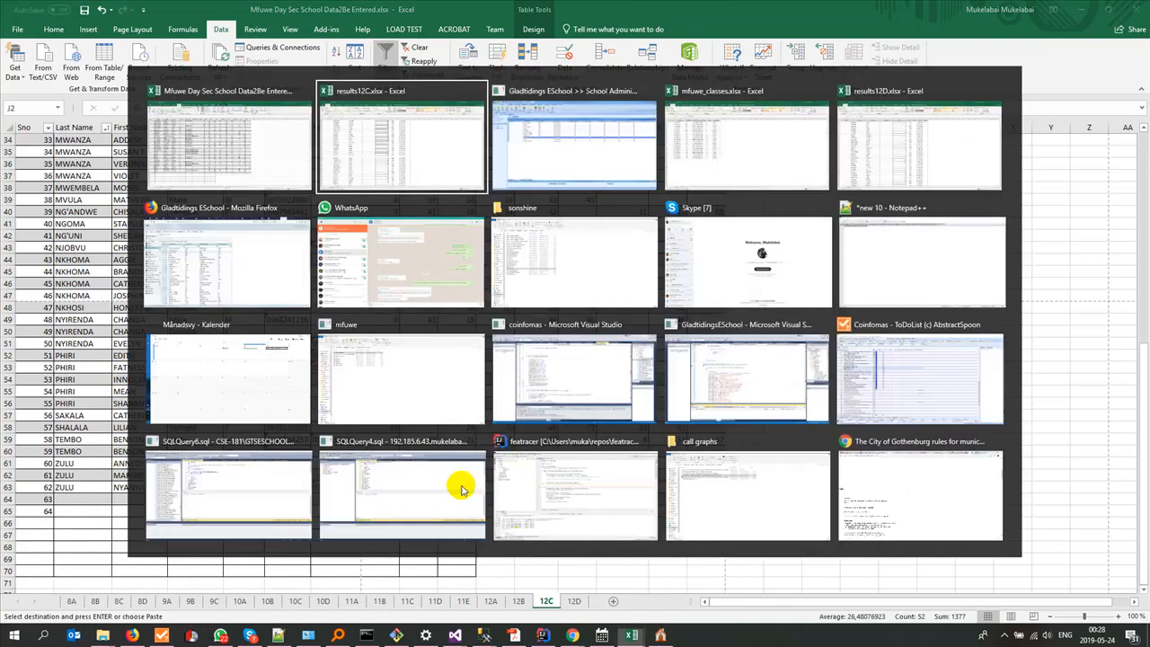
pyautogui.click(452, 401)
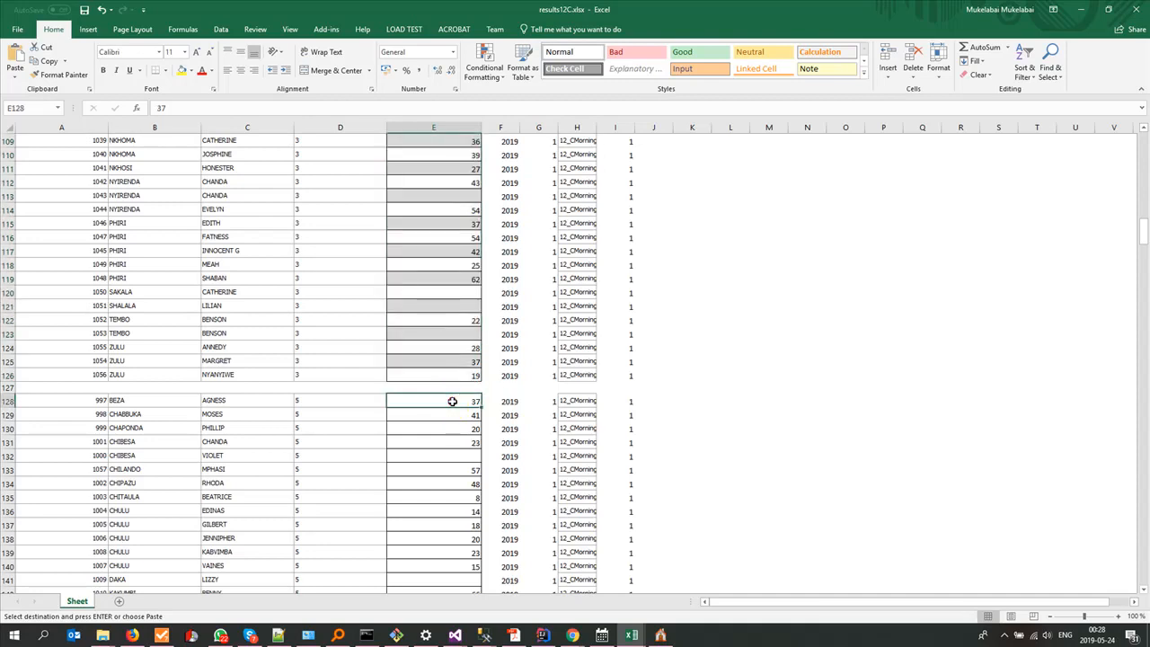
pyautogui.hotkey('ctrl', 'v')
pyautogui.scroll(-10, 452, 401)
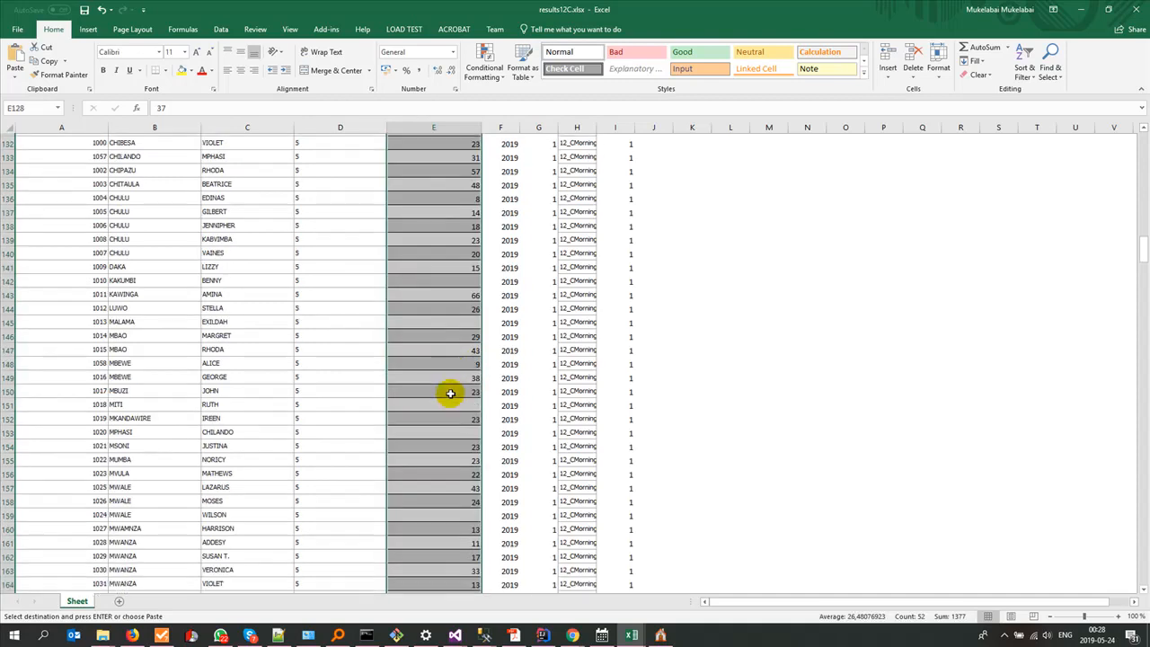
# - Return to the Mfuwe Day Sec School Data2Be Entered workbook and copy the SCI scores in K2:K63 of sheet 12C
pyautogui.hotkey('alt', 'Tab')
pyautogui.scroll(11, 450, 392)
pyautogui.click(494, 158)
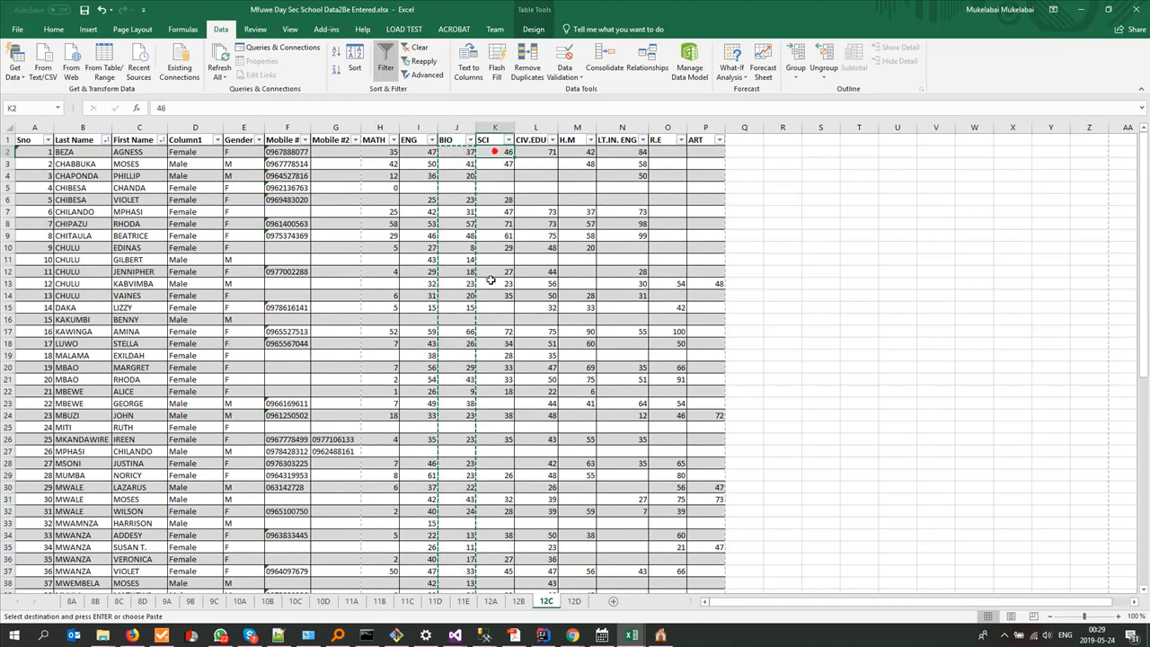
pyautogui.scroll(-13, 480, 323)
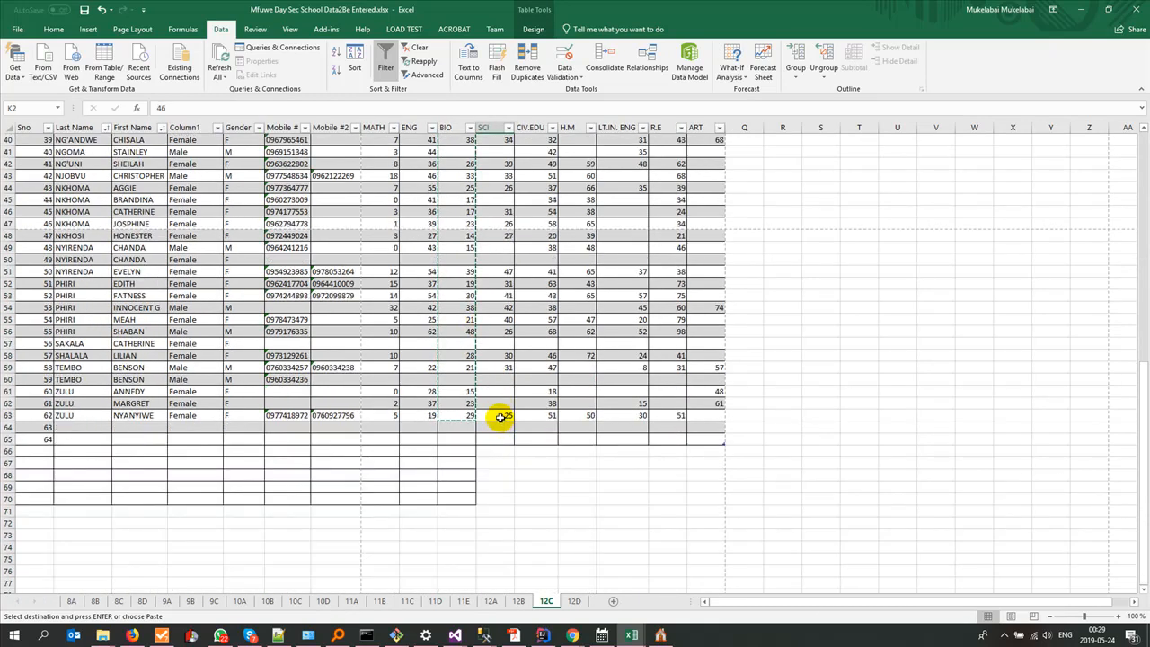
pyautogui.keyDown('shift'); pyautogui.click(500, 416); pyautogui.keyUp('shift')
pyautogui.hotkey('ctrl', 'c')
# - Switch to results12C.xlsx and paste the SCI scores into the Score column from E191, replacing the scores of SubjectID 6
pyautogui.hotkey('alt', 'Tab')
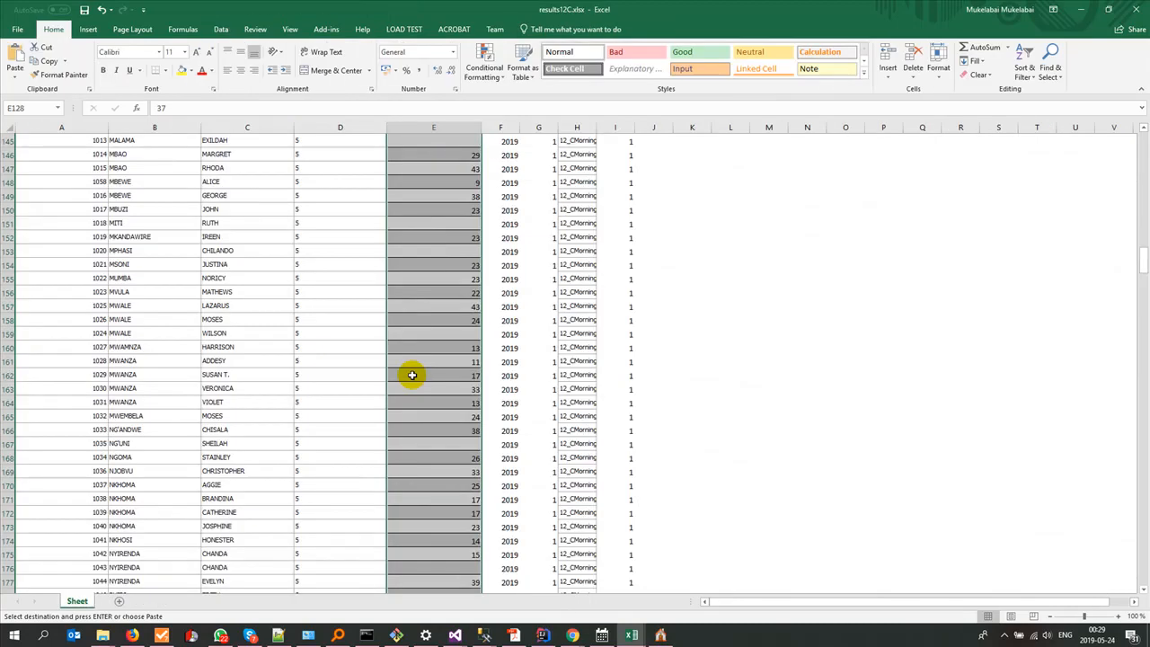
pyautogui.scroll(-7, 413, 368)
pyautogui.scroll(-4, 413, 369)
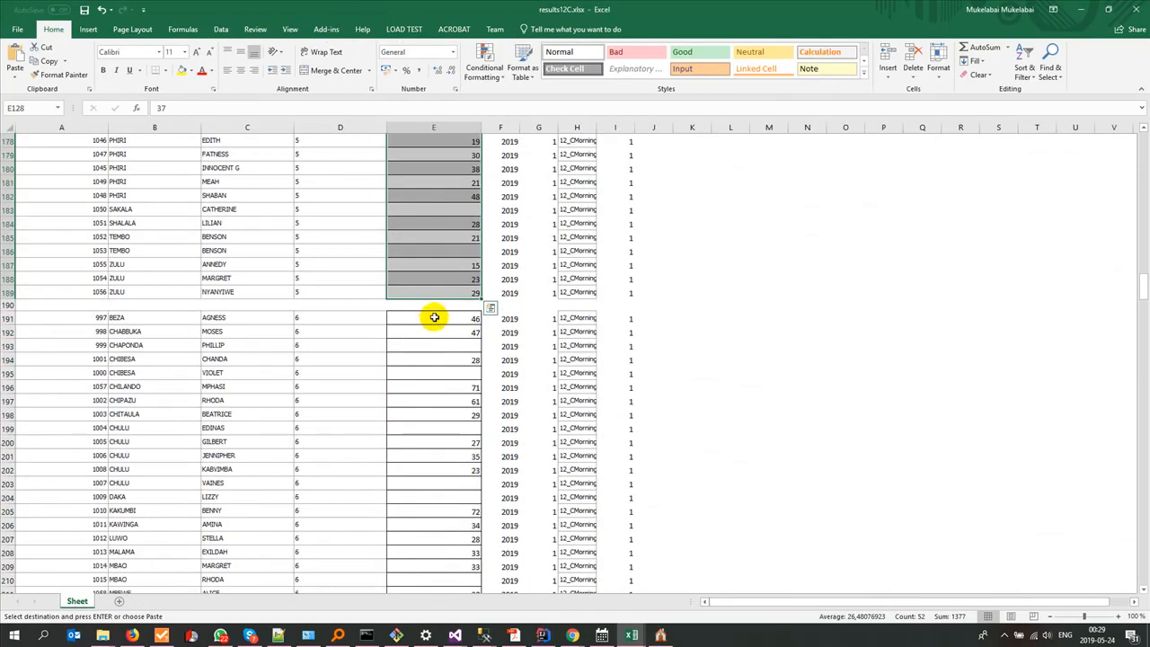
pyautogui.click(434, 317)
pyautogui.hotkey('ctrl', 'v')
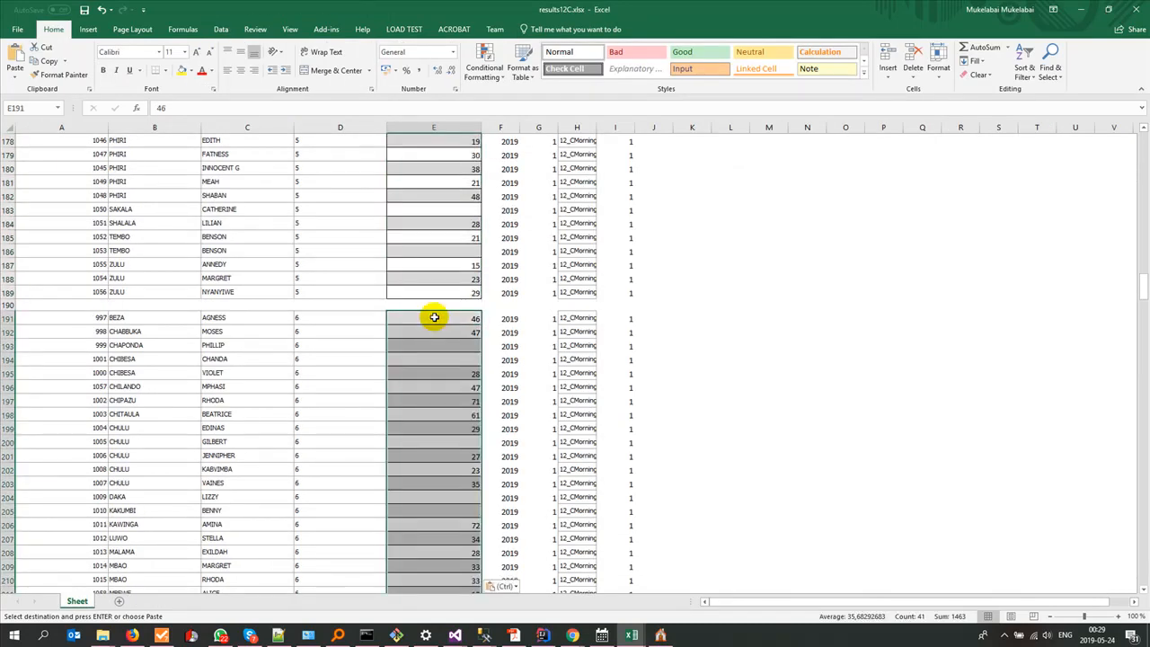
# - Return to the Mfuwe Day Sec School Data2Be Entered workbook and copy the CIV.EDU scores in L2:L63 of sheet 12C
pyautogui.hotkey('alt', 'Tab')
pyautogui.scroll(6, 512, 365)
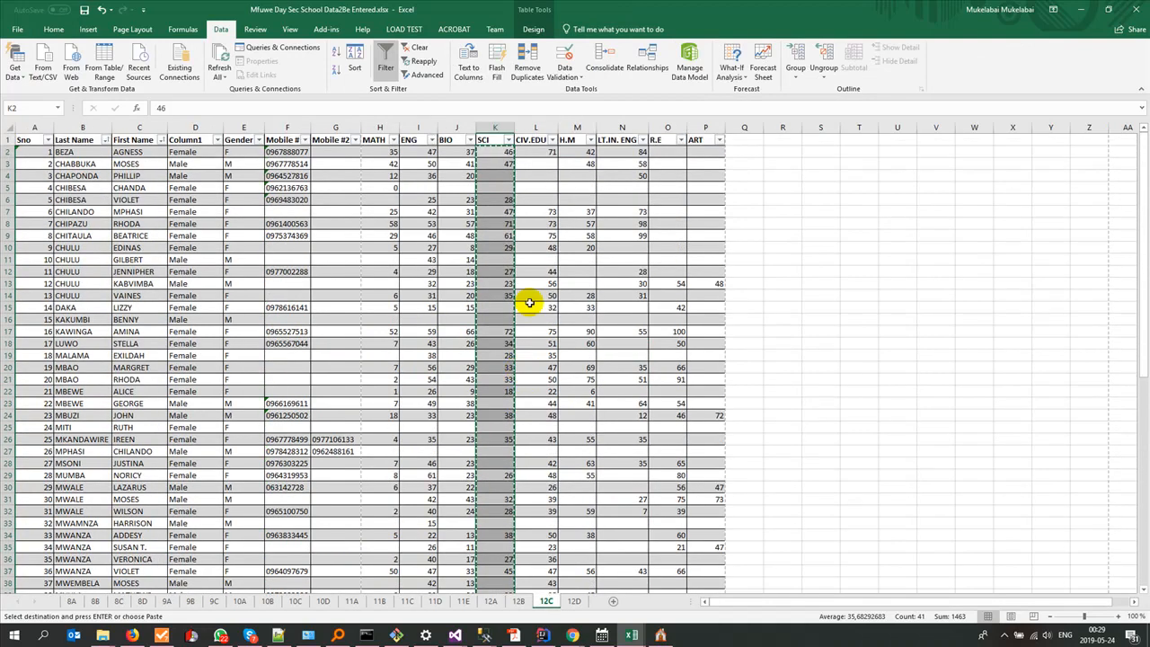
pyautogui.click(538, 153)
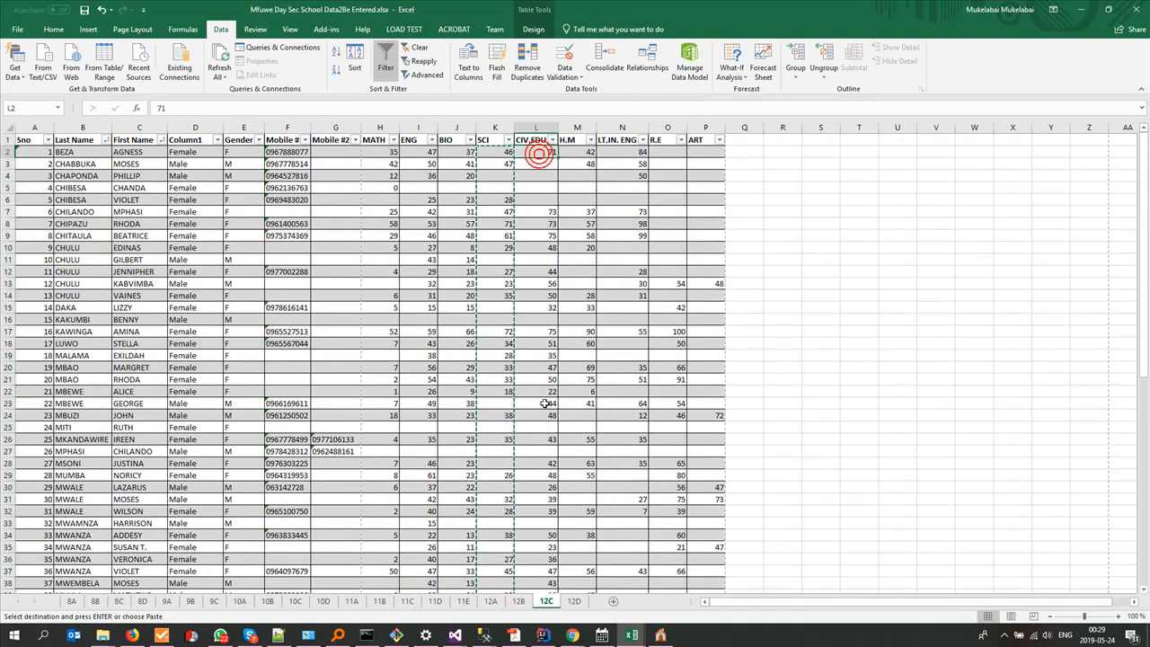
pyautogui.scroll(-12, 546, 398)
pyautogui.keyDown('shift'); pyautogui.click(534, 450); pyautogui.keyUp('shift')
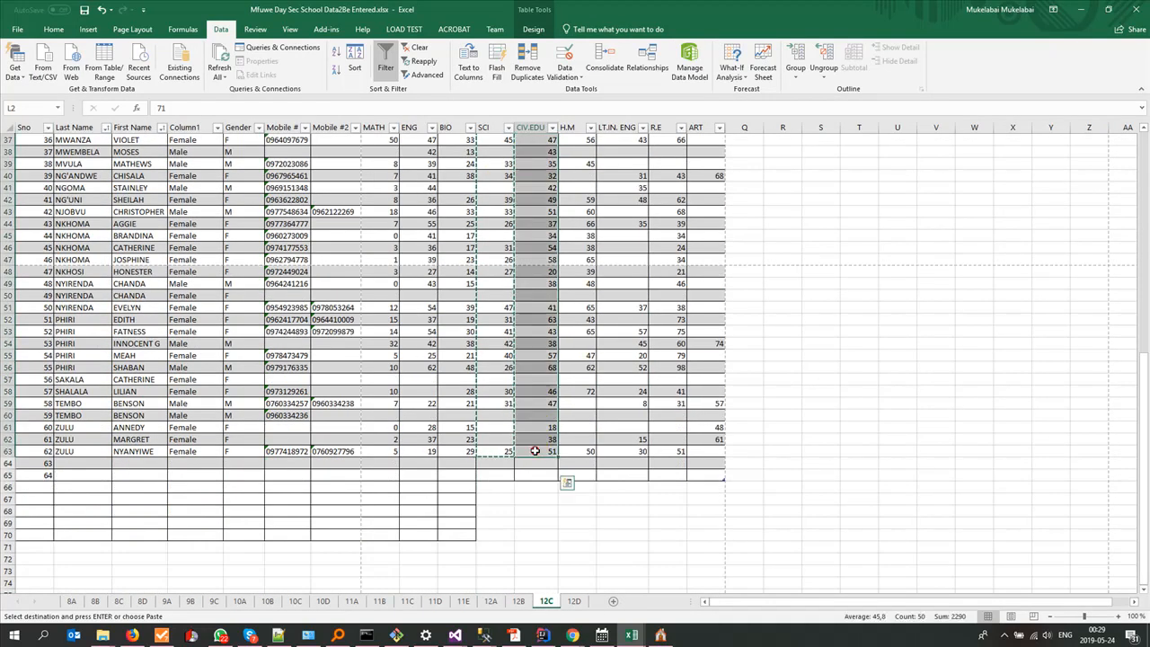
pyautogui.hotkey('ctrl', 'c')
# - Switch to results12C.xlsx and paste the CIV.EDU scores into the Score column from E254, replacing the scores of SubjectID 7
pyautogui.hotkey('alt', 'Tab')
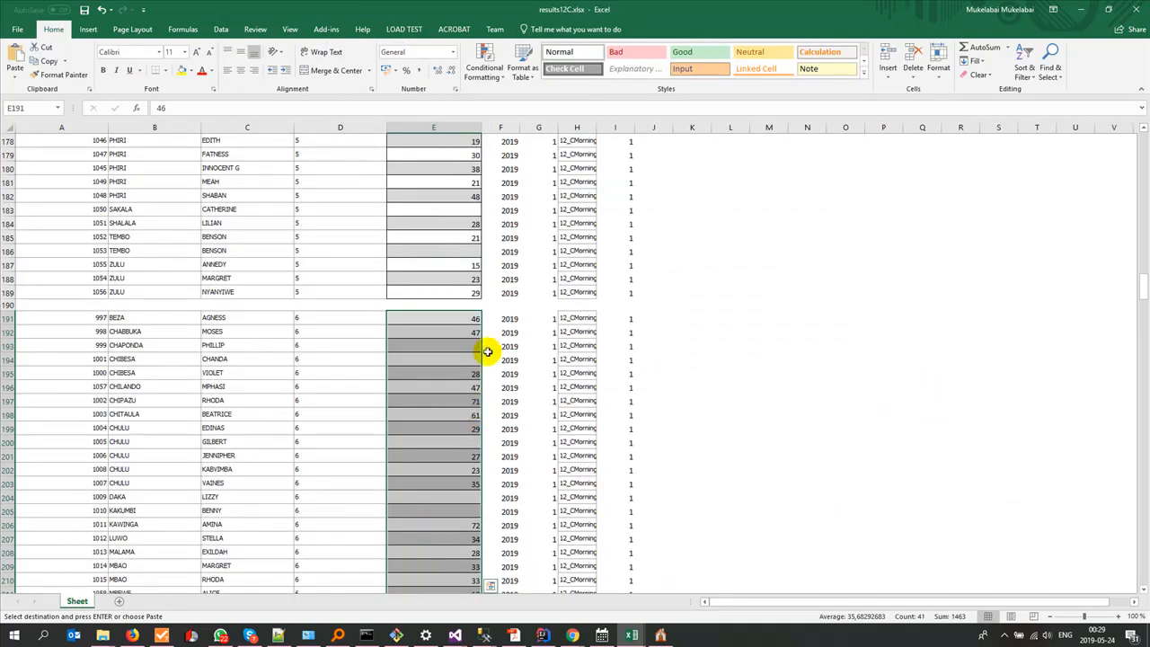
pyautogui.scroll(-20, 486, 351)
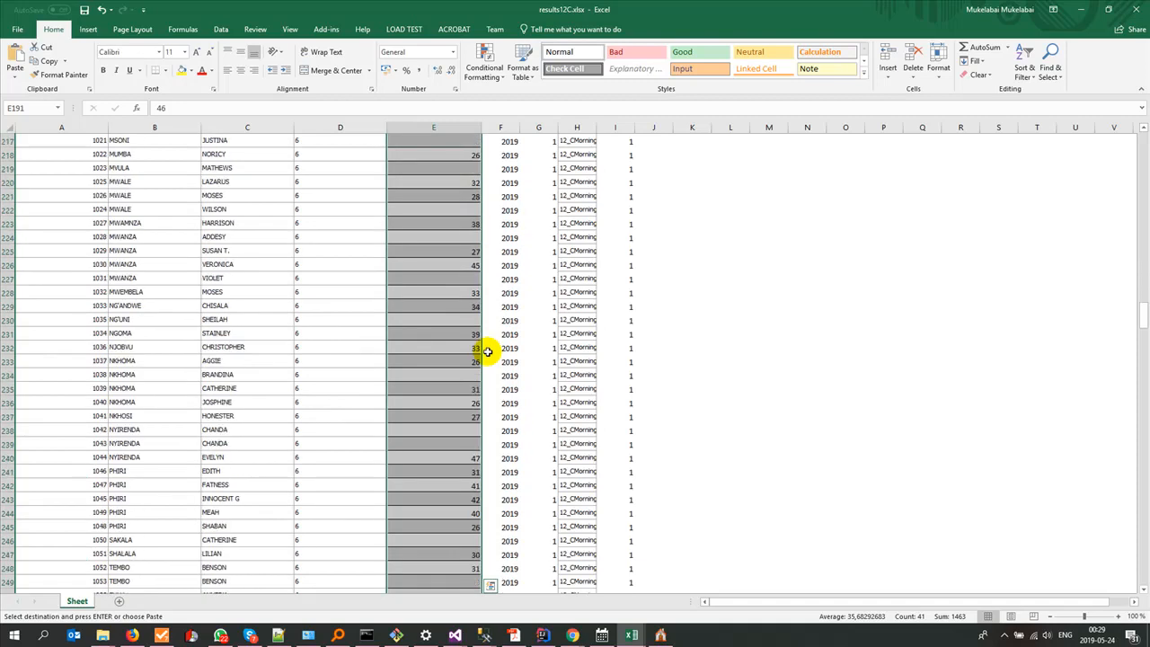
pyautogui.click(442, 359)
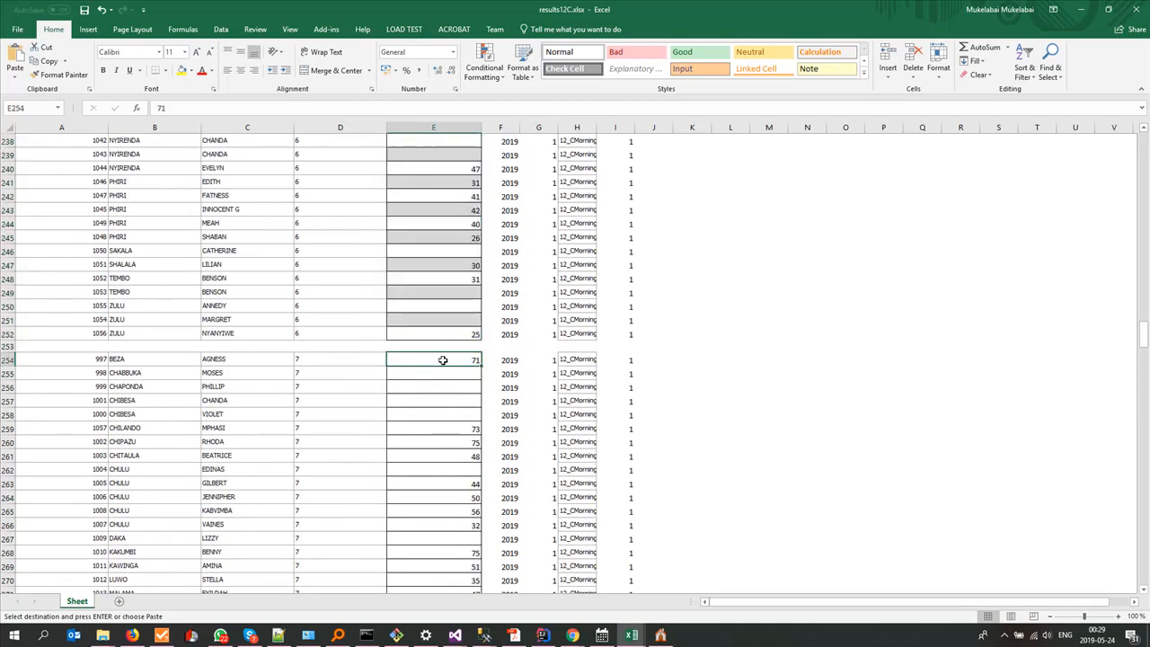
pyautogui.hotkey('ctrl', 'v')
pyautogui.scroll(-20, 442, 359)
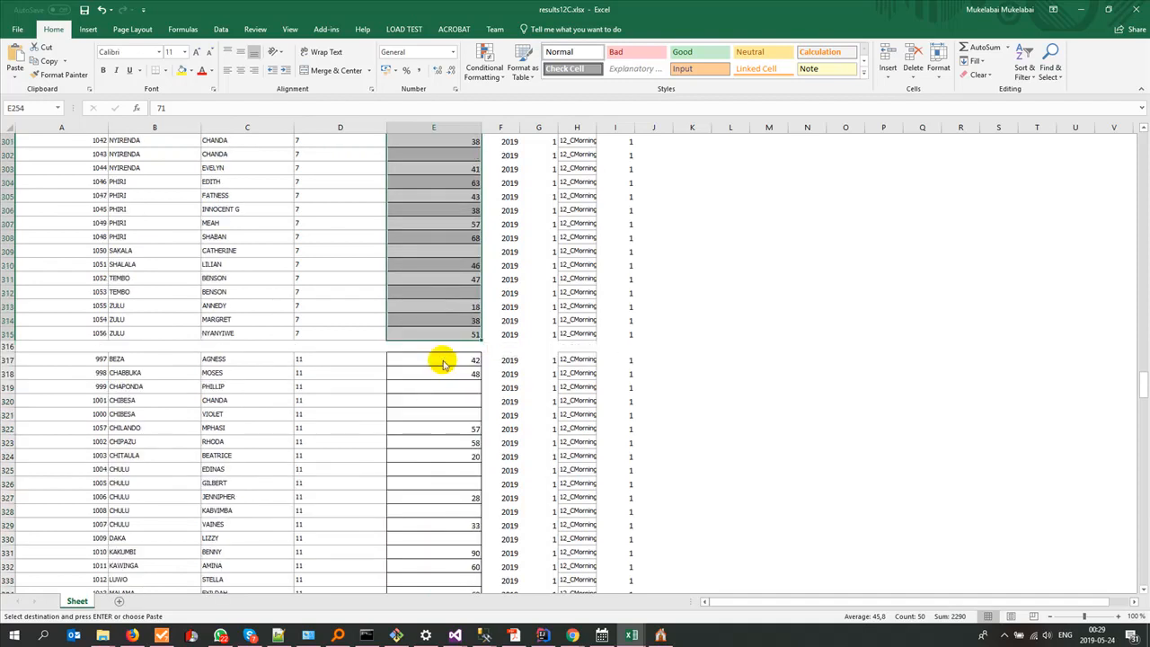
# - Return to the Mfuwe Day Sec School Data2Be Entered workbook and copy the H.M scores in M2:M63 of sheet 12C
pyautogui.hotkey('alt', 'Tab')
pyautogui.scroll(8, 521, 372)
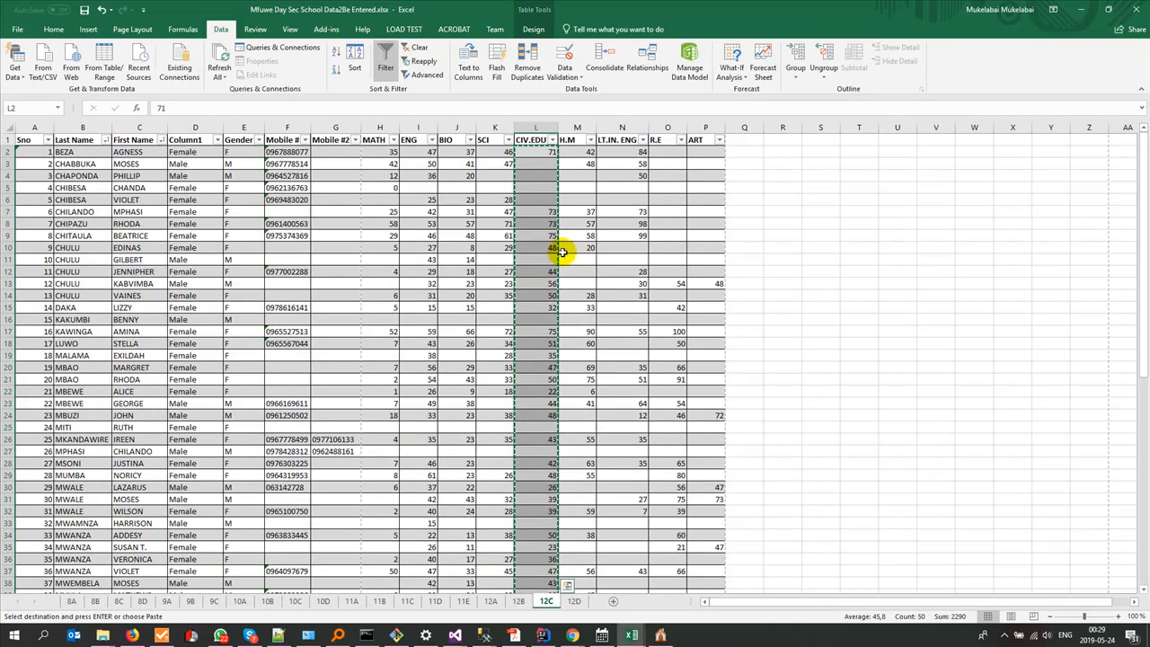
pyautogui.click(571, 151)
pyautogui.scroll(-13, 525, 449)
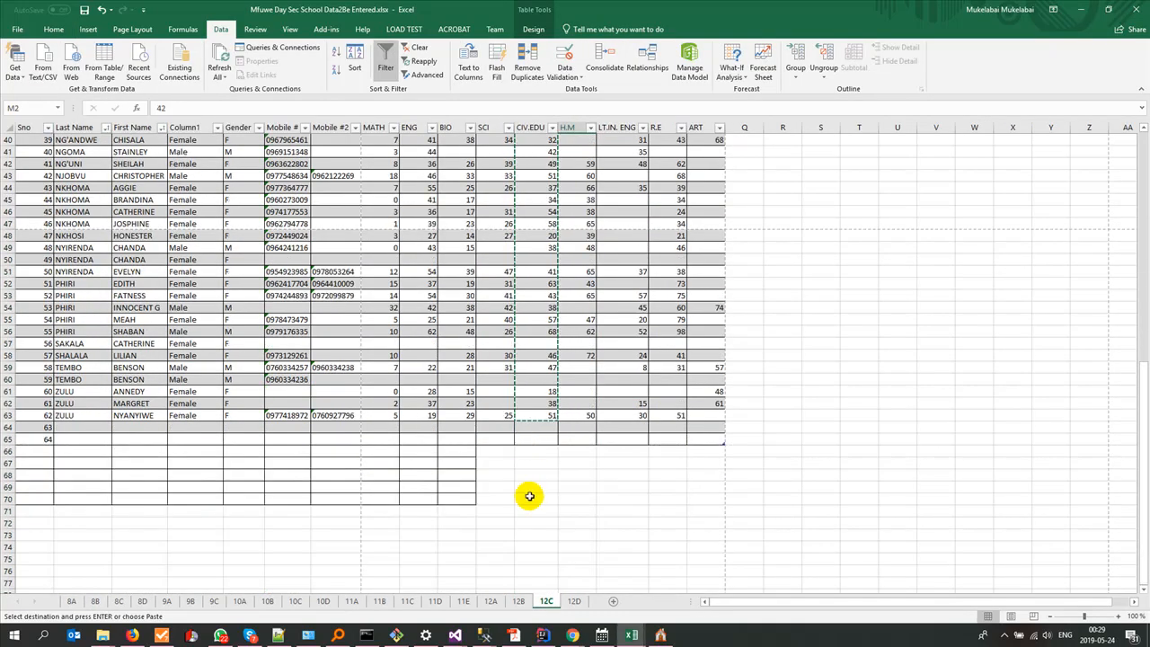
pyautogui.keyDown('shift'); pyautogui.click(575, 415); pyautogui.keyUp('shift')
pyautogui.hotkey('ctrl', 'c')
# - Switch to results12C.xlsx and paste the H.M scores into the Score column from E317, replacing the scores of SubjectID 11
pyautogui.hotkey('alt', 'Tab')
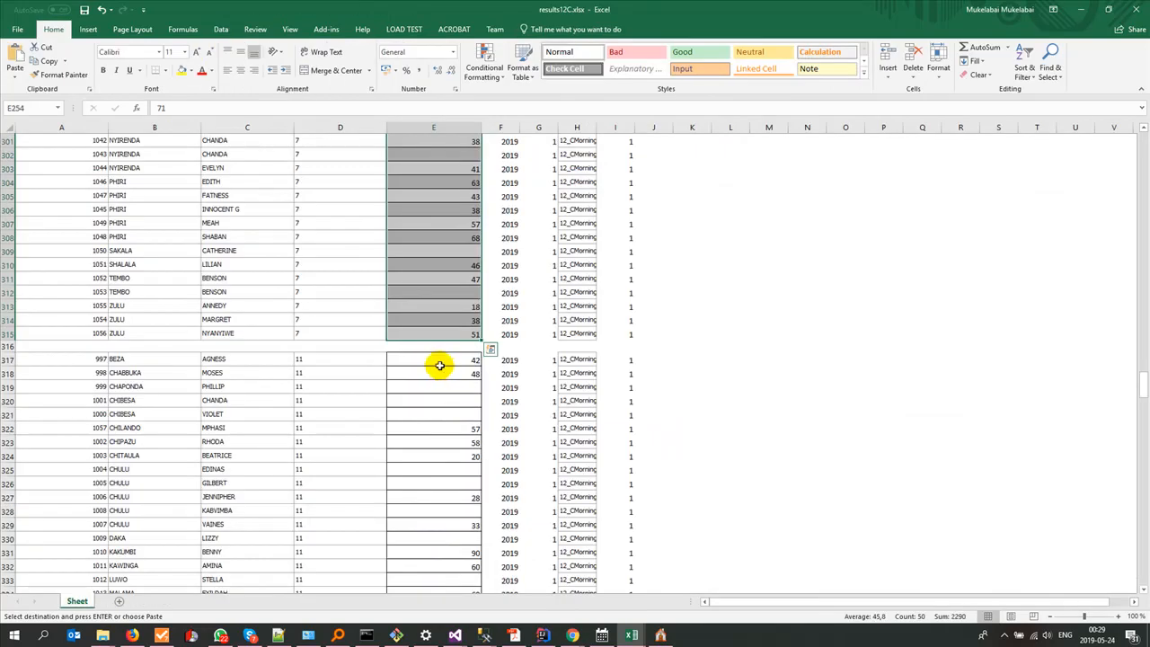
pyautogui.click(438, 360)
pyautogui.scroll(-20, 469, 454)
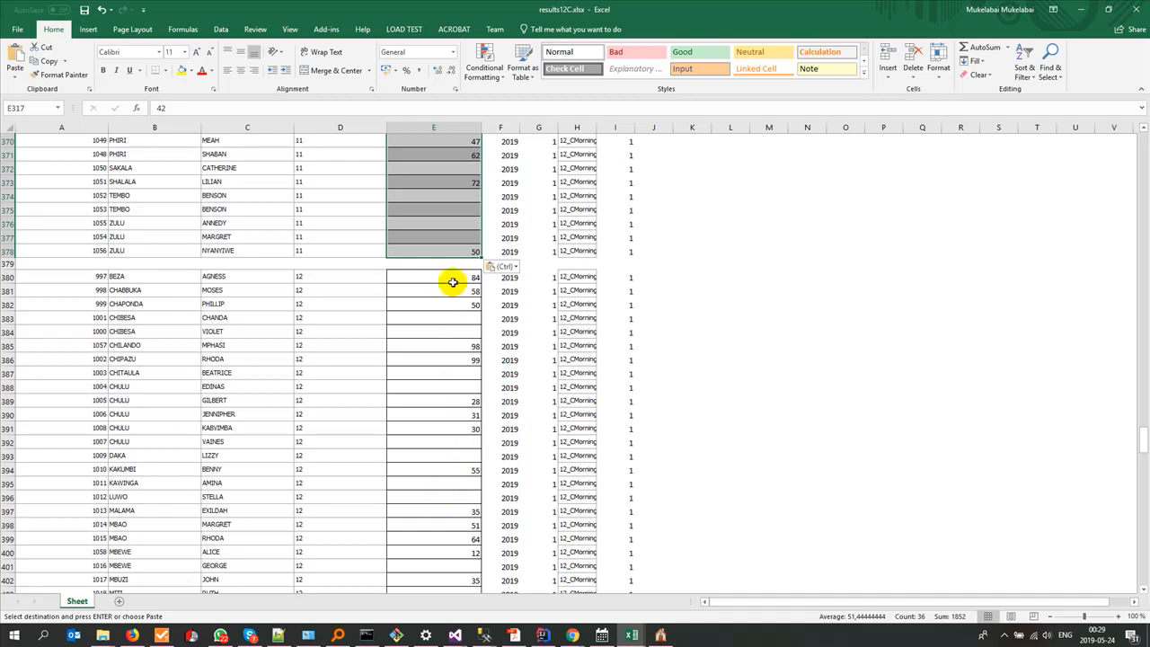
# - Return to the Mfuwe Day Sec School Data2Be Entered workbook and copy the LT.IN. ENG scores in N2:N63 of sheet 12C
pyautogui.hotkey('alt', 'Tab')
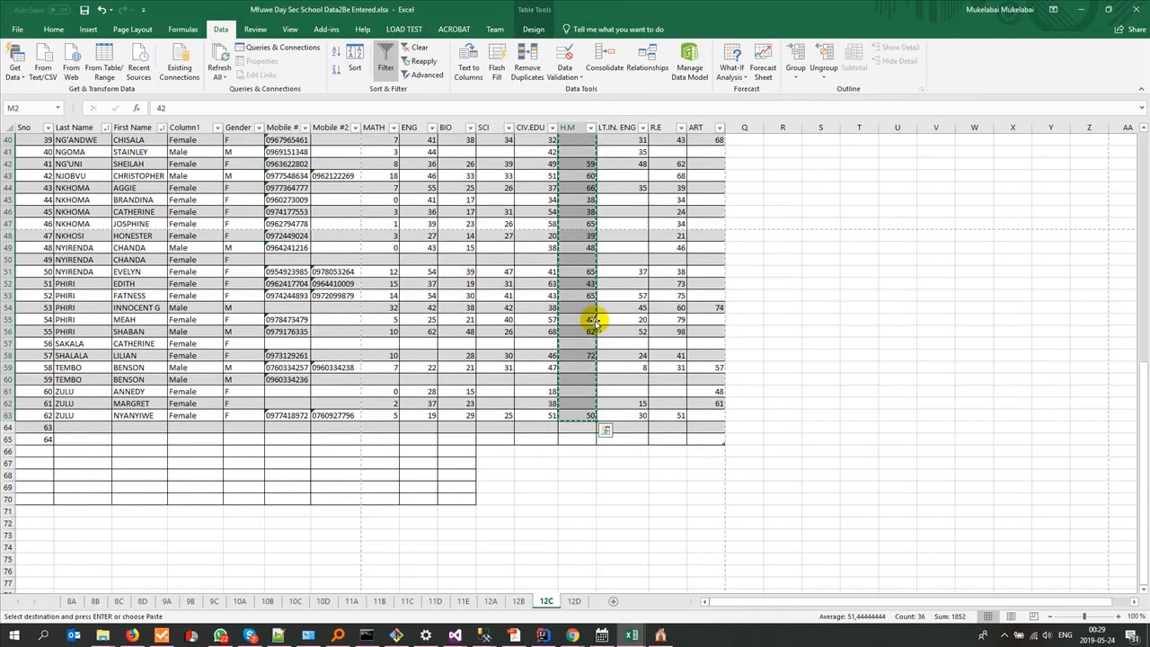
pyautogui.scroll(6, 596, 321)
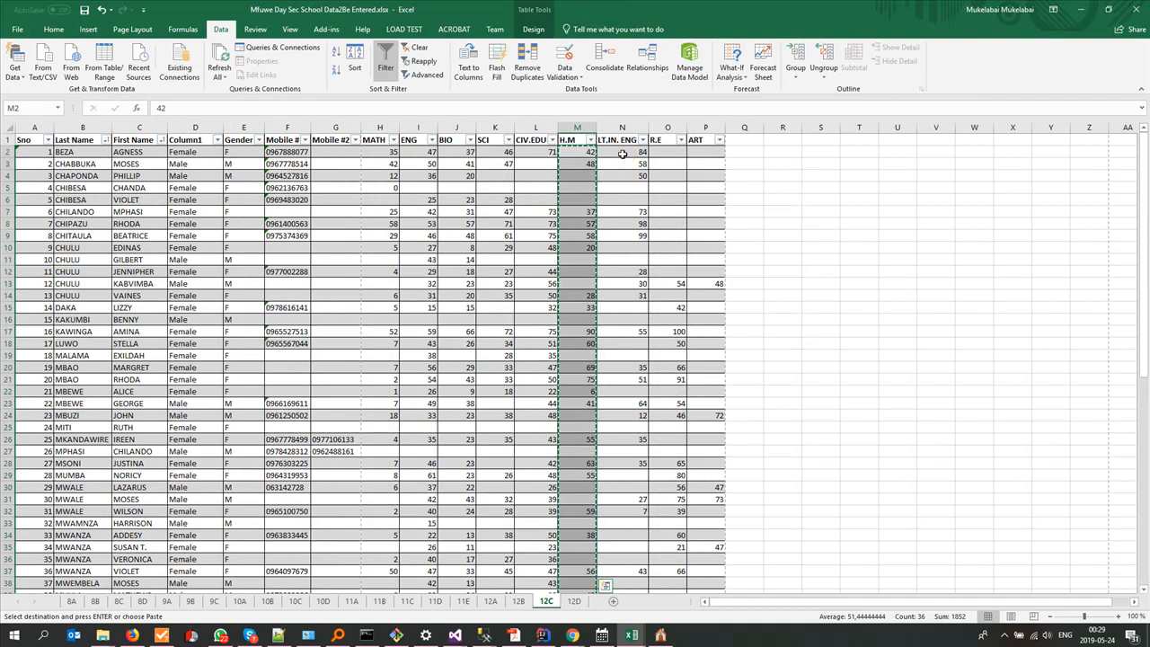
pyautogui.click(624, 152)
pyautogui.scroll(-17, 635, 299)
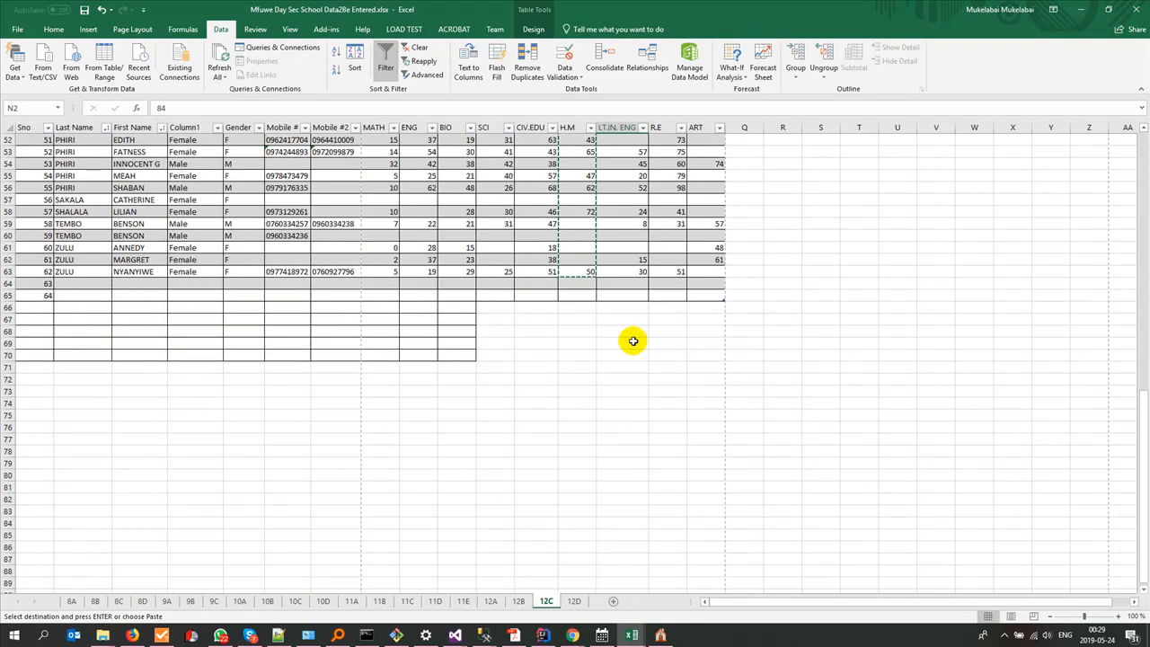
pyautogui.keyDown('shift'); pyautogui.click(625, 272); pyautogui.keyUp('shift')
pyautogui.hotkey('ctrl', 'c')
# - Switch to results12C.xlsx and paste the LT.IN. ENG scores into the Score column from E380, replacing the scores of SubjectID 12
pyautogui.hotkey('alt', 'Tab')
pyautogui.click(446, 276)
pyautogui.hotkey('ctrl', 'v')
# - Return to the Mfuwe Day Sec School Data2Be Entered workbook and copy the R.E scores in O2:O63 of sheet 12C
pyautogui.hotkey('alt', 'Tab')
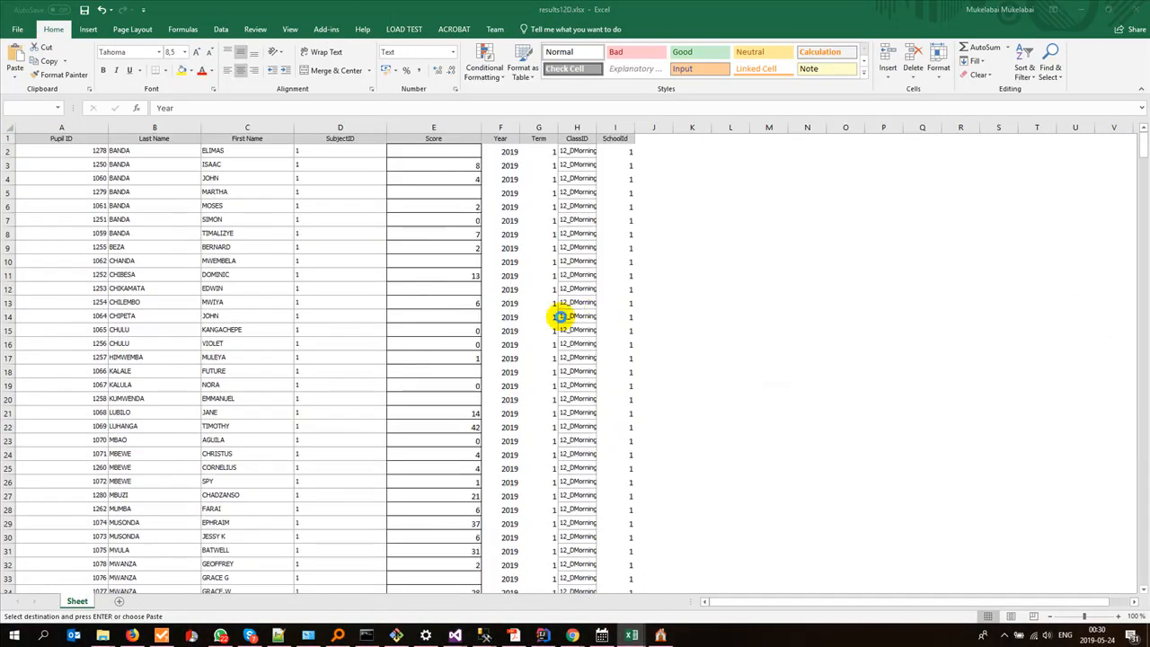
pyautogui.click(559, 316)
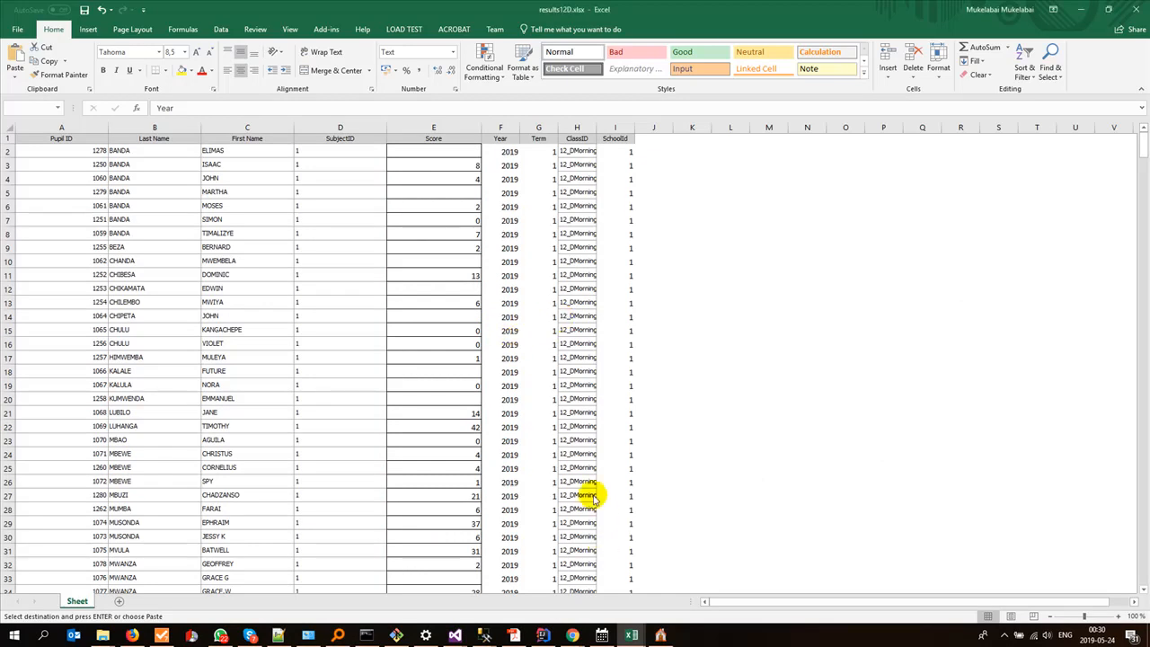
pyautogui.moveTo(633, 638)
pyautogui.click(457, 570)
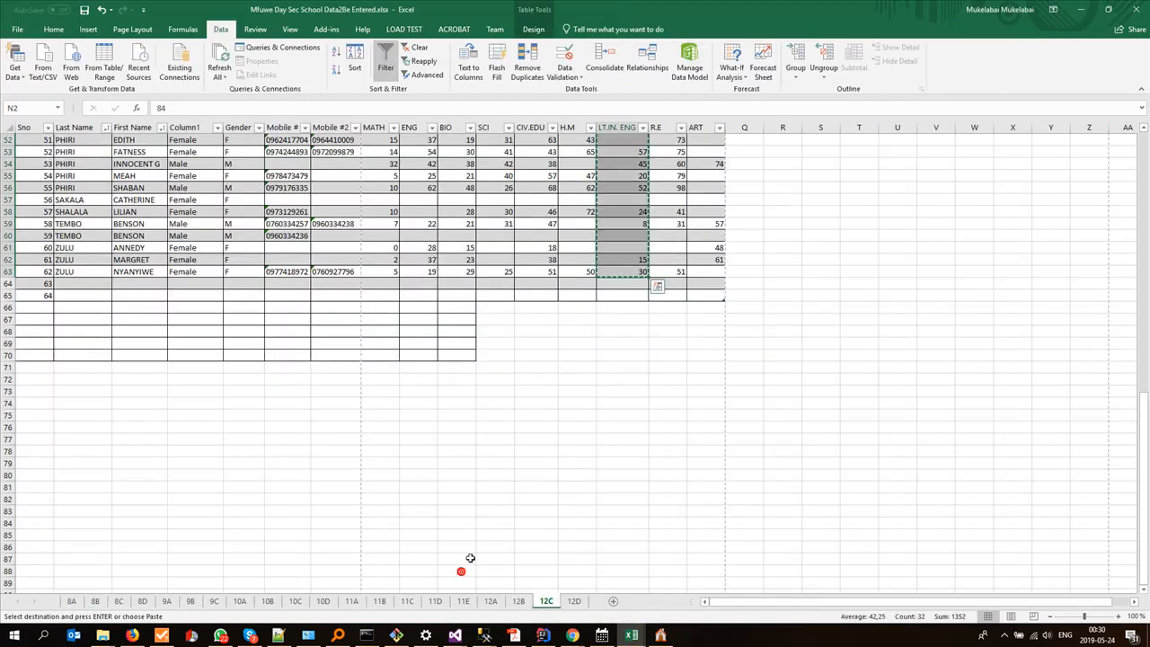
pyautogui.scroll(17, 634, 357)
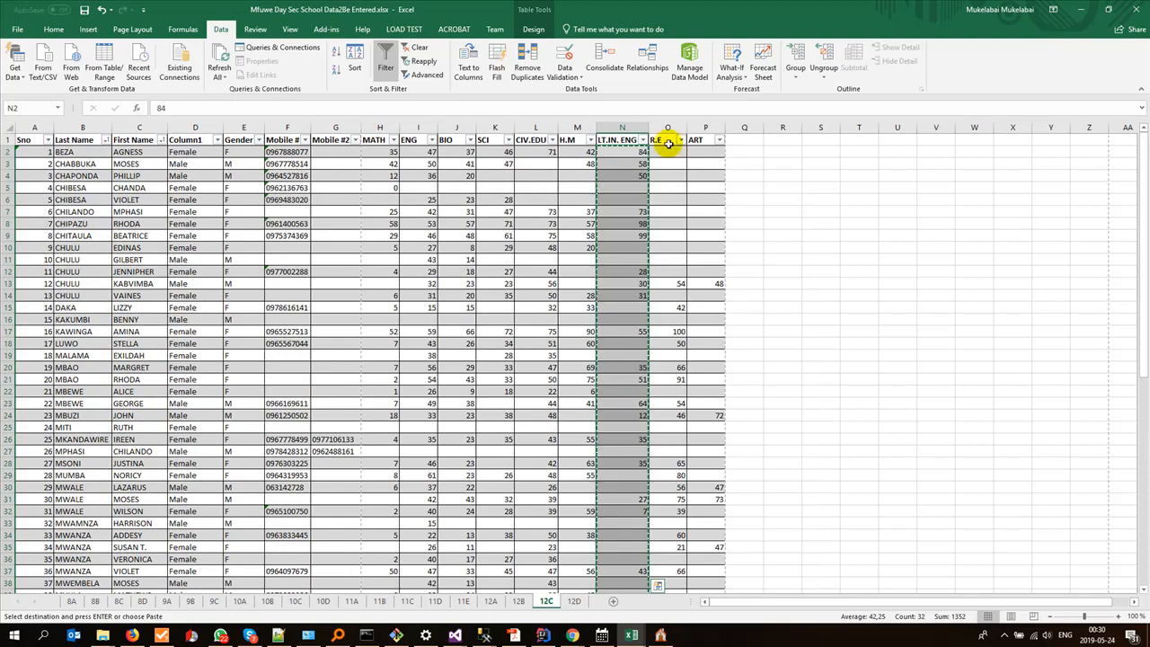
pyautogui.click(671, 154)
pyautogui.scroll(-13, 650, 393)
pyautogui.keyDown('shift'); pyautogui.click(674, 415); pyautogui.keyUp('shift')
pyautogui.hotkey('ctrl', 'c')
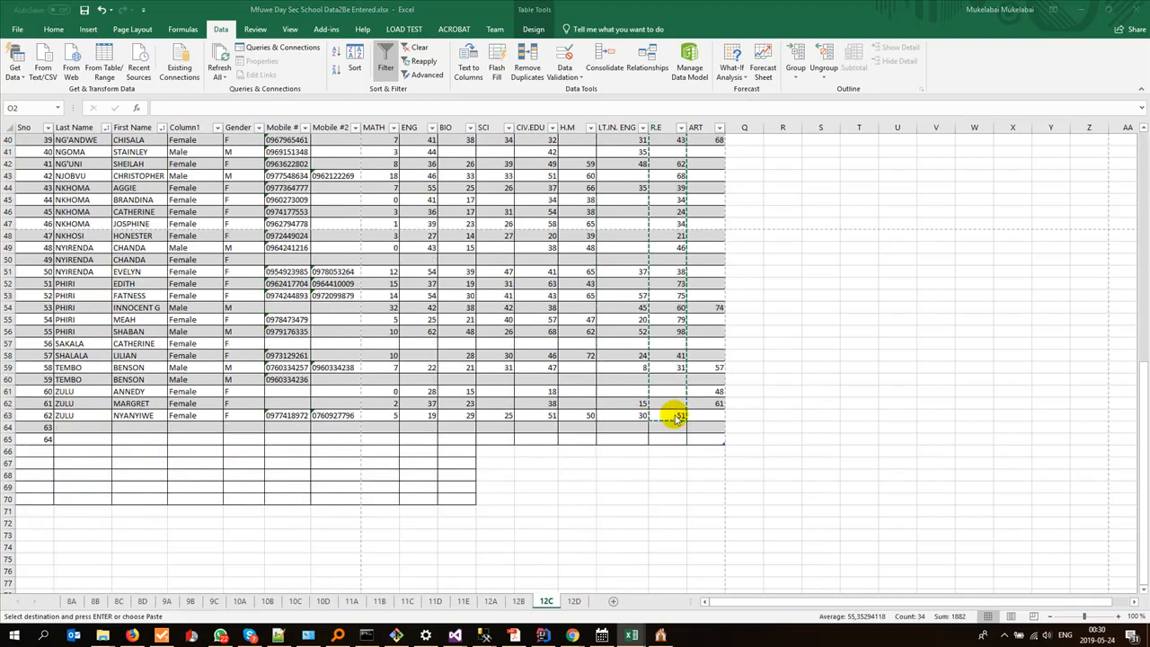
# - Switch to results12C.xlsx and paste the R.E scores into the Score column from E443, replacing the scores of SubjectID 10
pyautogui.hotkey('alt', 'Tab')
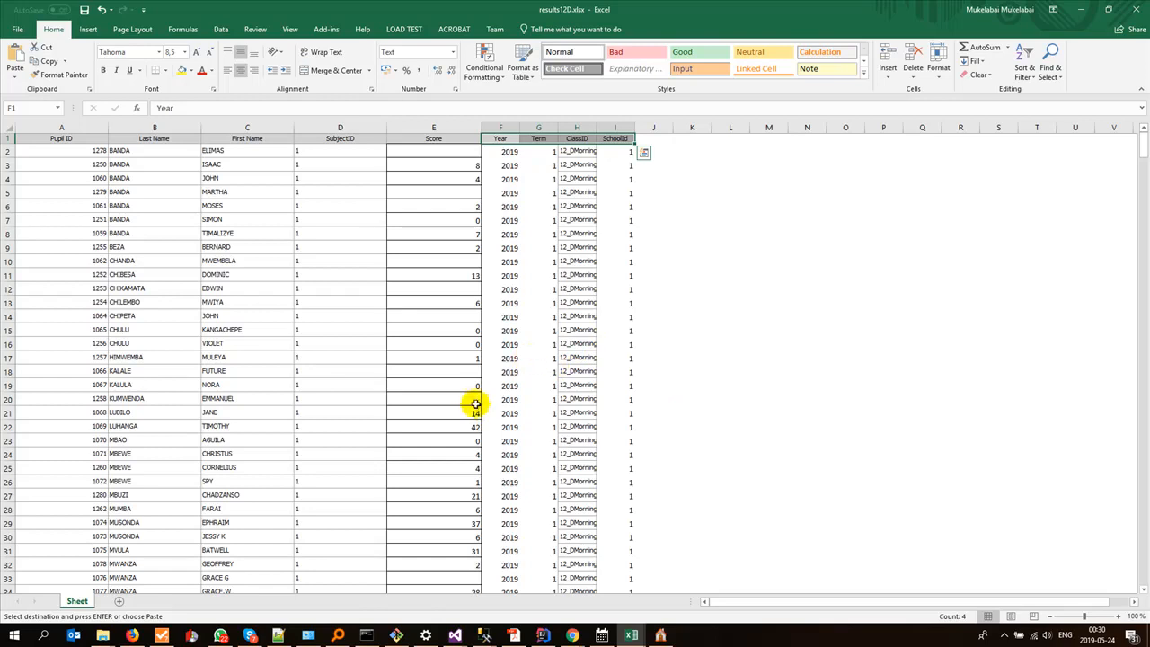
pyautogui.click(631, 635)
pyautogui.click(802, 585)
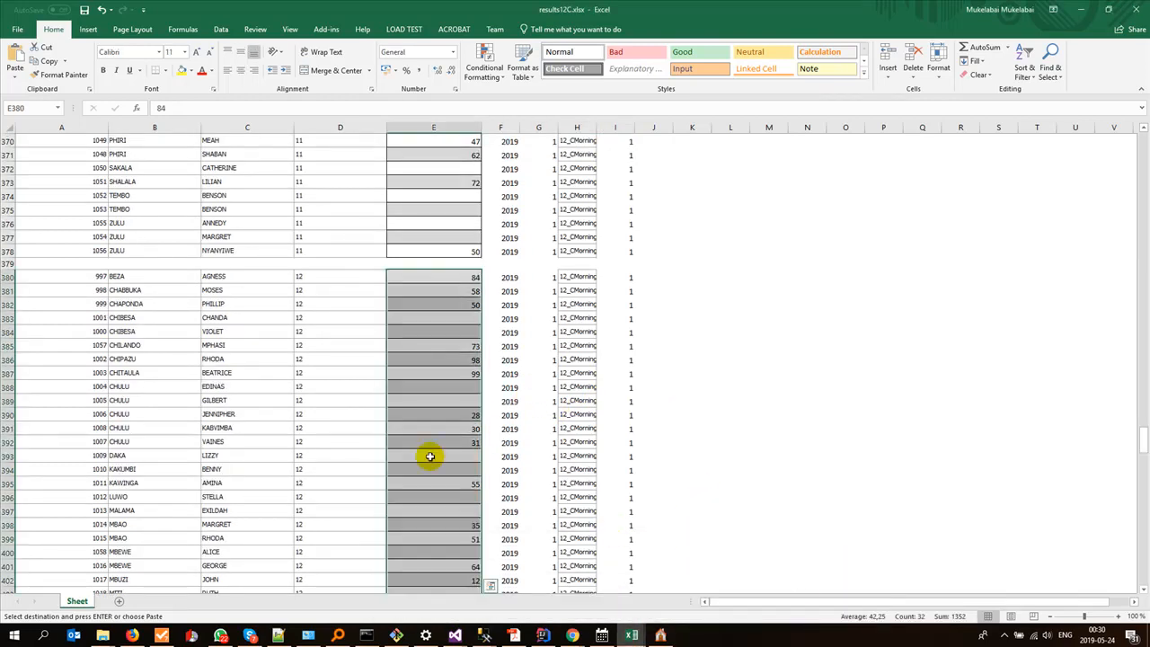
pyautogui.scroll(-7, 402, 485)
pyautogui.scroll(-11, 403, 485)
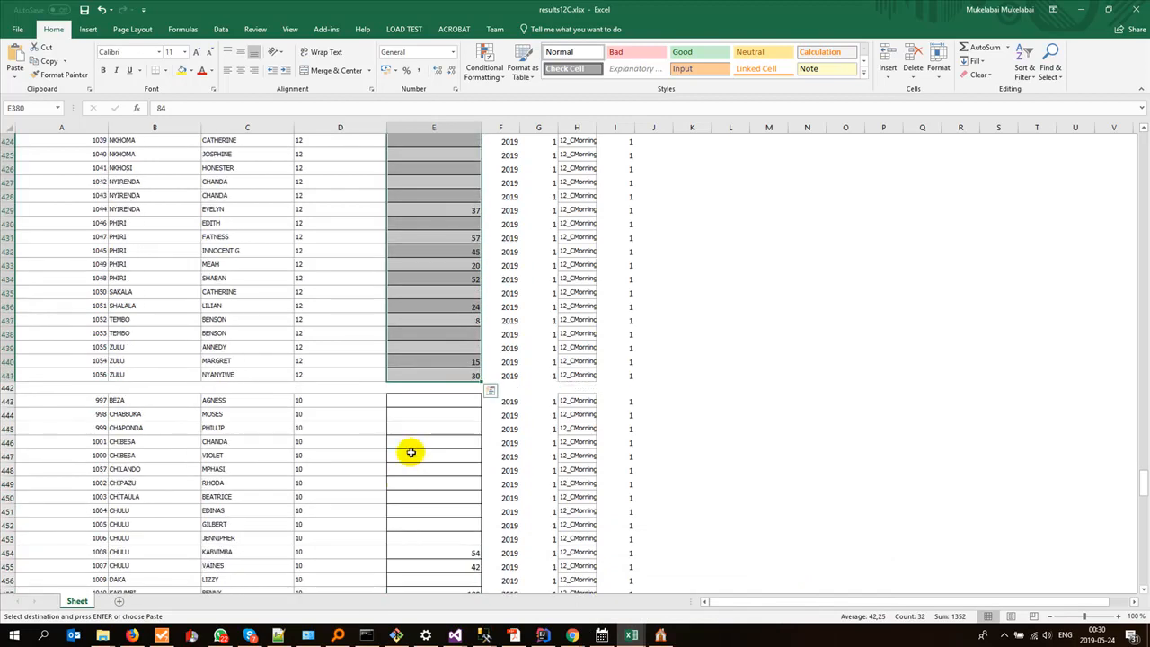
pyautogui.click(425, 402)
pyautogui.hotkey('ctrl', 'v')
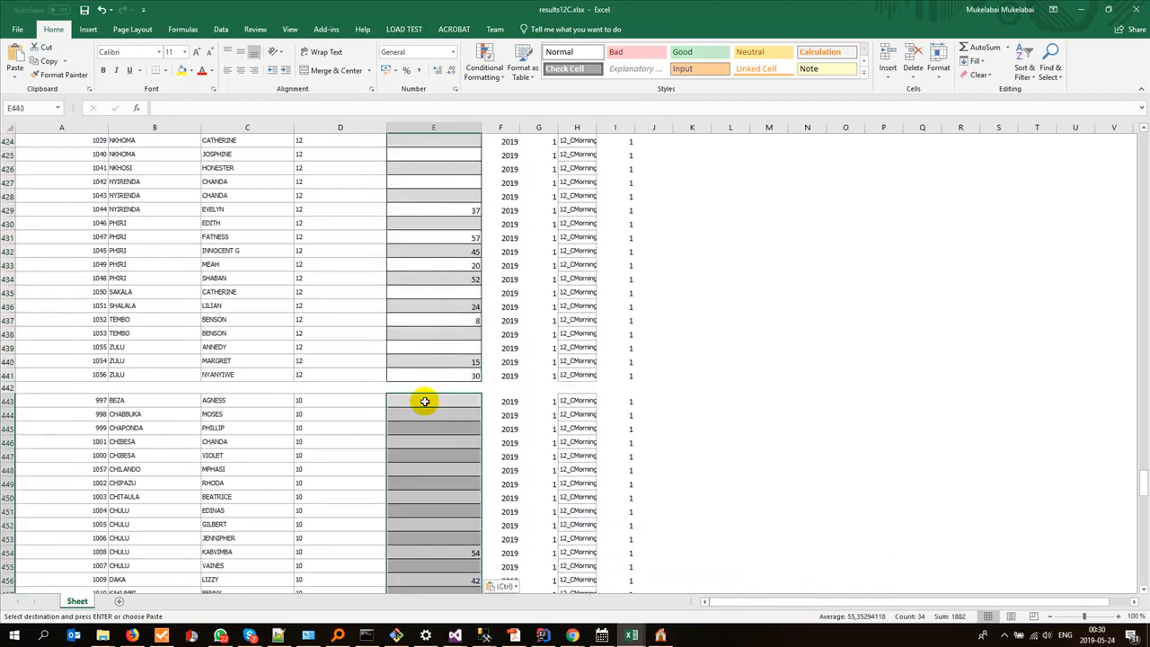
pyautogui.scroll(-20, 425, 402)
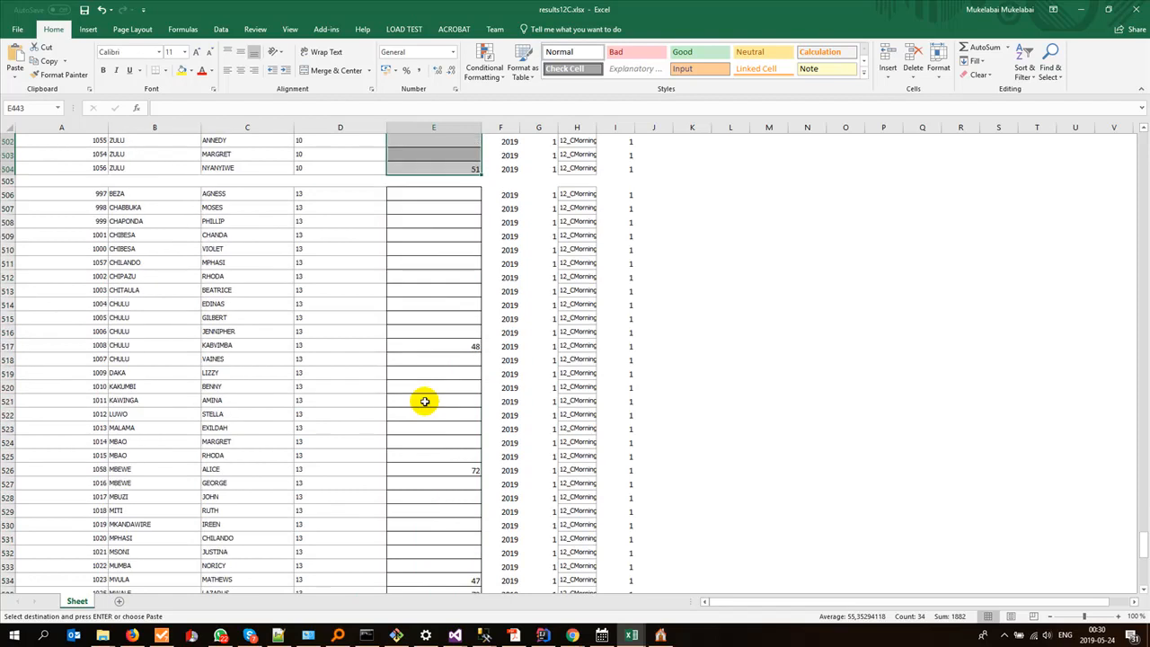
# - Return to the Mfuwe Day Sec School Data2Be Entered workbook and copy the ART scores in P2:P63 of sheet 12C
pyautogui.hotkey('alt', 'Tab')
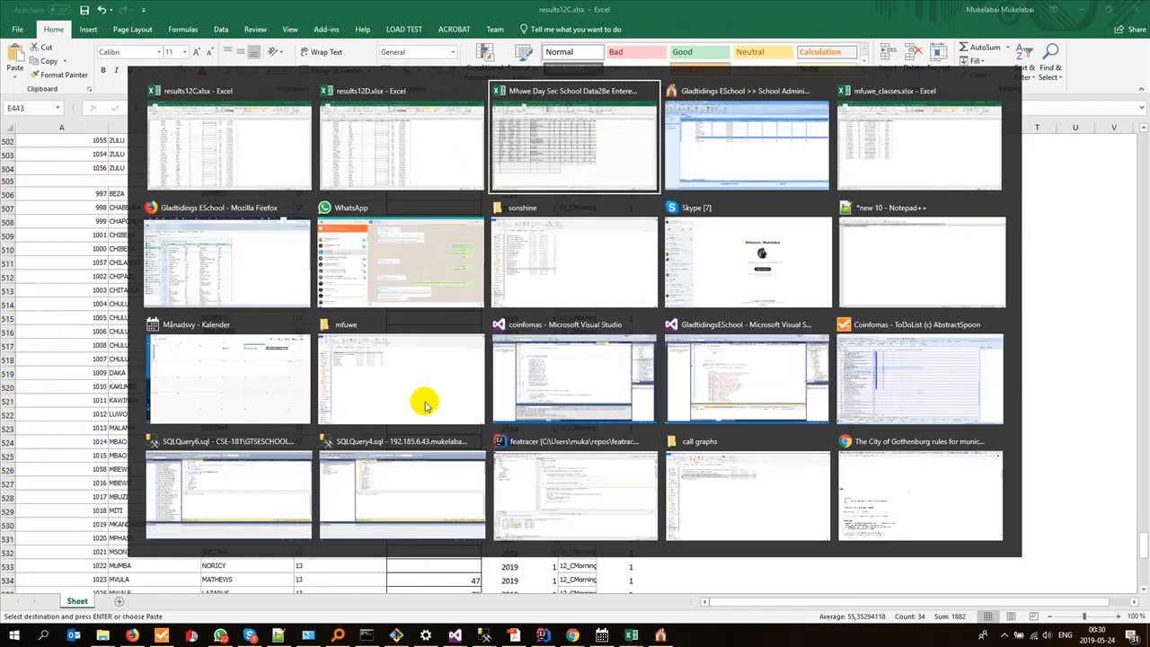
pyautogui.hotkey('alt', 'Tab')
pyautogui.scroll(6, 641, 330)
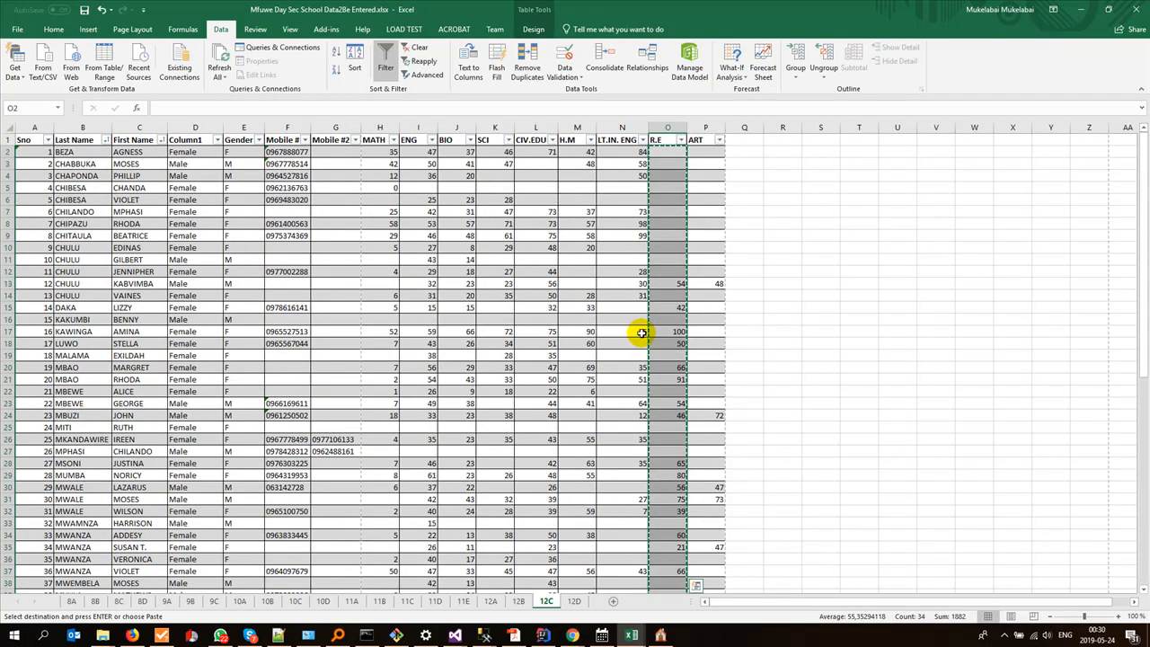
pyautogui.click(693, 153)
pyautogui.scroll(-13, 666, 420)
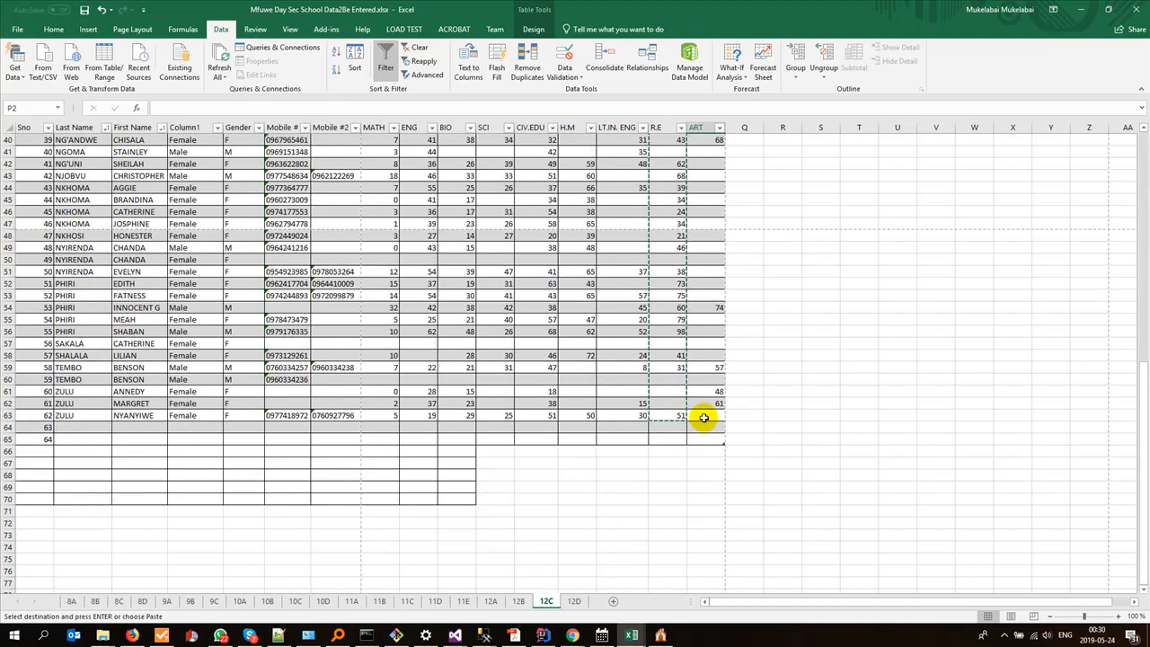
pyautogui.keyDown('shift'); pyautogui.click(703, 416); pyautogui.keyUp('shift')
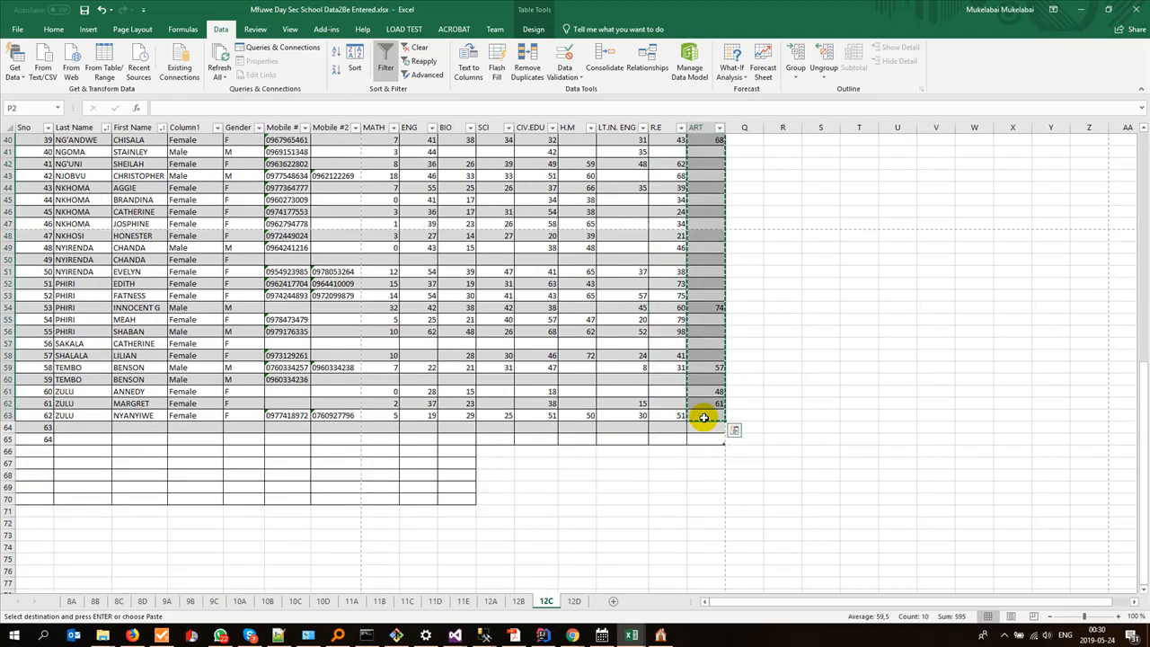
# - Switch to results12C.xlsx, paste the ART scores into the Score column from E506 for SubjectID 13, and save the workbook
pyautogui.hotkey('alt', 'Tab')
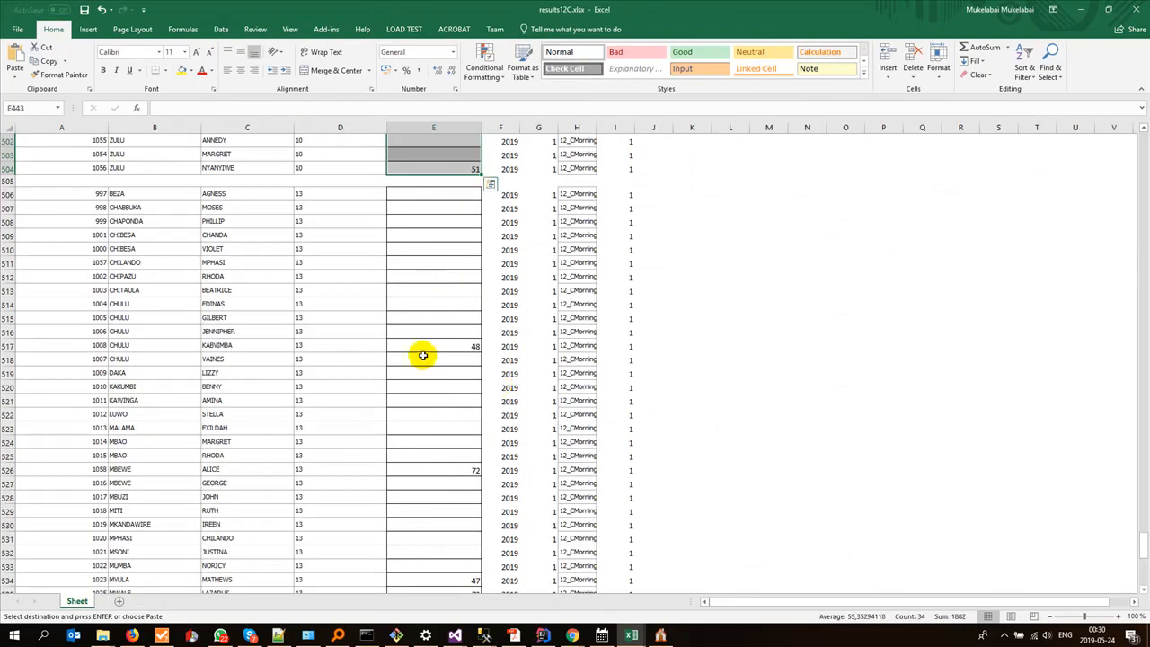
pyautogui.click(430, 195)
pyautogui.hotkey('ctrl', 'v')
pyautogui.scroll(-17, 465, 396)
pyautogui.scroll(3, 463, 407)
pyautogui.hotkey('ctrl', 's')
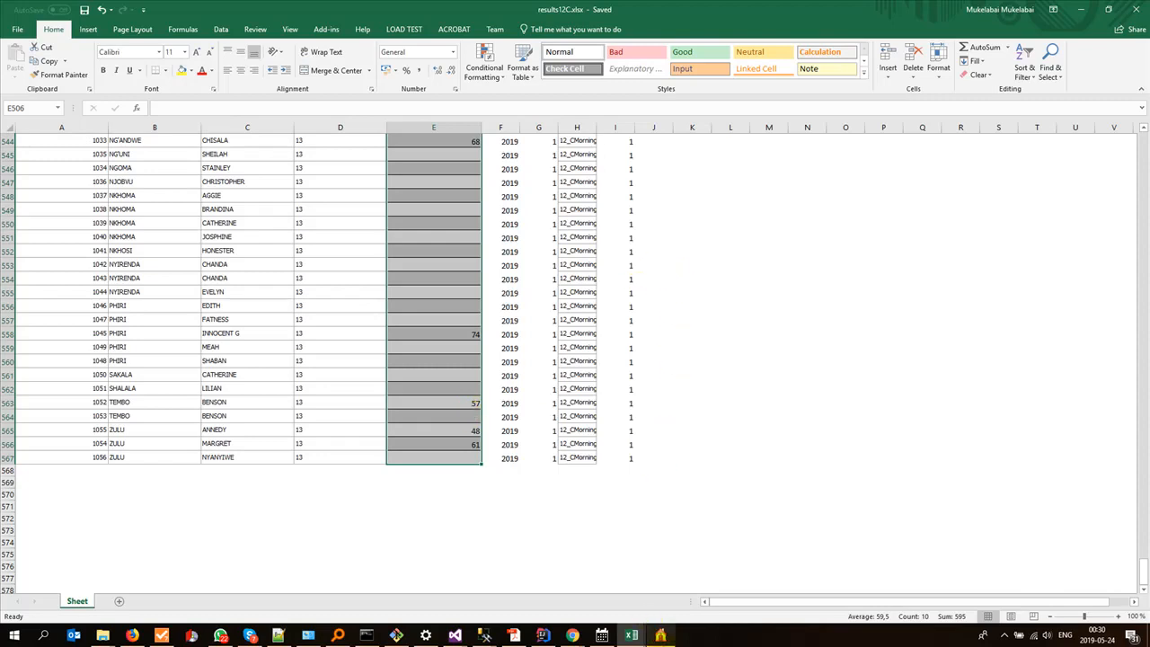
# - Switch to the Mfuwe Day Sec School Data2Be Entered workbook and review sheet 12C from its header row
pyautogui.click(662, 636)
pyautogui.click(662, 636)
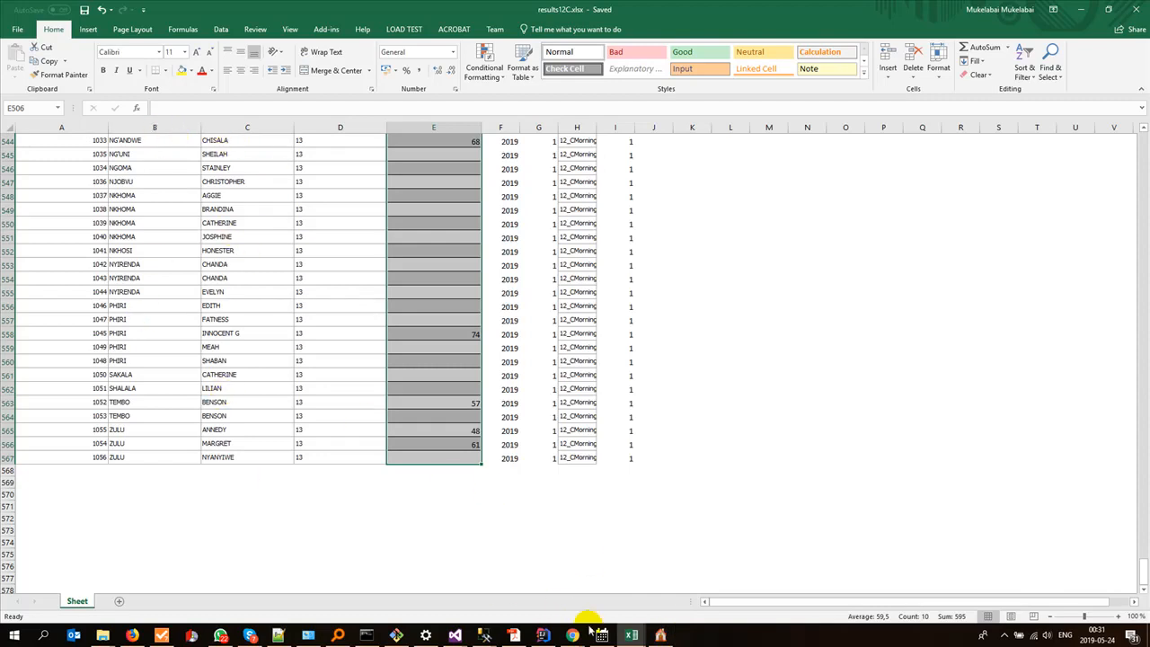
pyautogui.moveTo(628, 638)
pyautogui.click(402, 566)
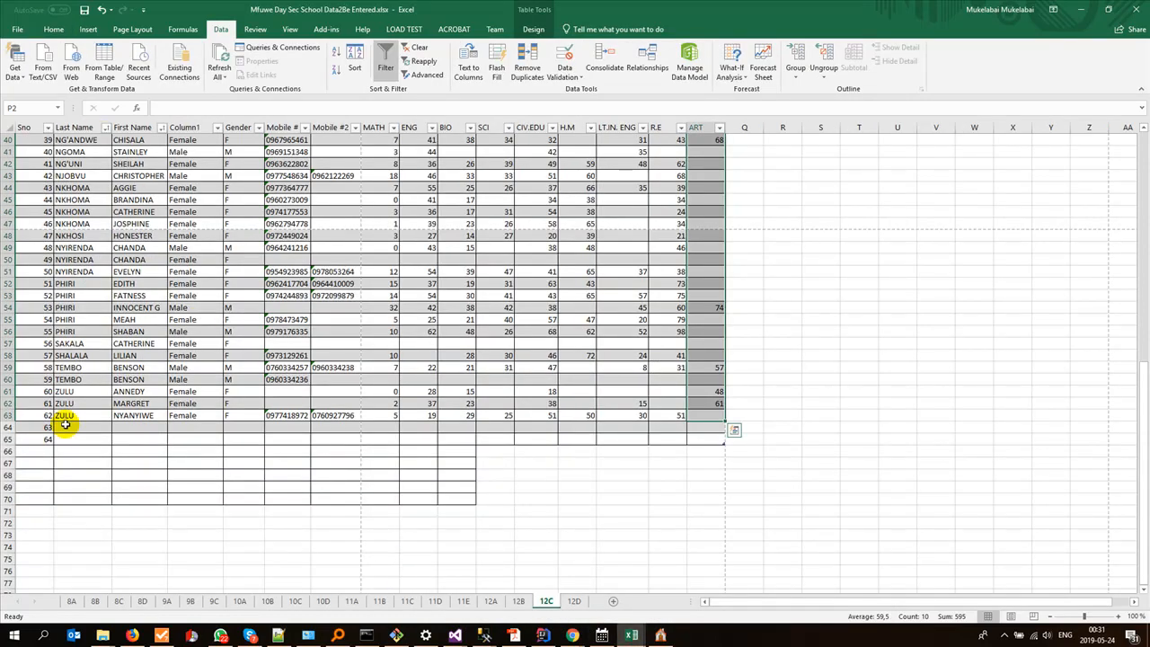
pyautogui.scroll(13, 65, 424)
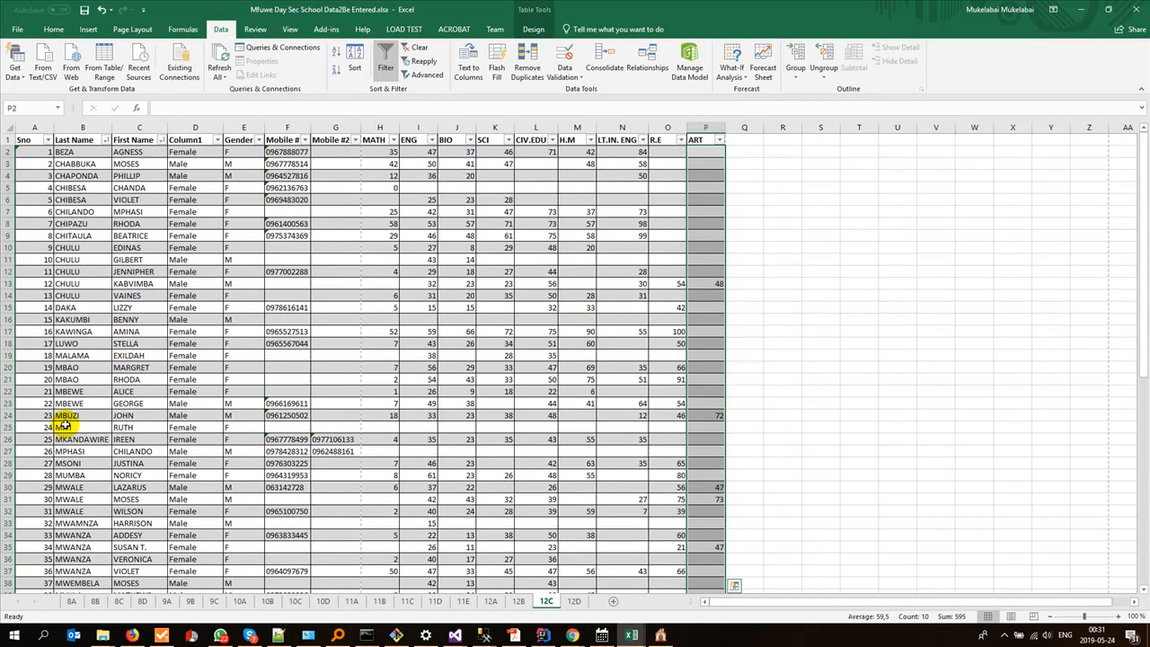
pyautogui.click(25, 141)
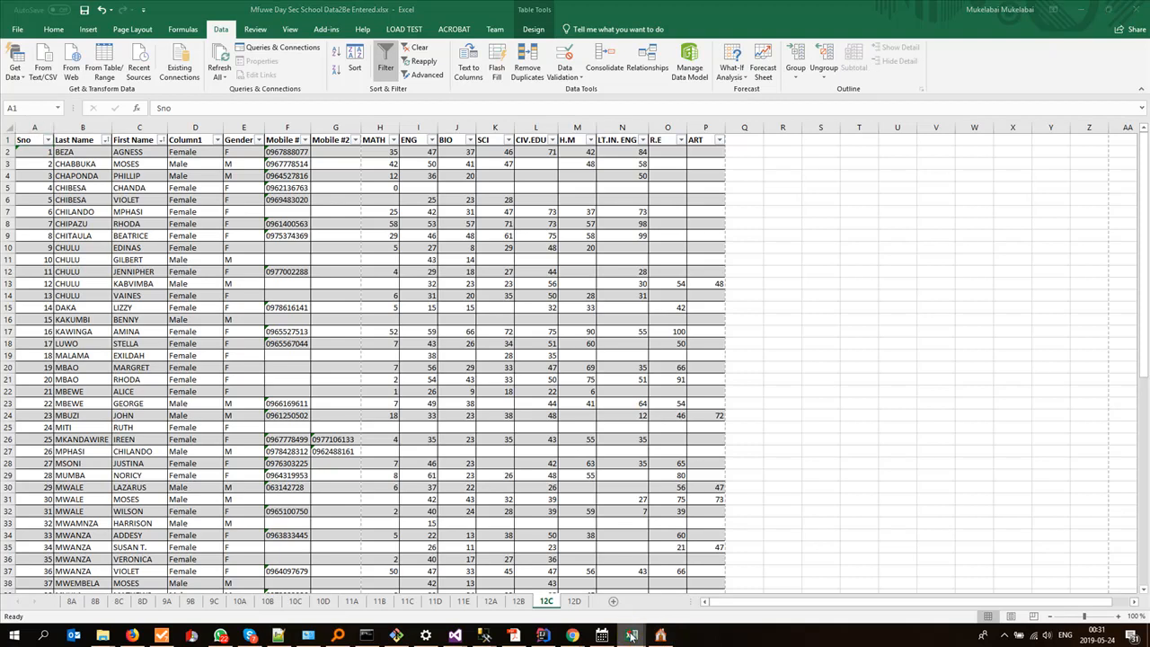
# - Switch to results12C.xlsx and delete the empty row 64 between the SubjectID 1 and SubjectID 3 blocks
pyautogui.moveTo(633, 636)
pyautogui.click(789, 586)
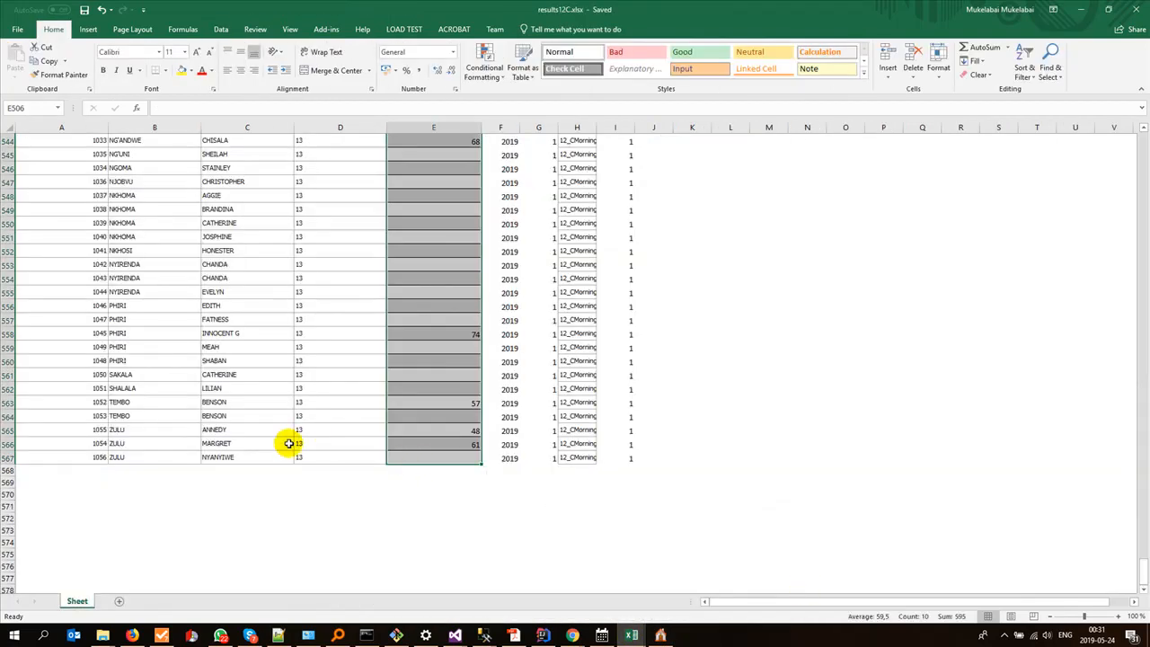
pyautogui.scroll(20, 288, 442)
pyautogui.scroll(20, 287, 442)
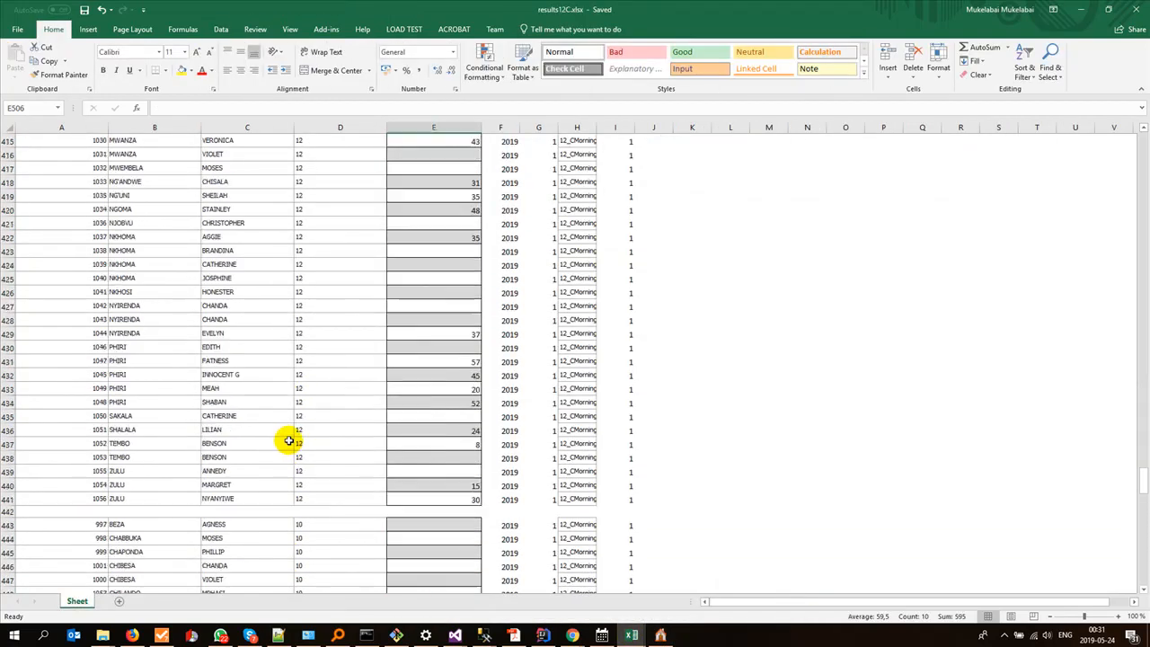
pyautogui.scroll(7, 288, 440)
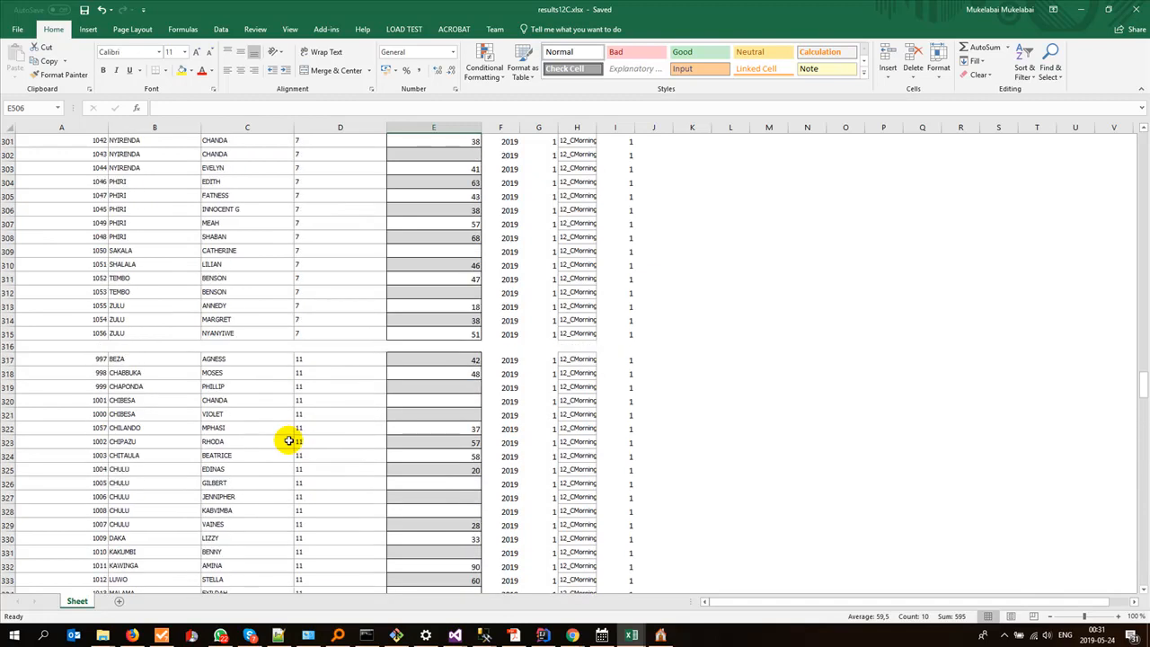
pyautogui.hotkey('ctrl', 'Home')
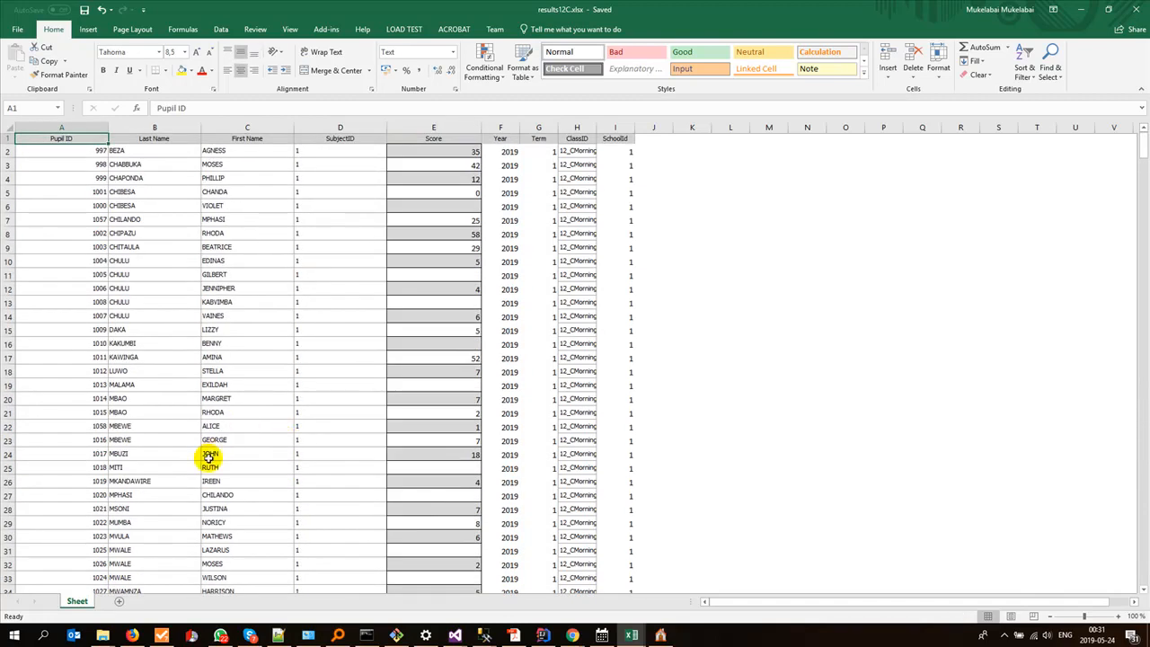
pyautogui.scroll(-16, 210, 453)
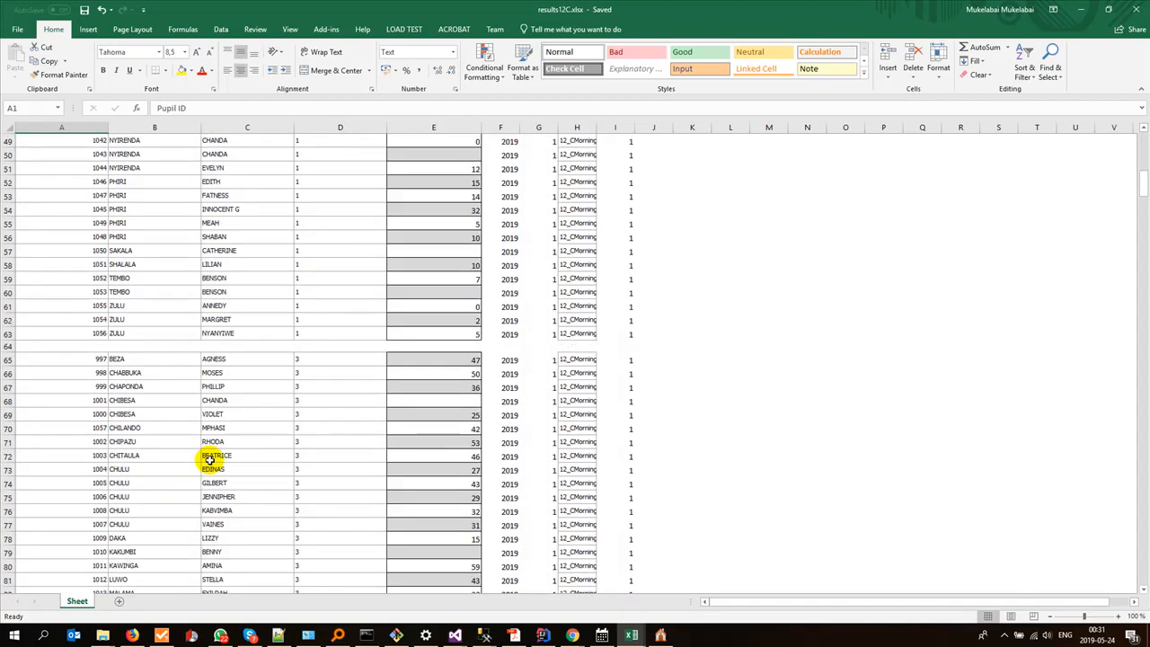
pyautogui.rightClick(7, 344)
pyautogui.click(43, 441)
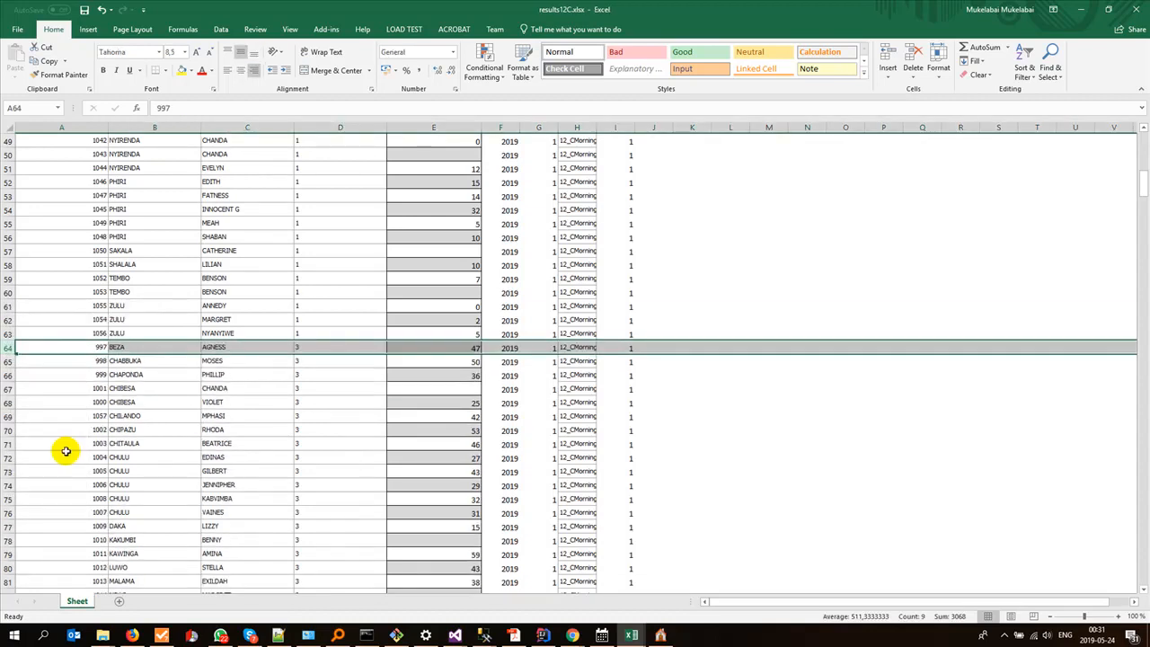
# - Delete the empty row 126 between the SubjectID 3 and SubjectID 5 blocks
pyautogui.scroll(-20, 64, 450)
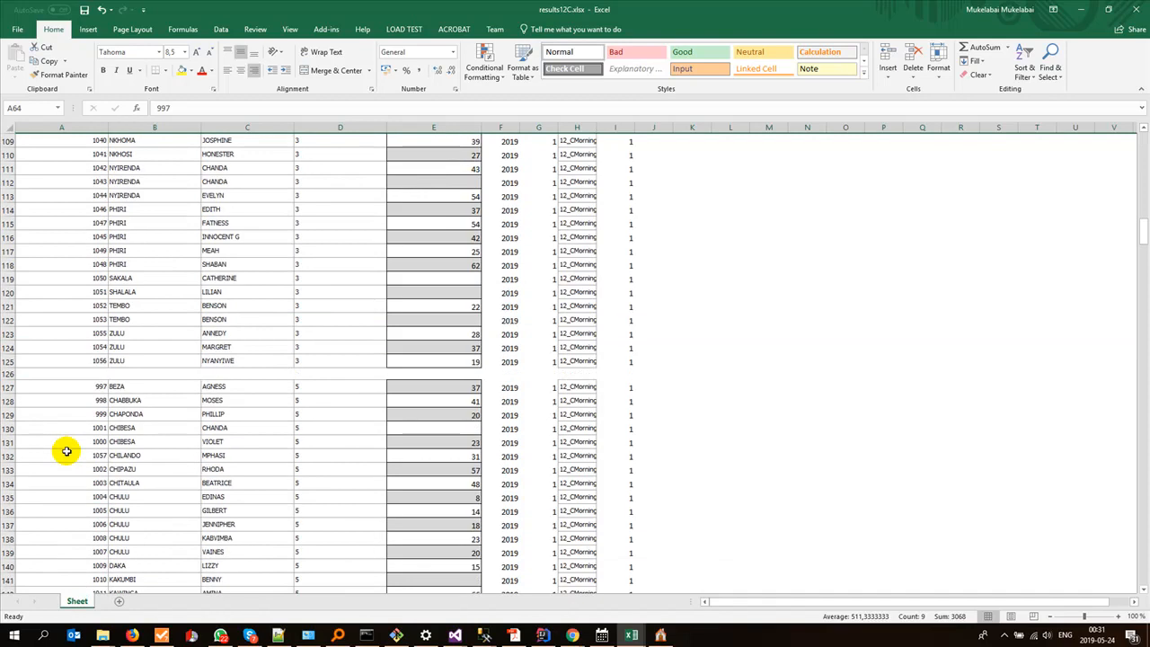
pyautogui.rightClick(7, 374)
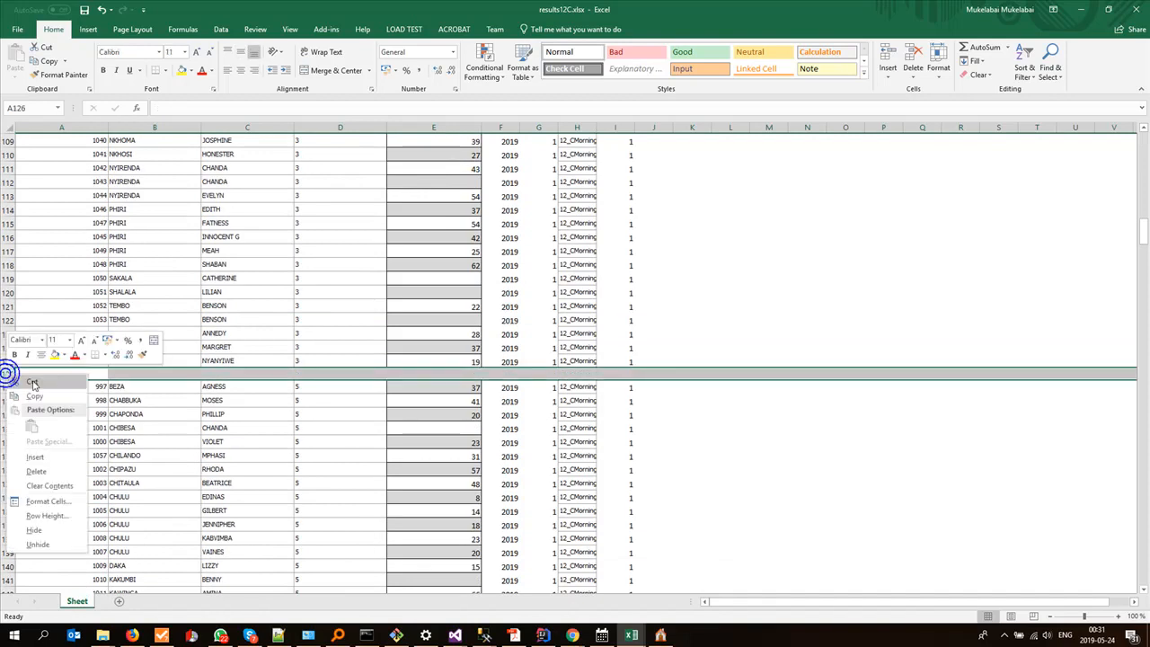
pyautogui.click(50, 470)
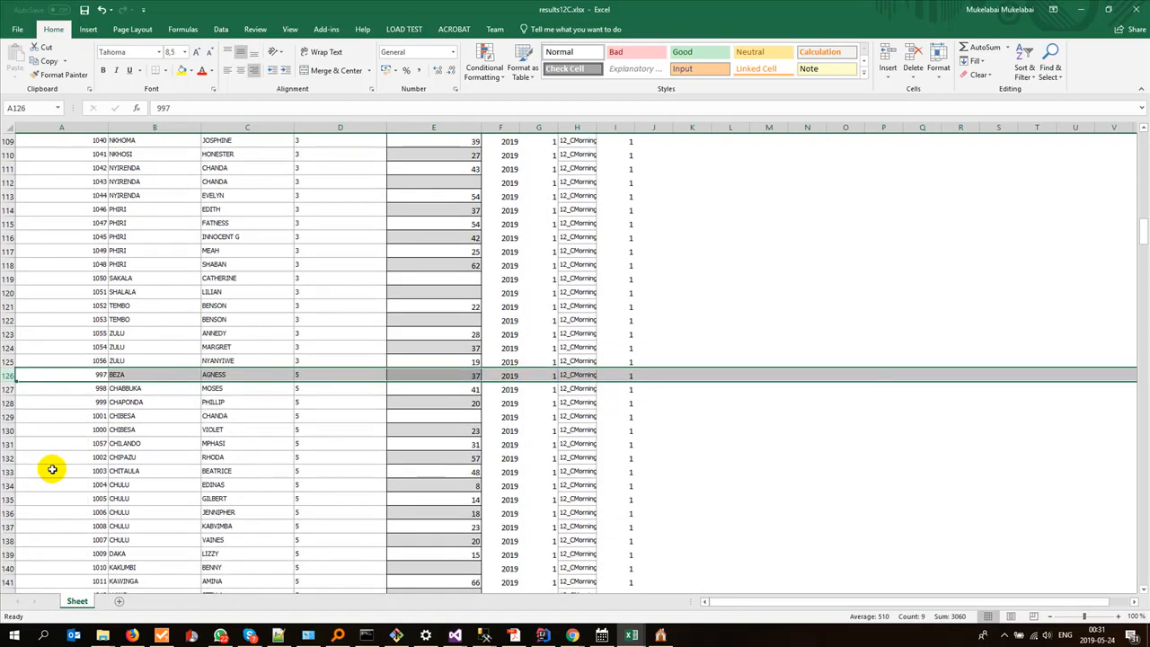
pyautogui.click(96, 418)
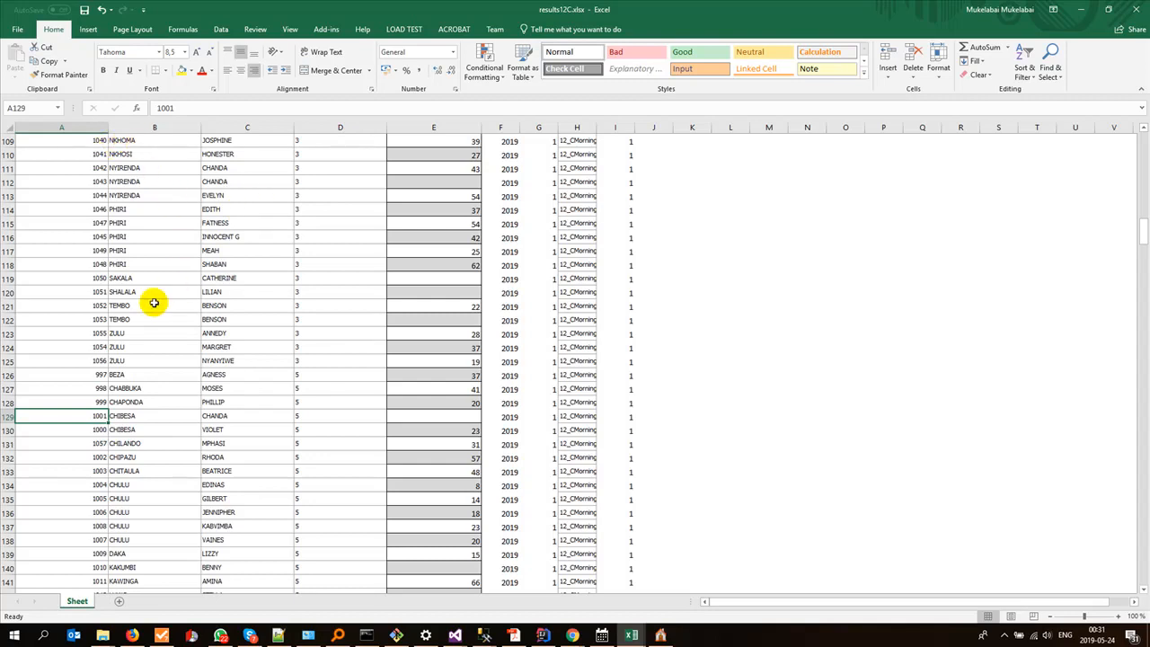
# - Delete the empty row 188 between the SubjectID 5 and SubjectID 6 blocks
pyautogui.scroll(-12, 196, 474)
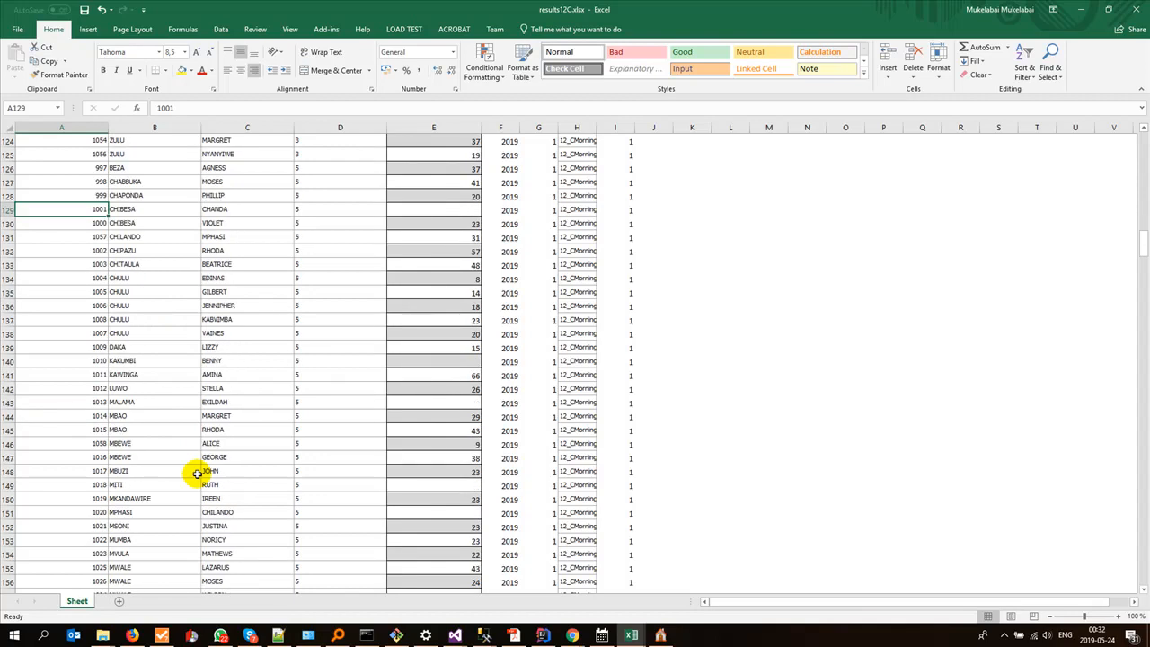
pyautogui.scroll(10, 196, 473)
pyautogui.scroll(-20, 196, 473)
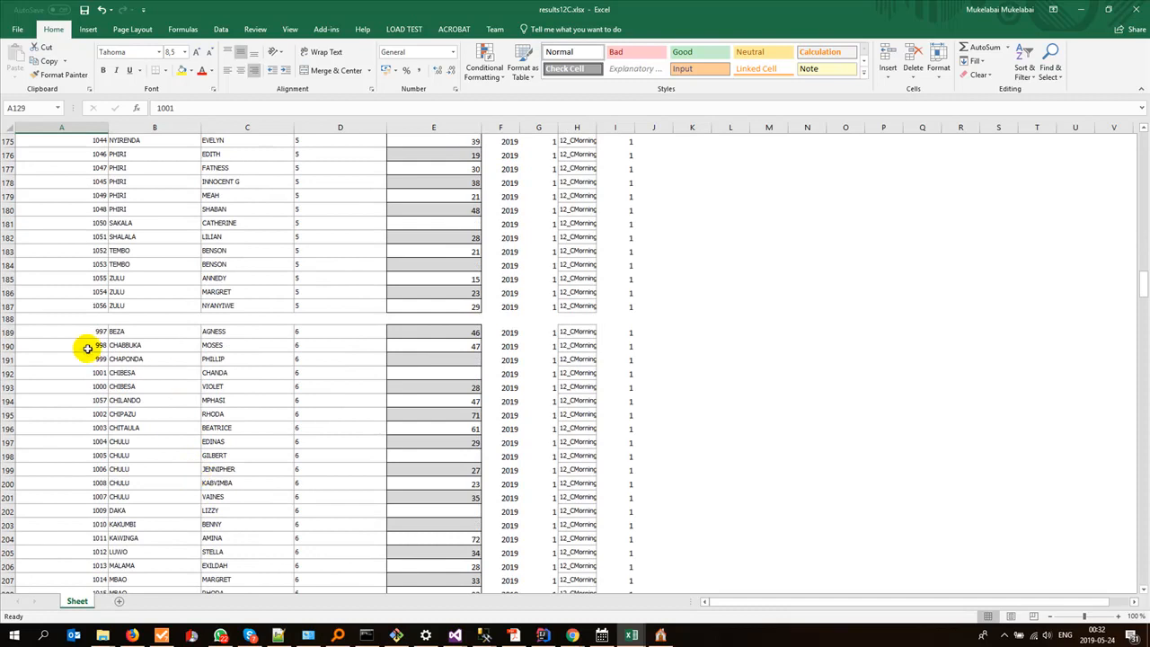
pyautogui.click(9, 318)
pyautogui.rightClick(9, 319)
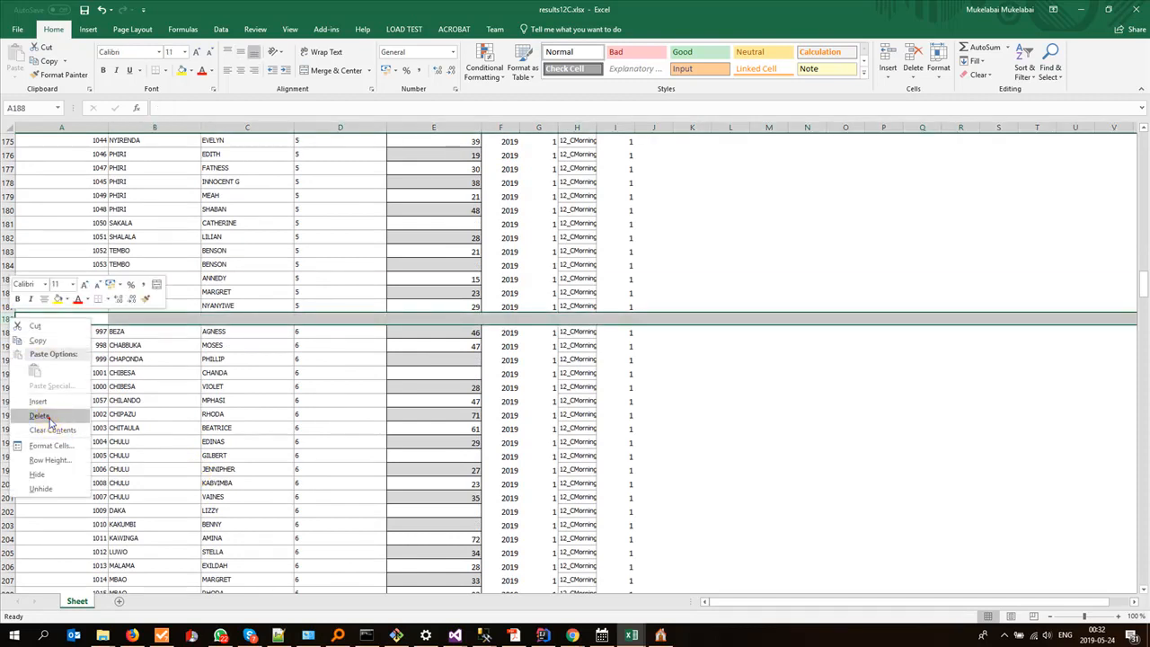
pyautogui.click(40, 415)
# - Delete the empty row 250 between the SubjectID 6 and SubjectID 7 blocks
pyautogui.scroll(-17, 120, 490)
pyautogui.scroll(-7, 135, 471)
pyautogui.scroll(3, 116, 441)
pyautogui.rightClick(8, 304)
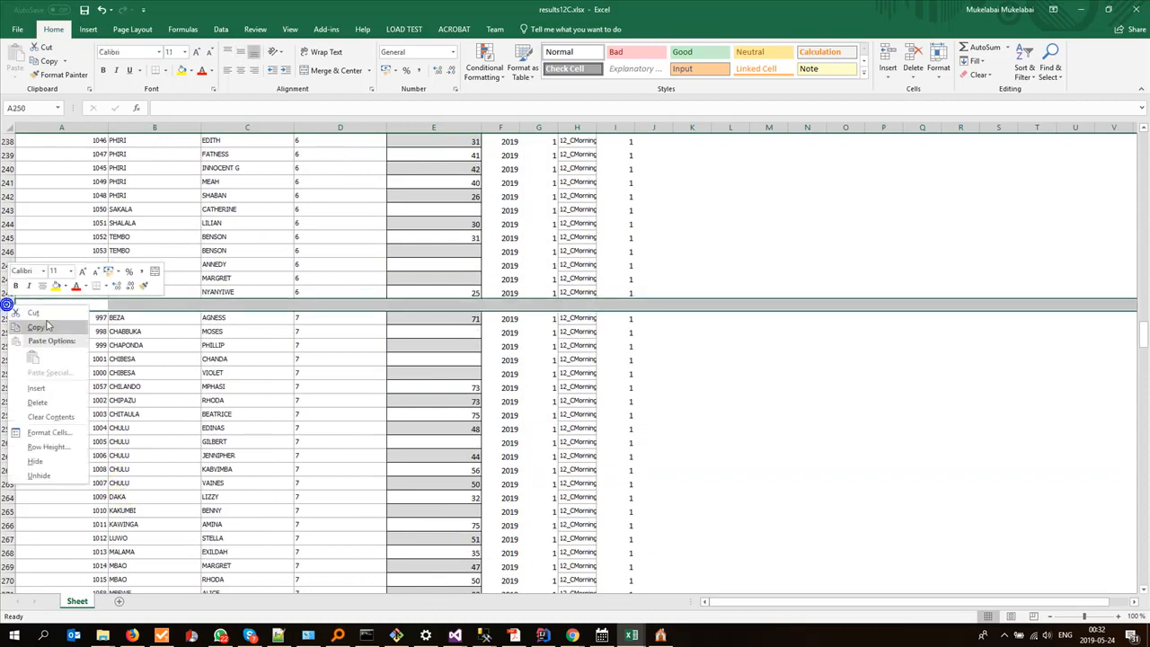
pyautogui.click(40, 400)
# - Delete the empty rows before the SubjectID 11 and SubjectID 12 blocks, row 312 and then row 374
pyautogui.scroll(-6, 131, 449)
pyautogui.scroll(-17, 131, 449)
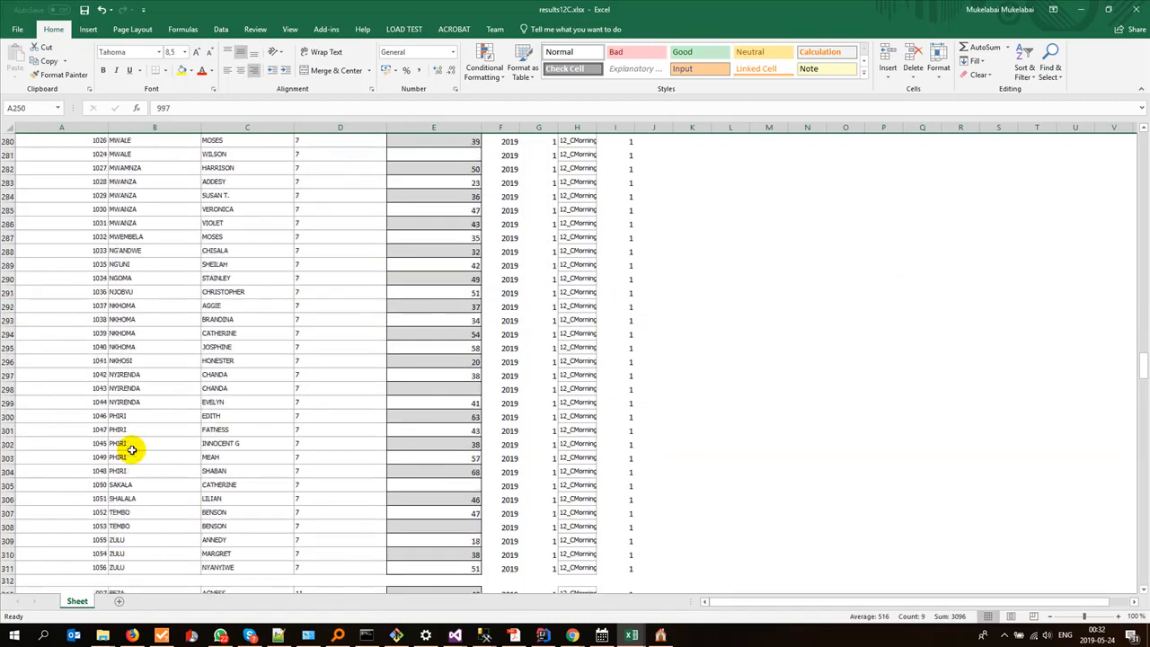
pyautogui.rightClick(7, 208)
pyautogui.click(40, 304)
pyautogui.scroll(-6, 124, 449)
pyautogui.scroll(-12, 124, 450)
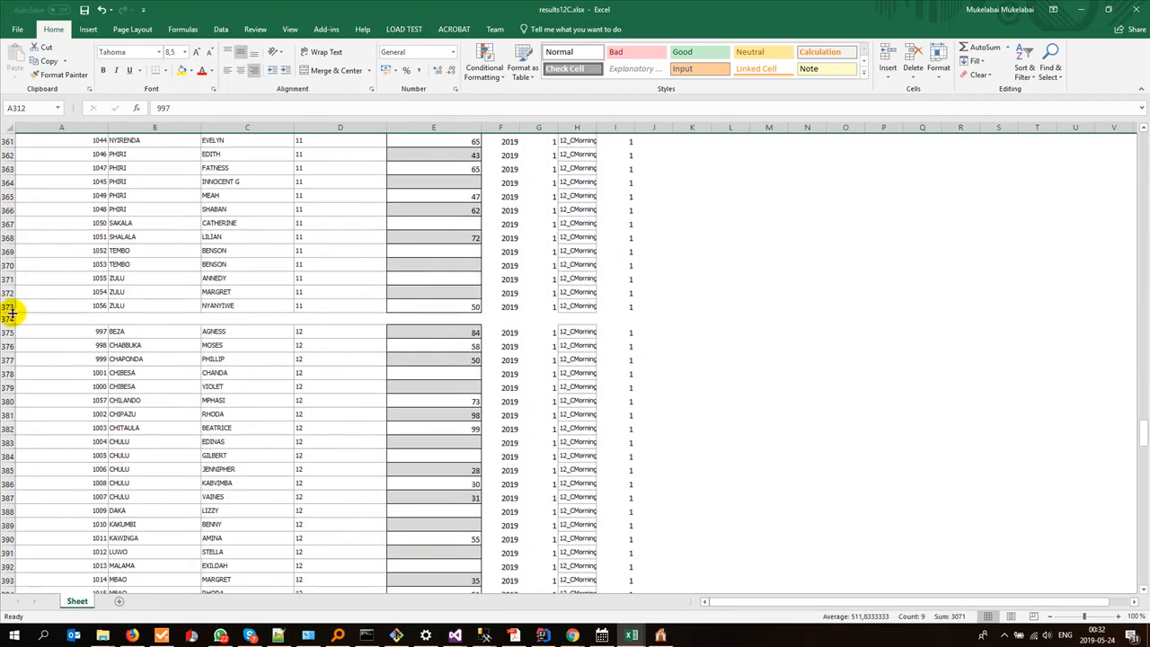
pyautogui.rightClick(8, 319)
pyautogui.click(39, 419)
# - Delete the empty rows before the SubjectID 10 and SubjectID 13 blocks, row 436 and then row 498
pyautogui.scroll(-20, 96, 455)
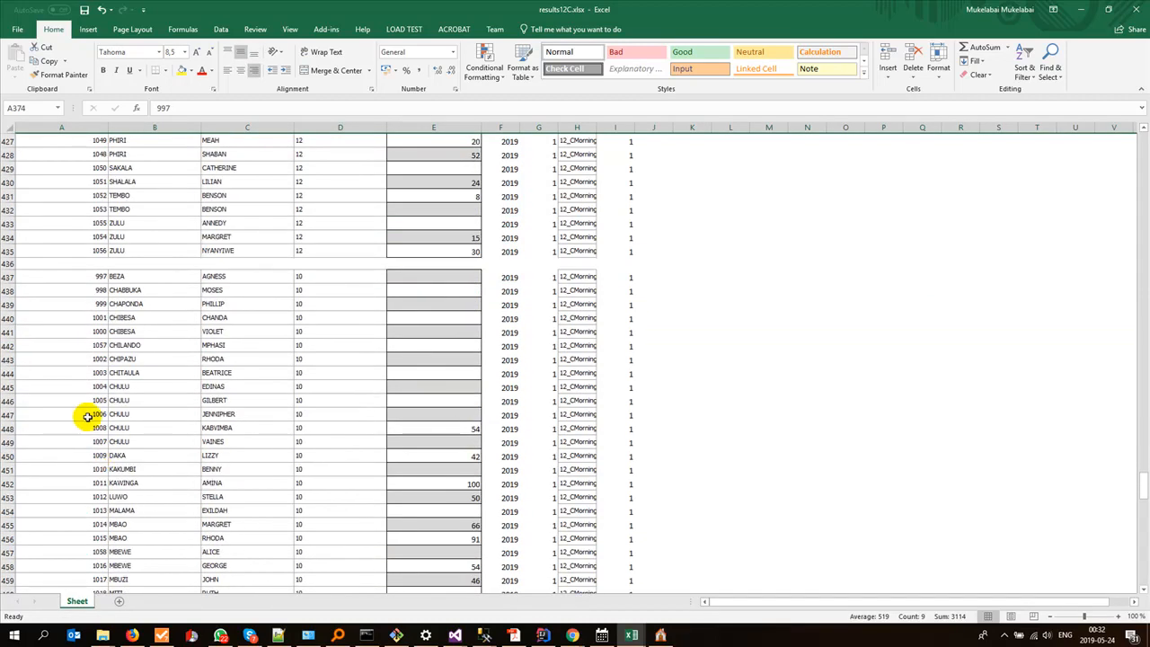
pyautogui.rightClick(7, 263)
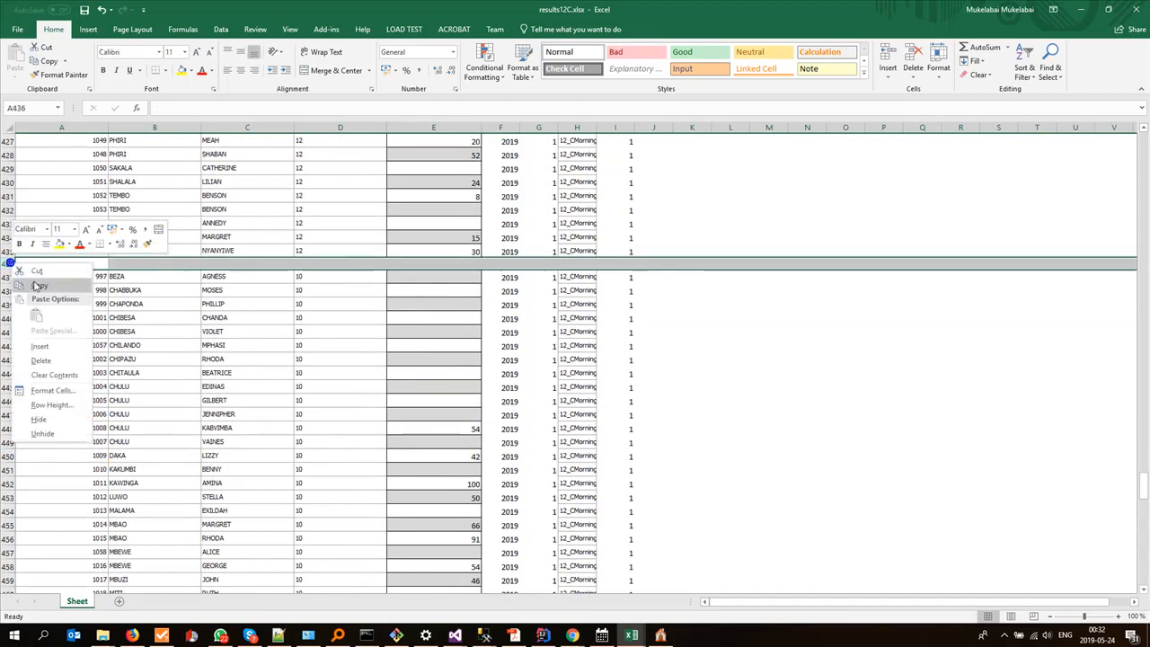
pyautogui.click(57, 361)
pyautogui.scroll(-19, 77, 460)
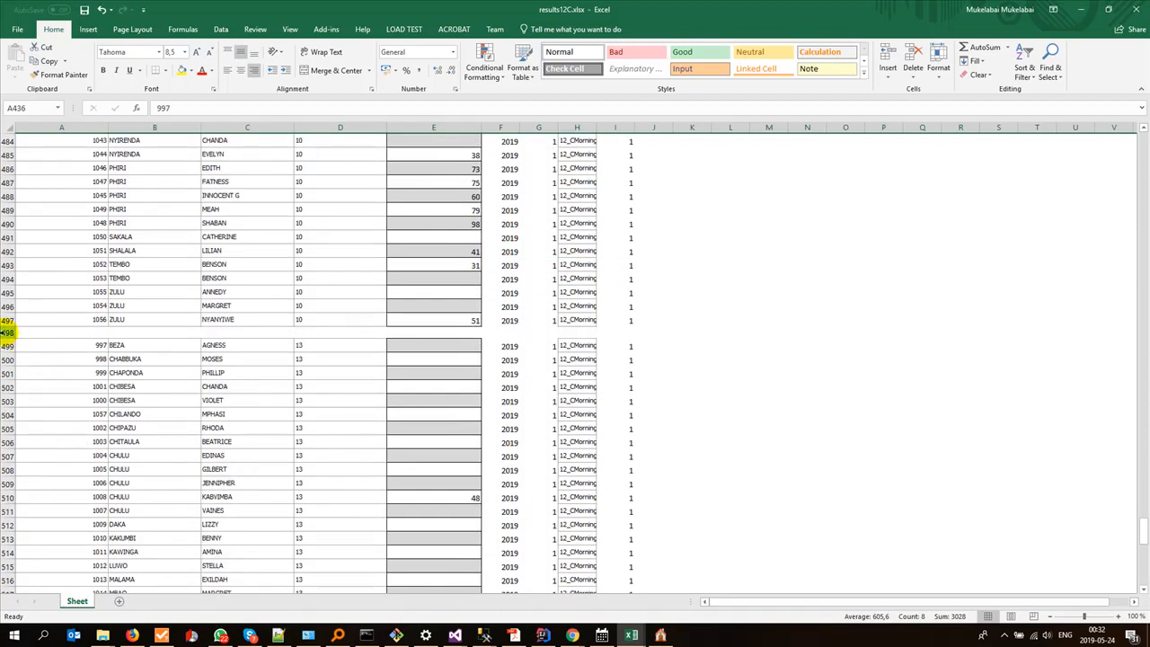
pyautogui.click(7, 332)
pyautogui.rightClick(7, 333)
pyautogui.click(51, 433)
# - Save results12C.xlsx and check the list for remaining blank rows from the last record back to the header
pyautogui.scroll(-18, 92, 471)
pyautogui.scroll(-3, 90, 473)
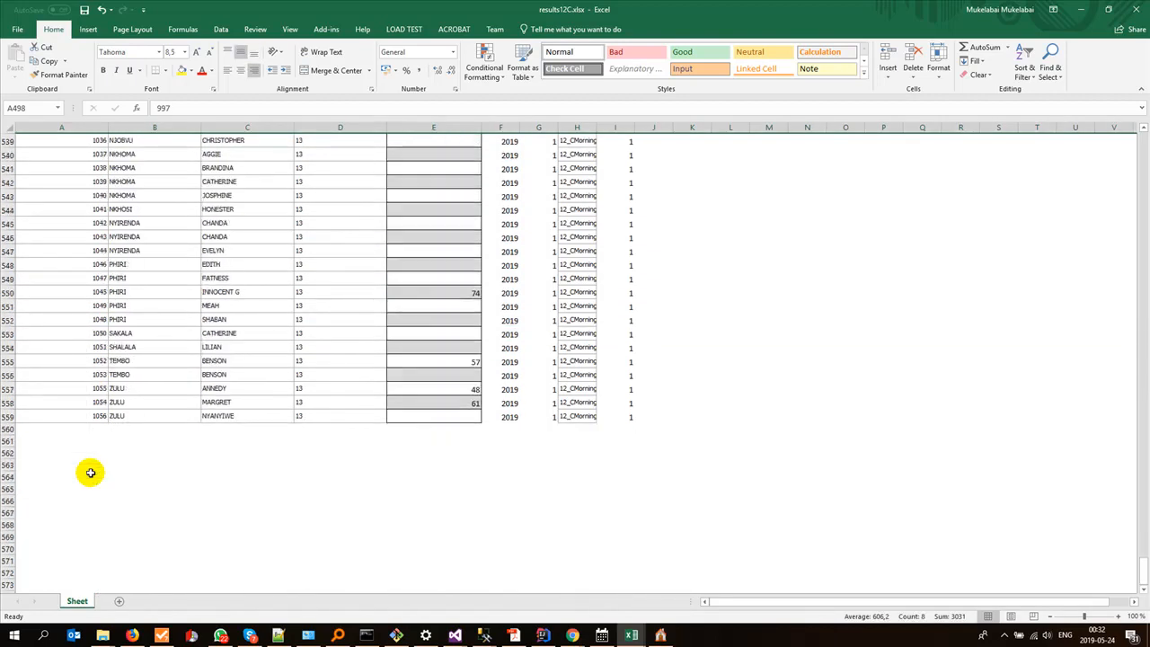
pyautogui.scroll(6, 90, 470)
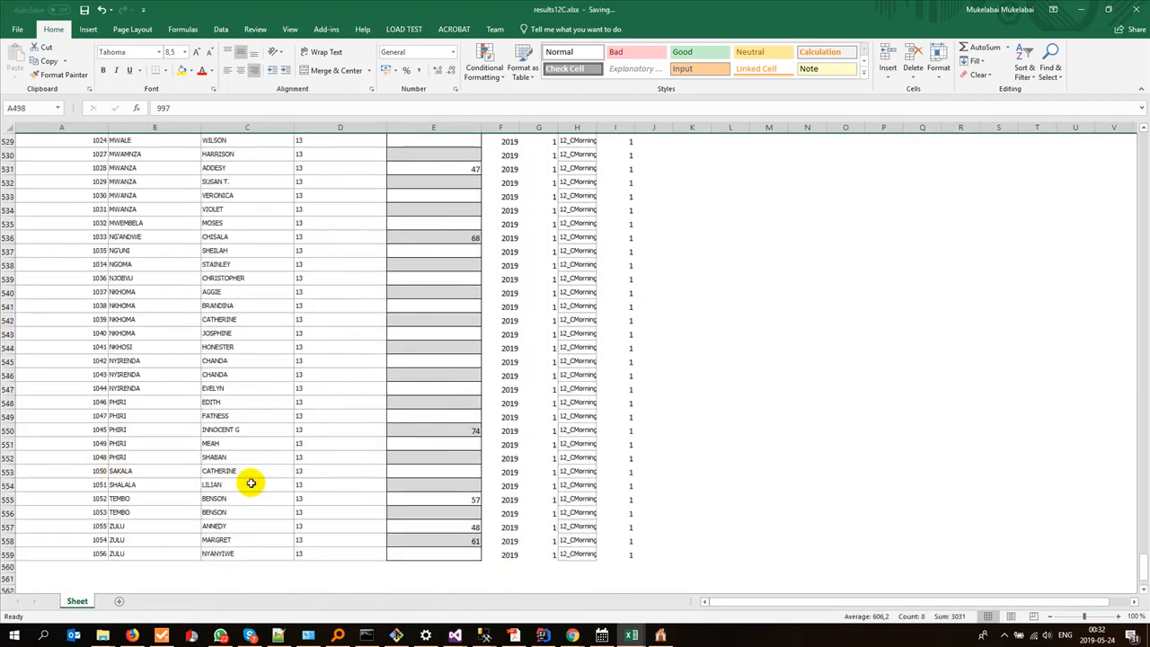
pyautogui.scroll(20, 243, 489)
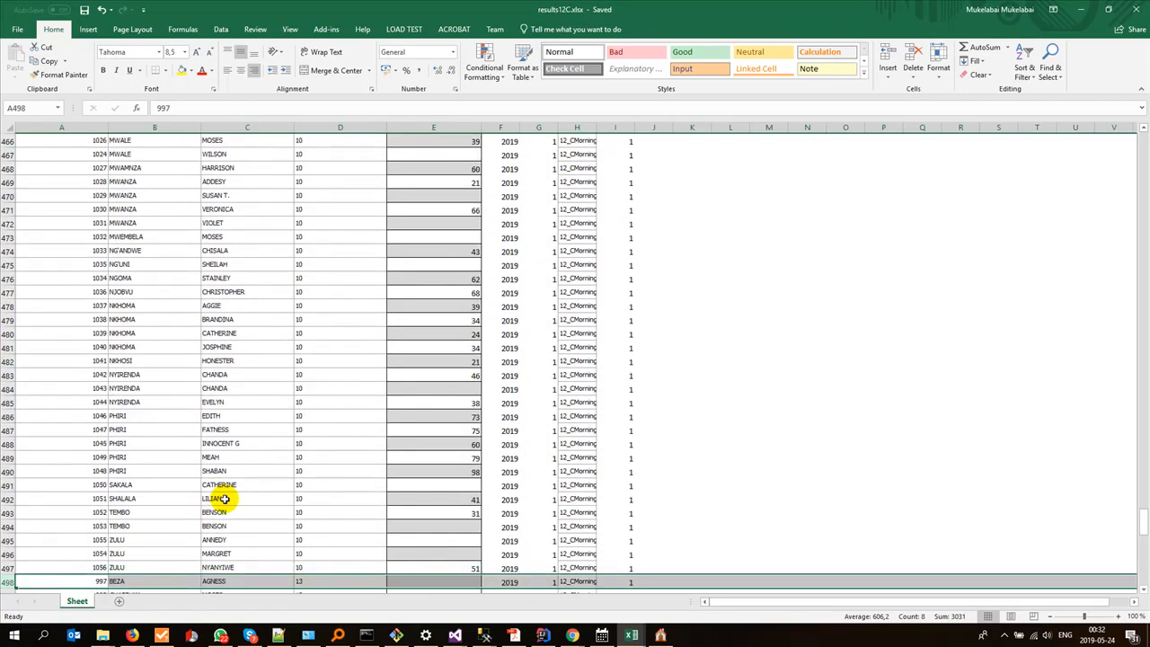
pyautogui.scroll(20, 225, 499)
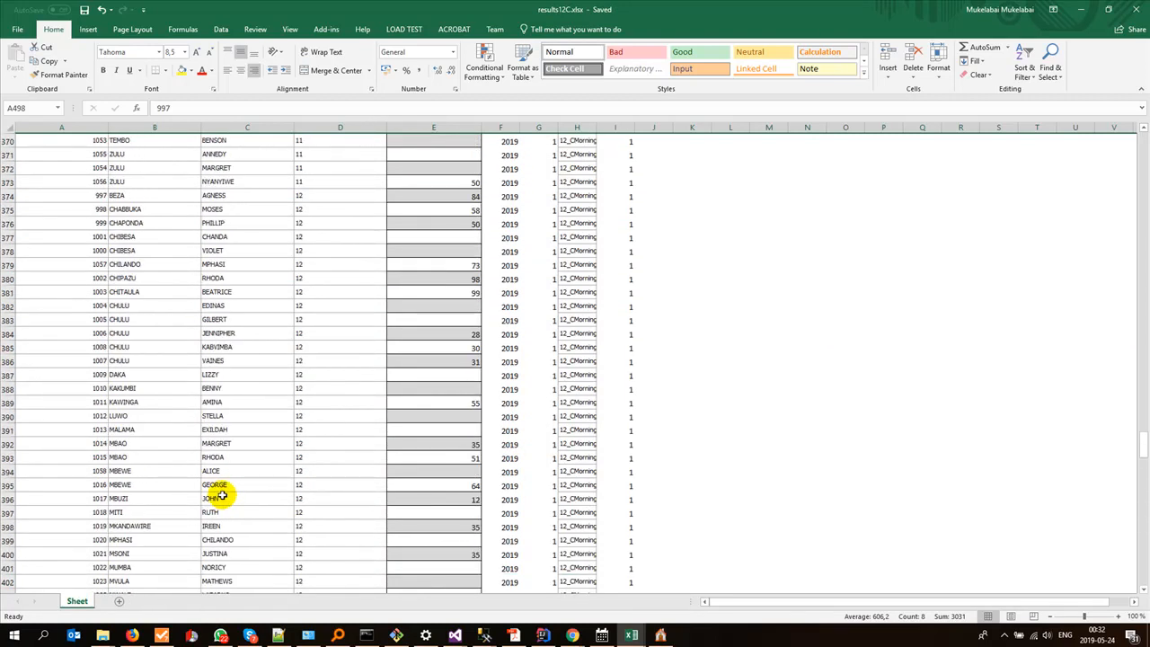
pyautogui.scroll(20, 223, 496)
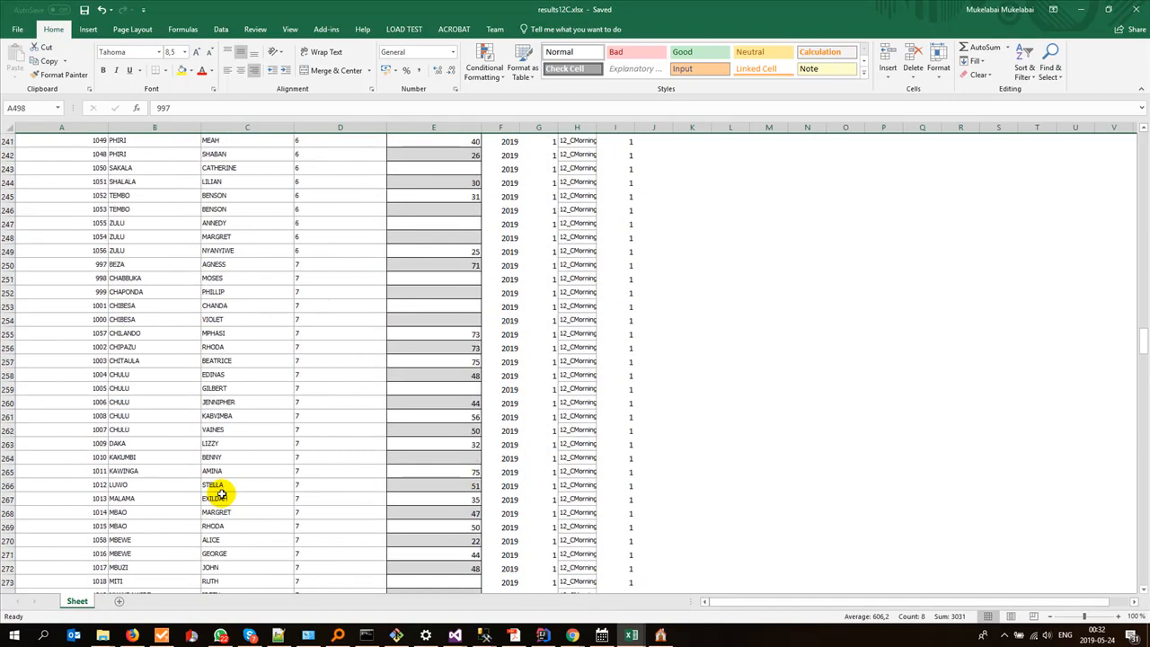
pyautogui.moveTo(1145, 350); pyautogui.dragTo(1130, 150)
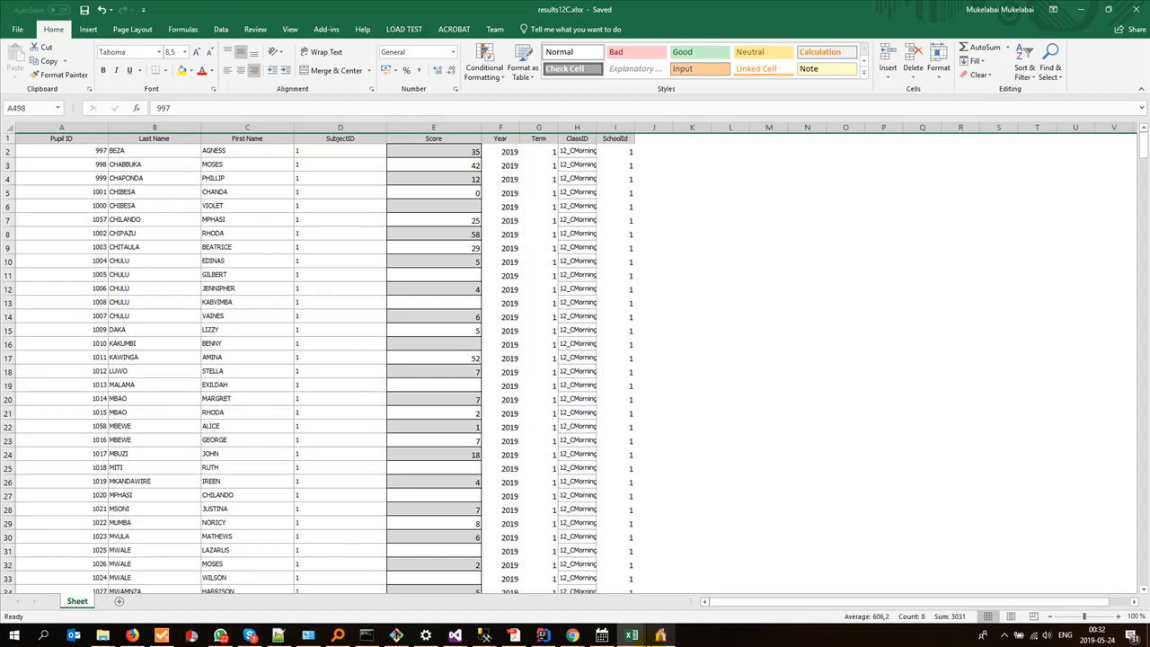
pyautogui.click(633, 635)
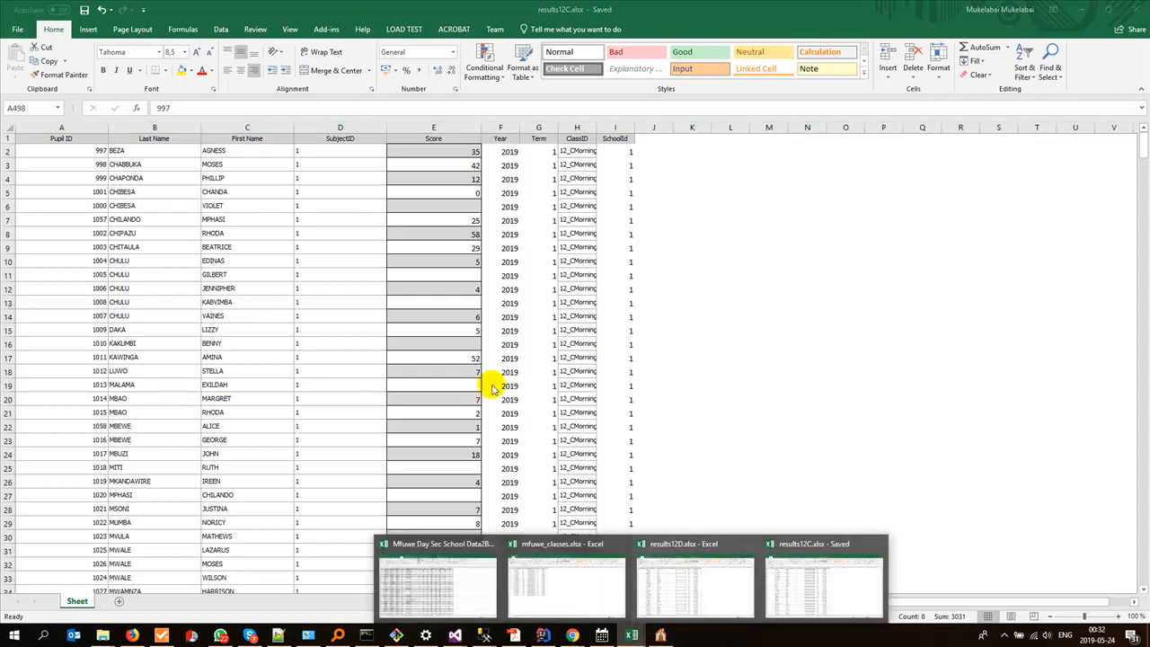
pyautogui.click(231, 345)
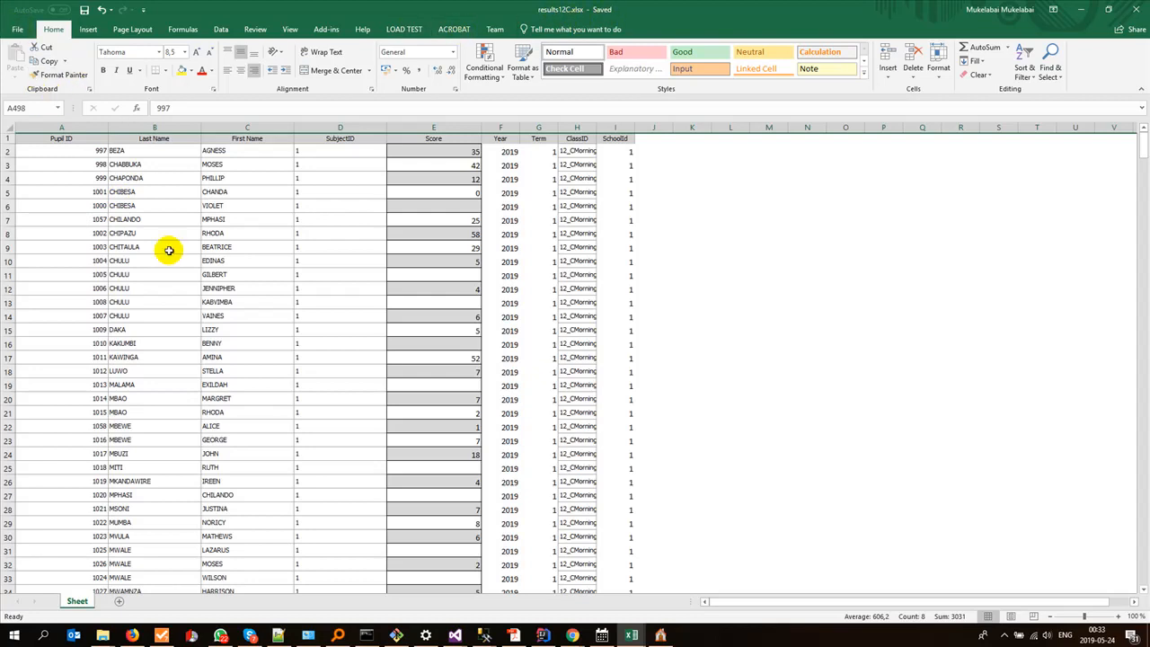
pyautogui.click(169, 219)
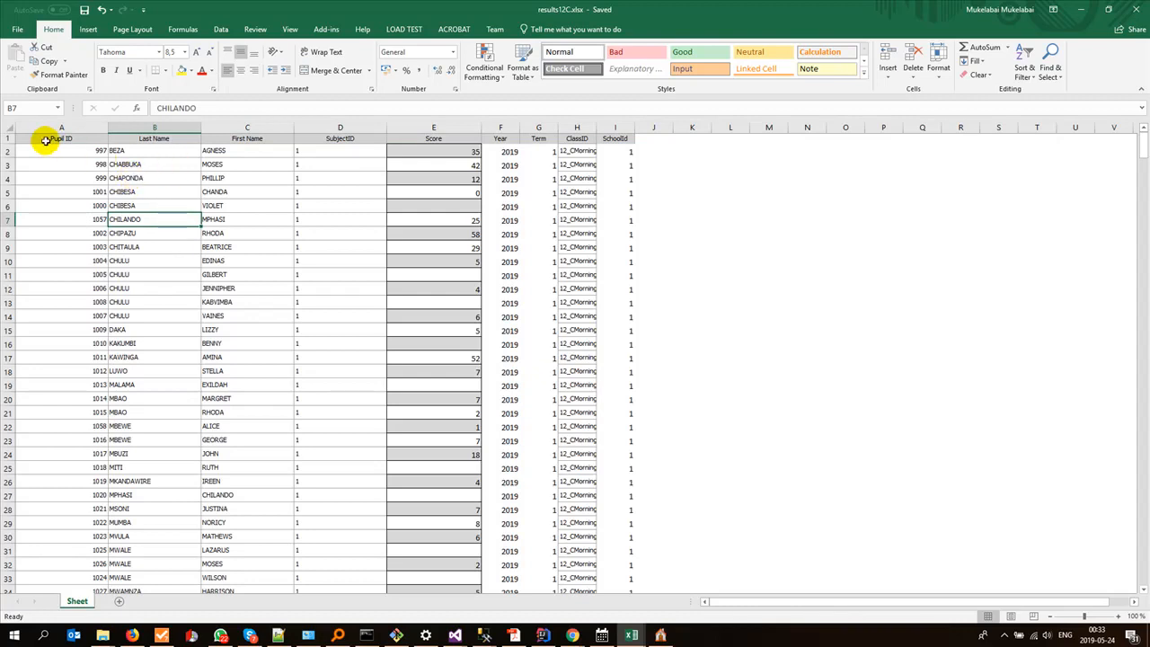
pyautogui.click(5, 139)
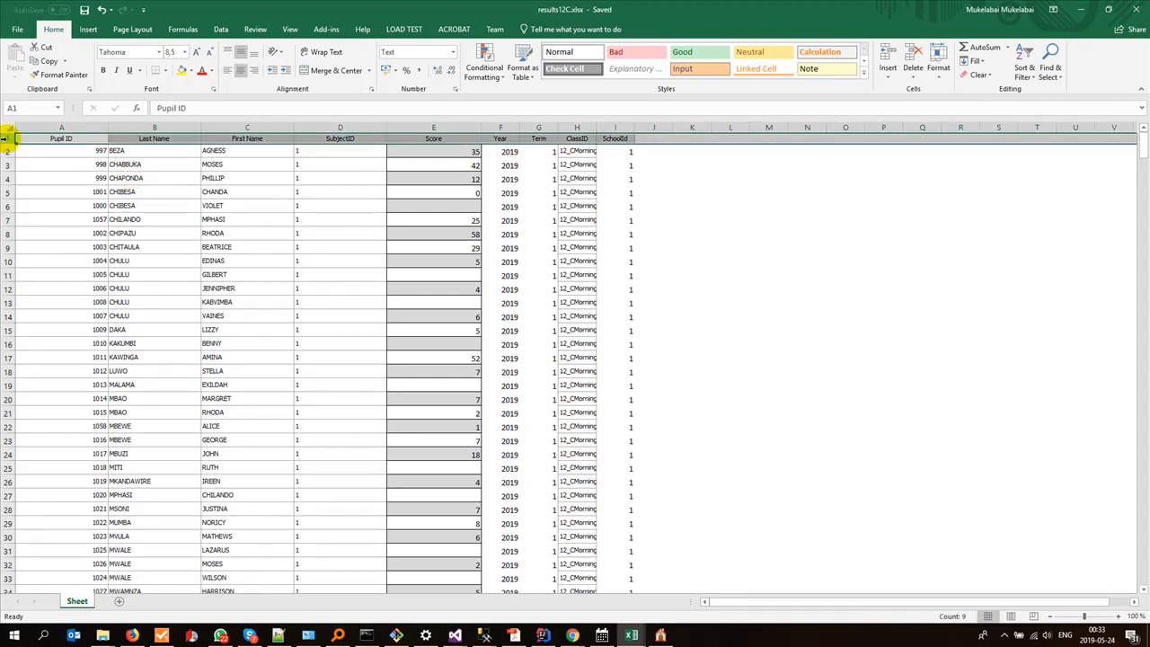
pyautogui.rightClick(6, 139)
pyautogui.click(326, 285)
# - Save a copy of the workbook in the mfuwe folder as results in CSV (Comma delimited) format, replacing the existing file
pyautogui.click(19, 30)
pyautogui.click(37, 148)
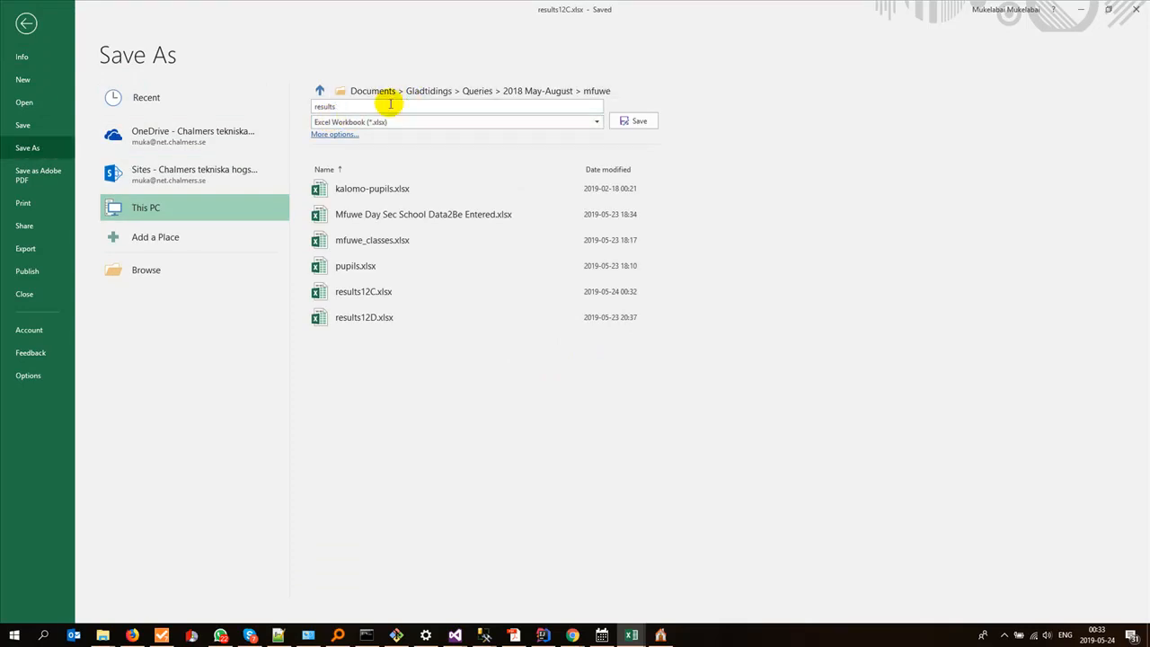
pyautogui.click(400, 121)
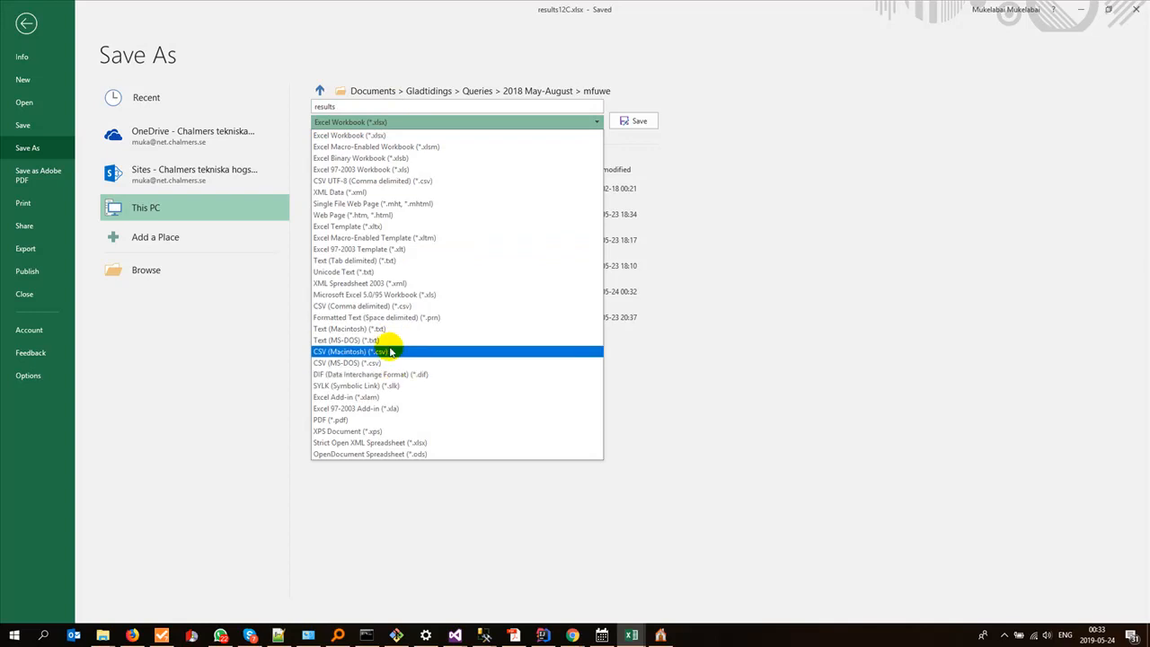
pyautogui.click(373, 307)
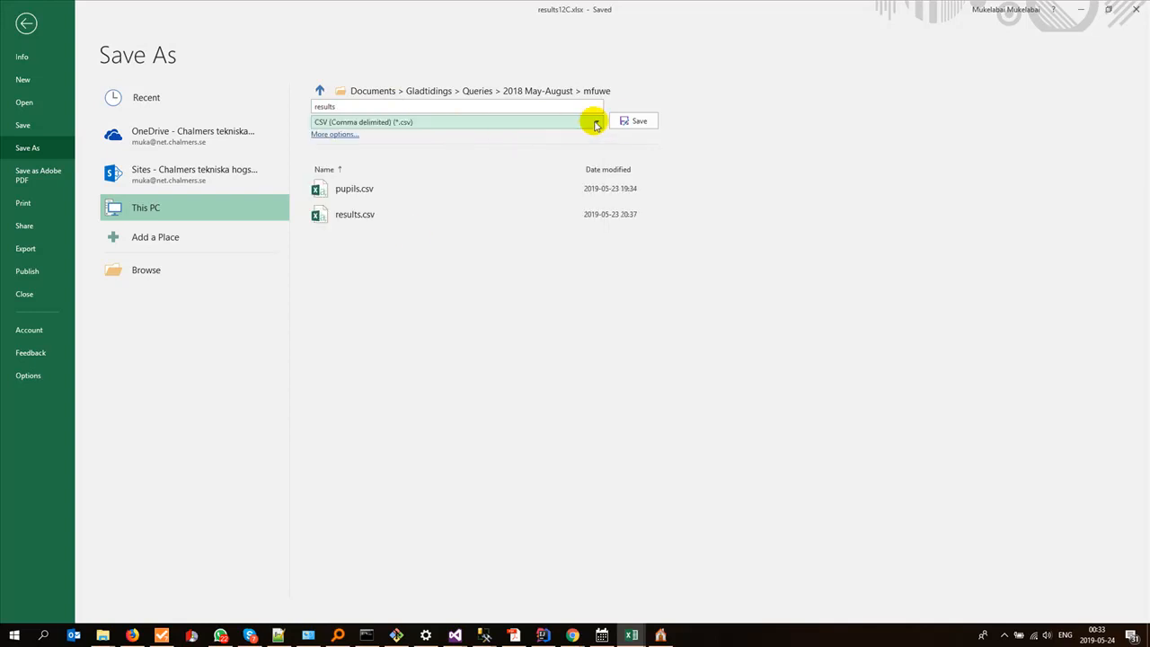
pyautogui.click(625, 123)
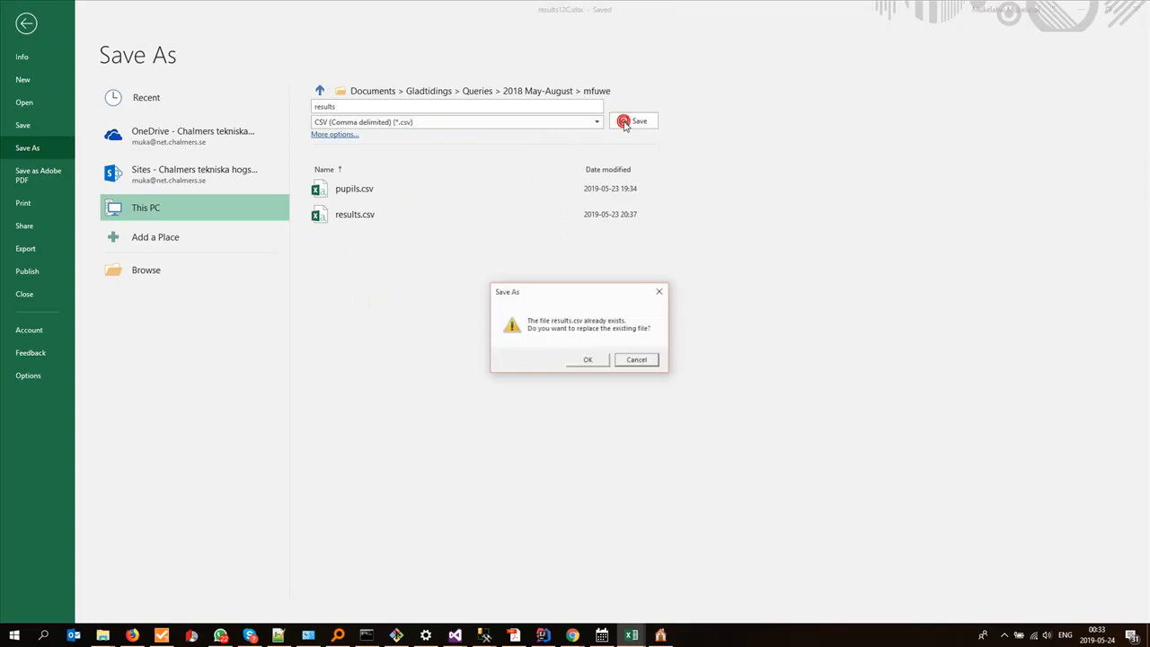
pyautogui.click(589, 359)
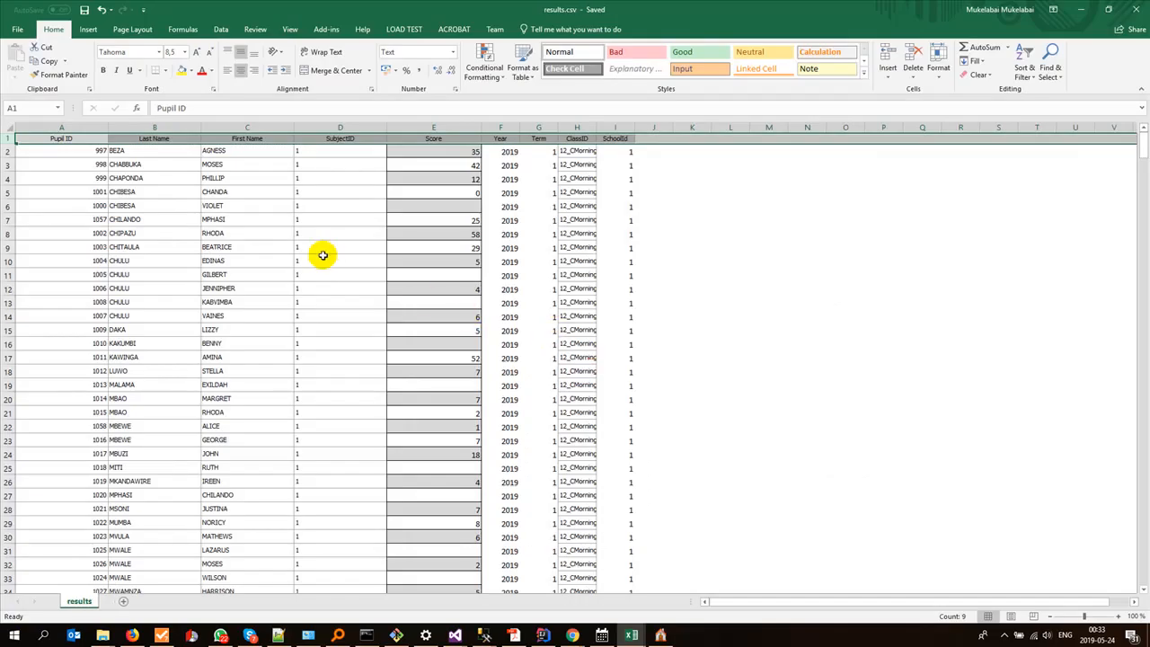
# - Delete the header row from results.csv so the data starts in row 1
pyautogui.click(137, 192)
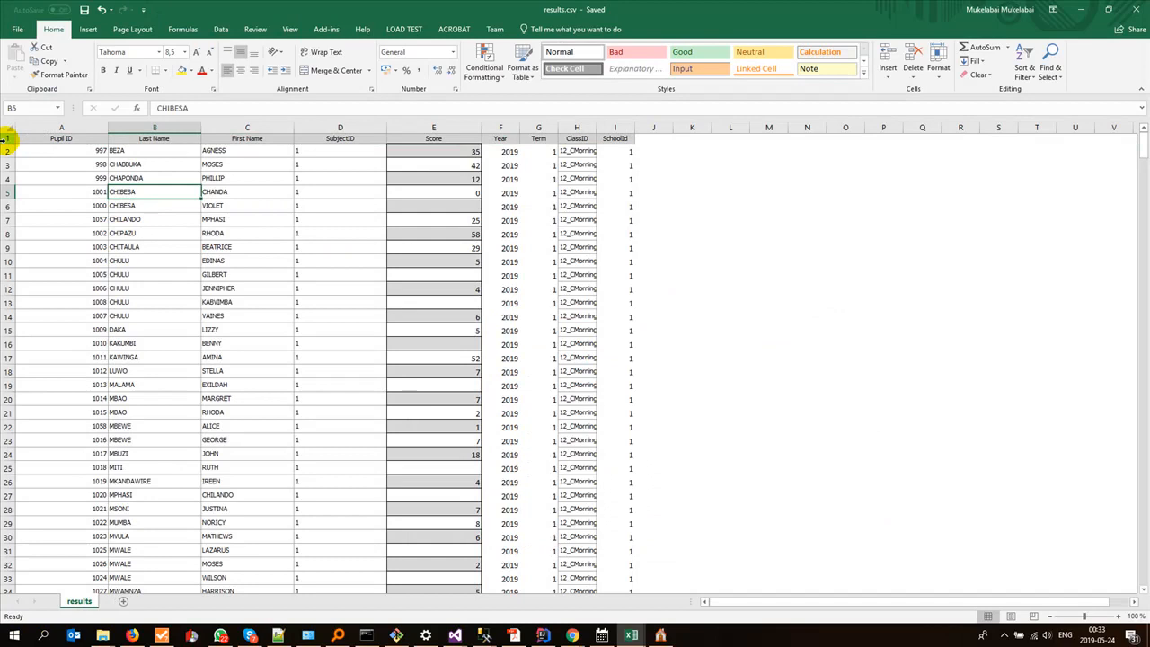
pyautogui.click(5, 140)
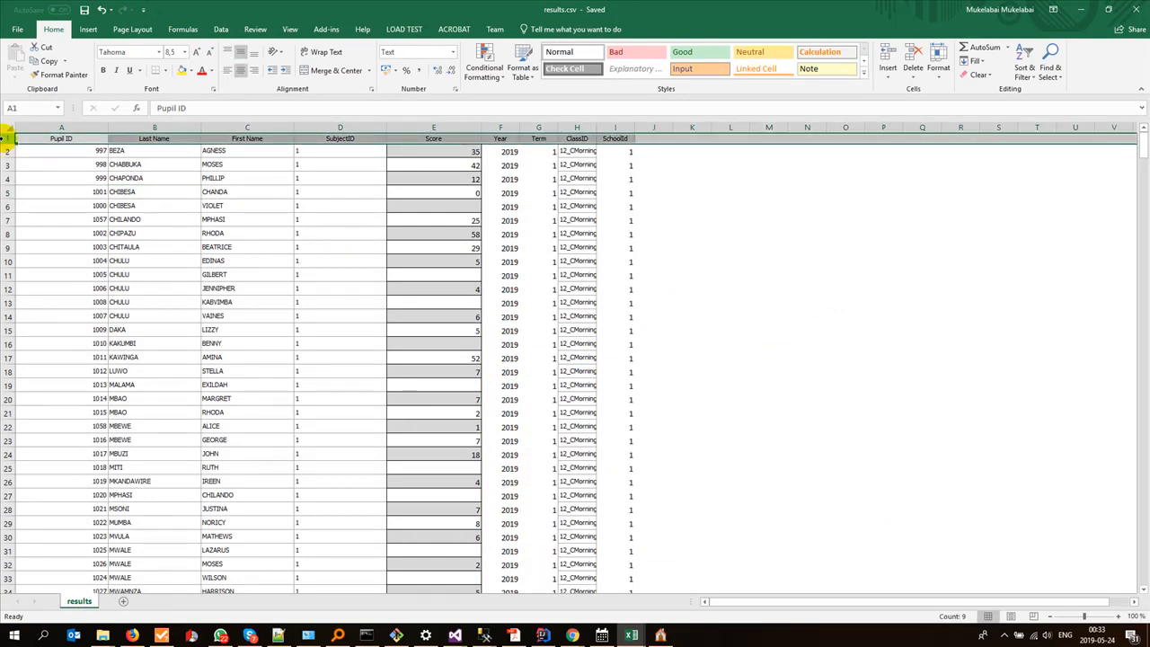
pyautogui.rightClick(6, 137)
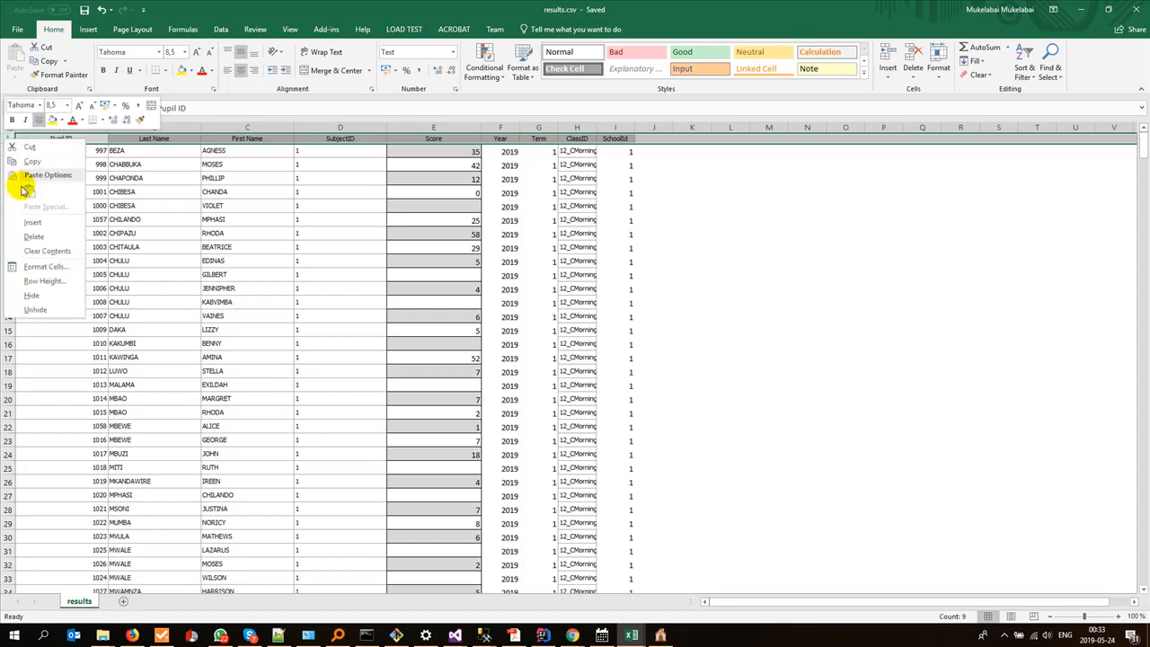
pyautogui.click(34, 237)
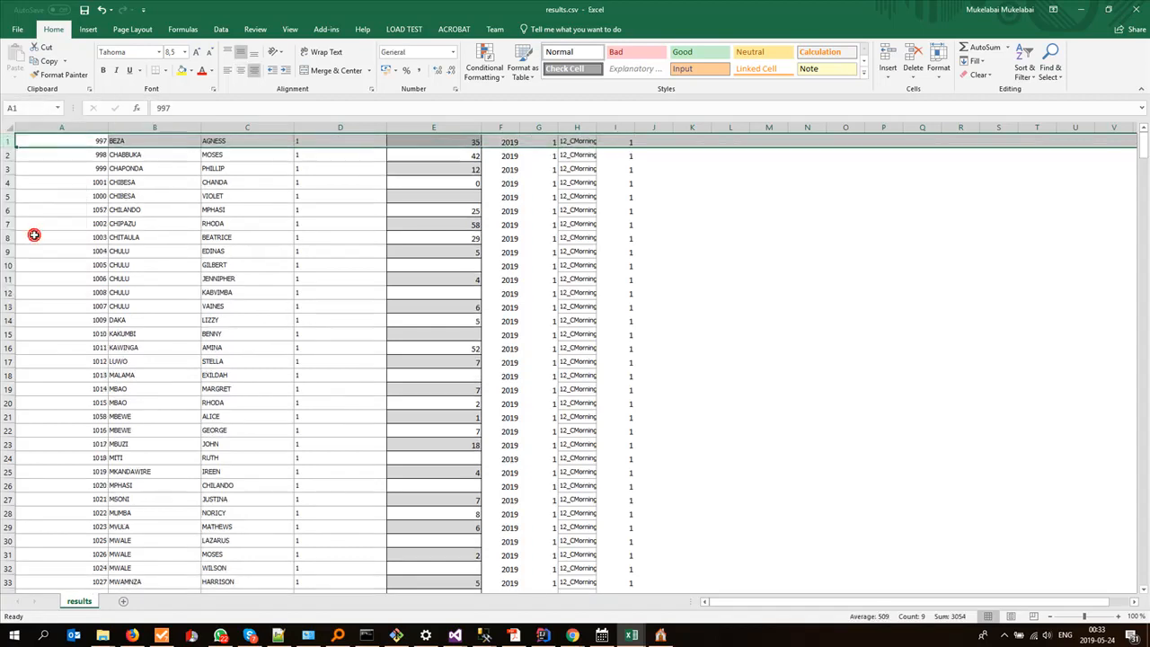
# - Review the columns required for the import one by one: A, D, E, F, G, H and I
pyautogui.click(188, 178)
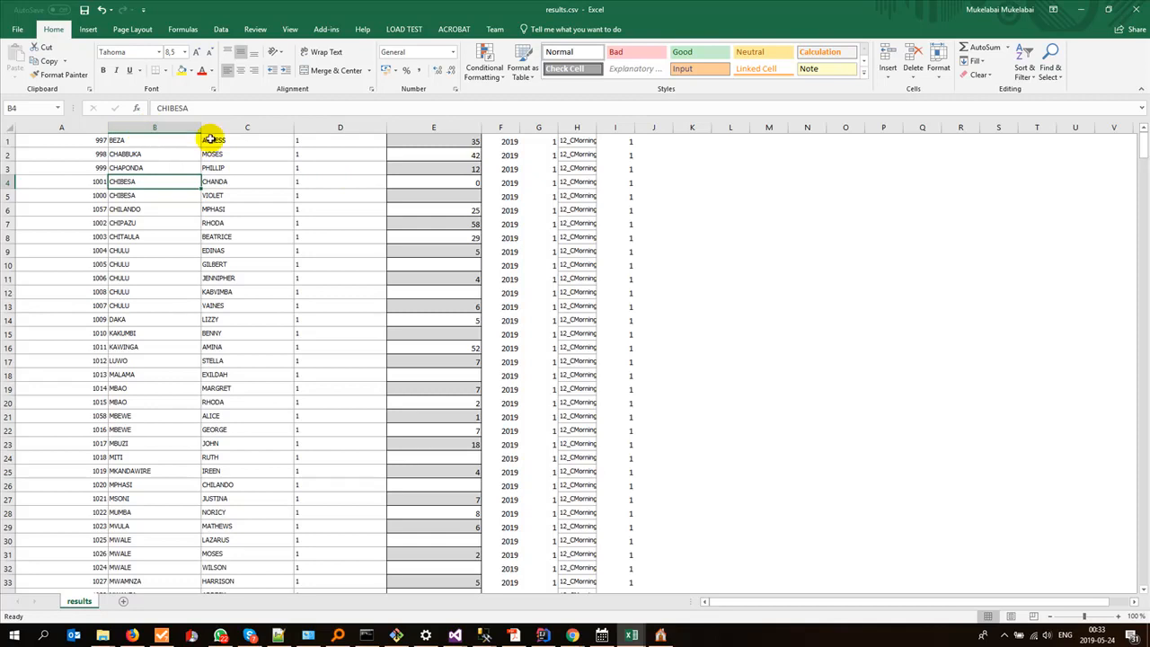
pyautogui.click(94, 125)
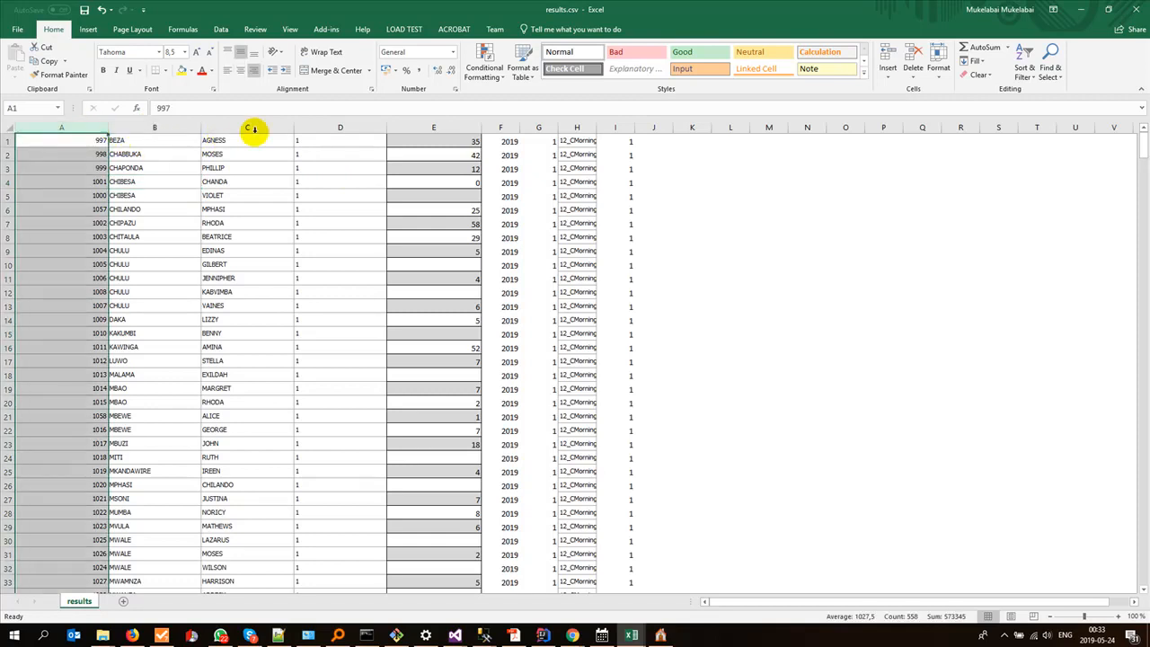
pyautogui.click(334, 127)
pyautogui.click(452, 126)
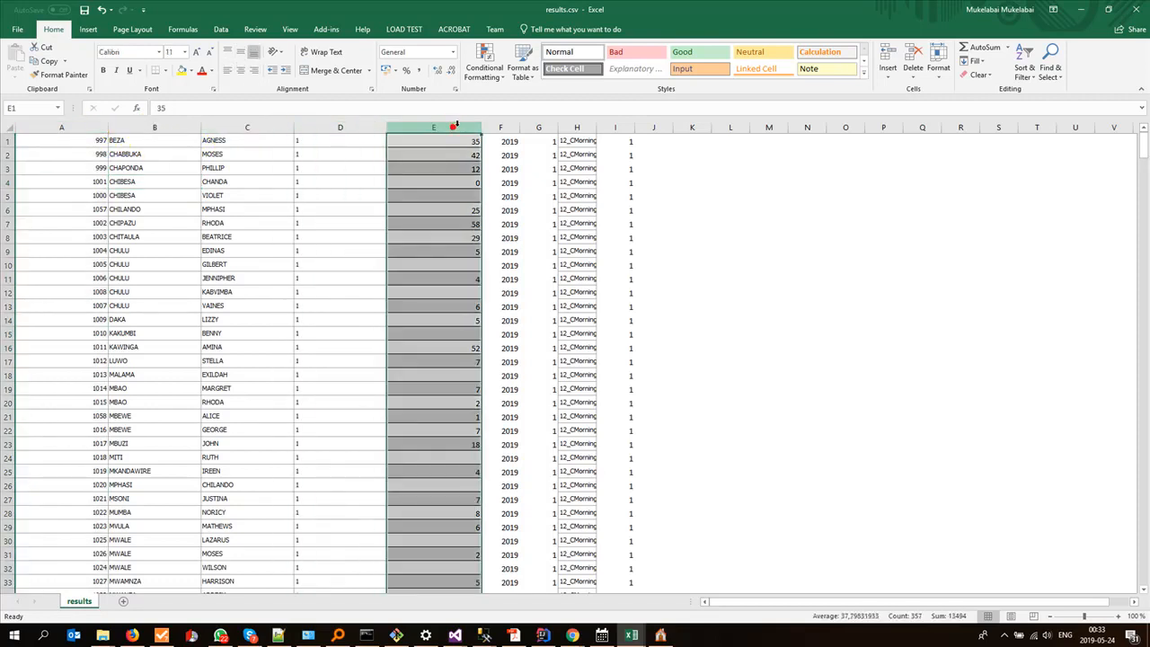
pyautogui.click(505, 128)
pyautogui.click(536, 129)
pyautogui.click(566, 128)
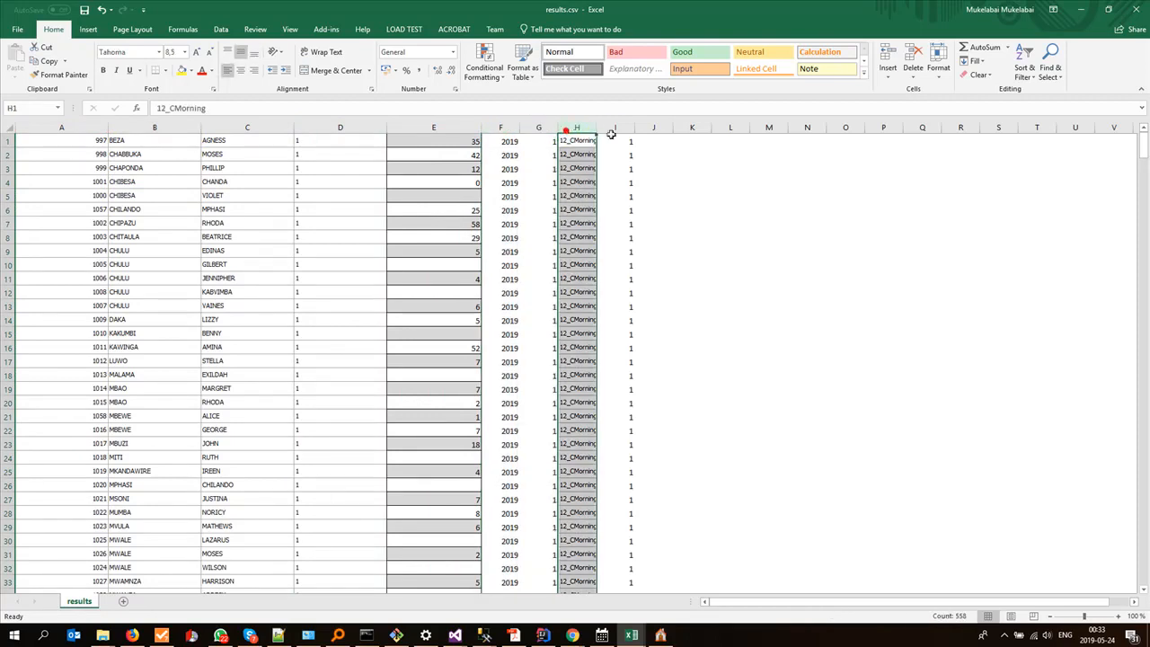
pyautogui.click(620, 127)
# - Delete columns B and C containing the pupils' last and first names, and save results.csv
pyautogui.moveTo(162, 126); pyautogui.dragTo(257, 135)
pyautogui.rightClick(159, 129)
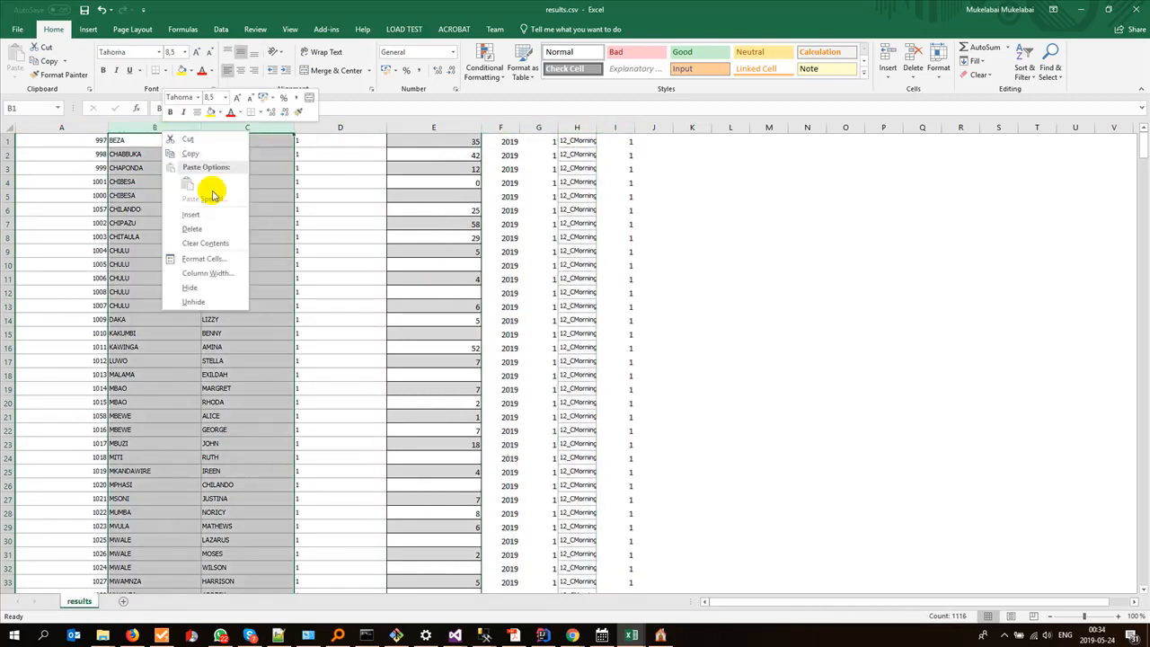
pyautogui.click(206, 223)
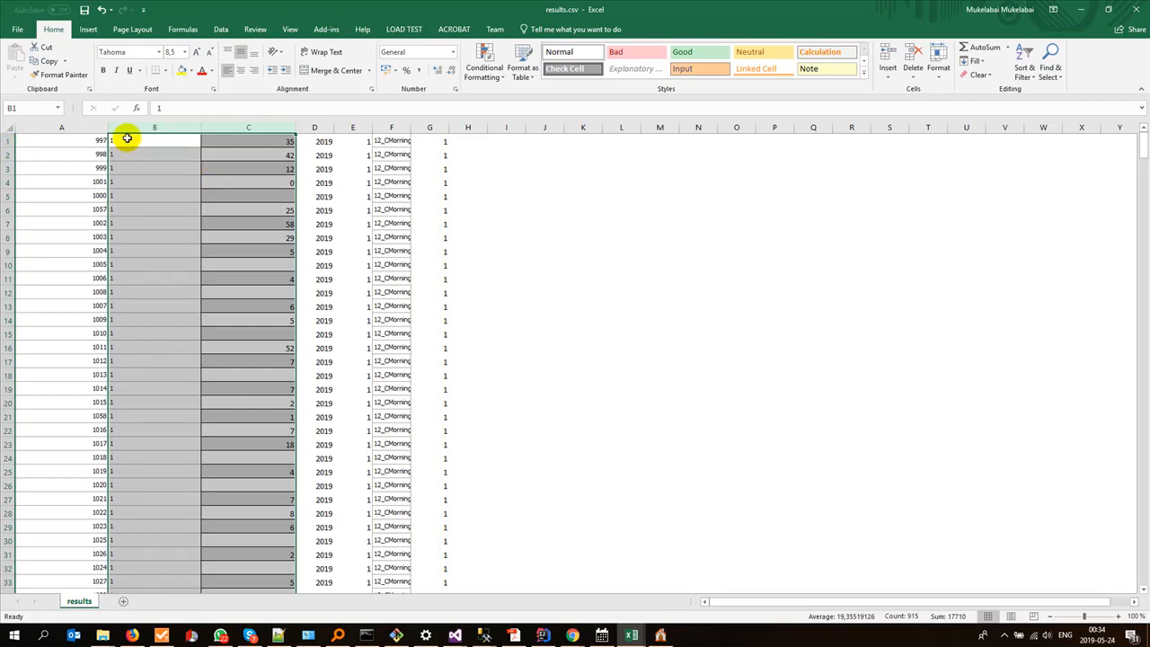
pyautogui.click(84, 11)
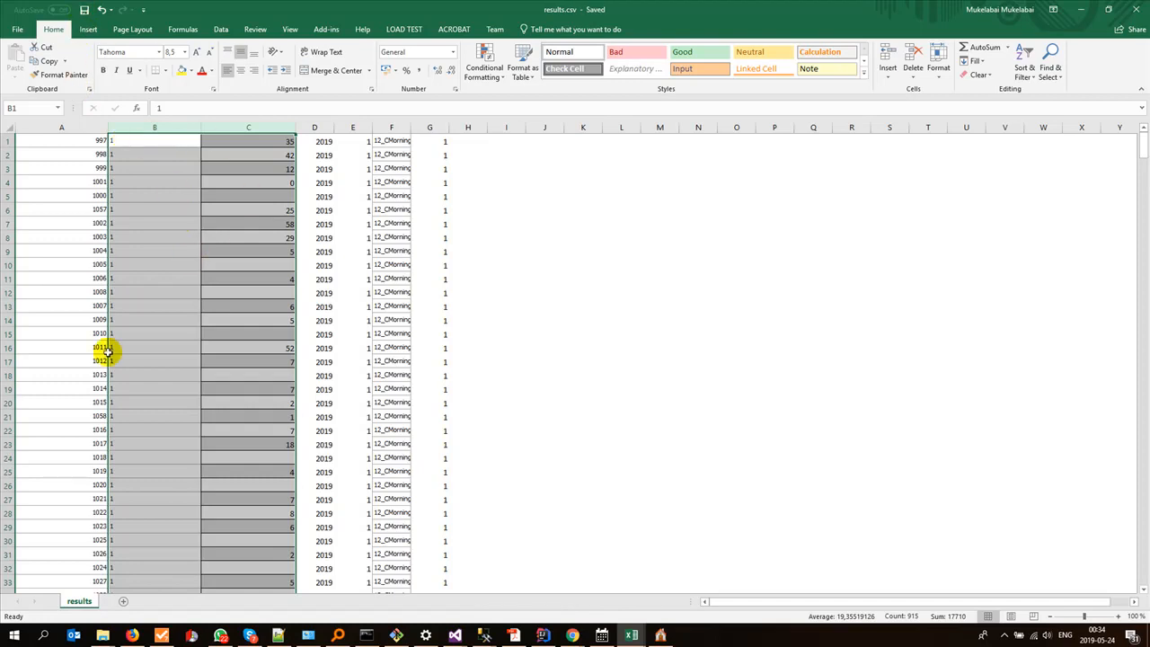
# - Check the remaining rows of results.csv and close the file
pyautogui.scroll(-20, 417, 260)
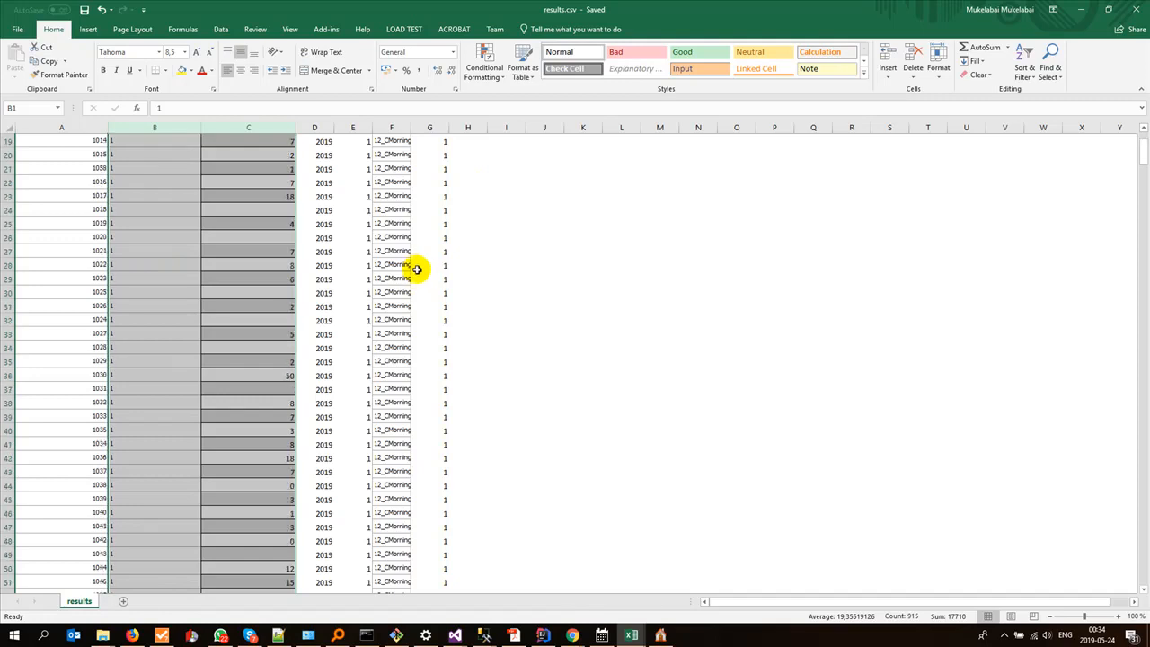
pyautogui.scroll(-20, 418, 261)
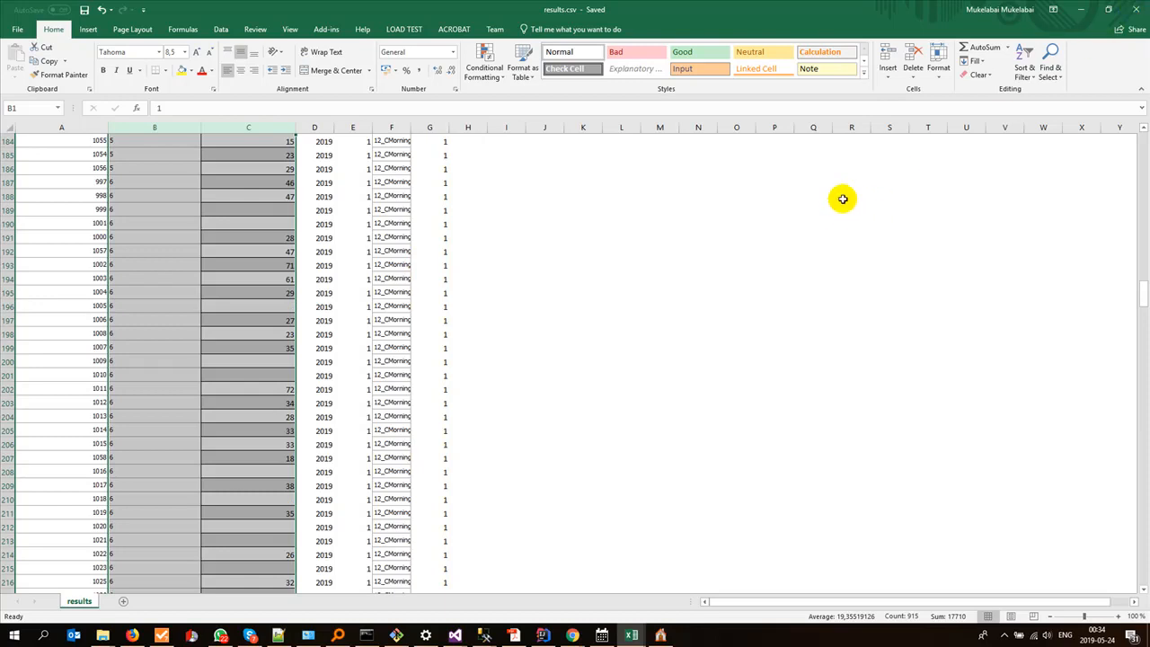
pyautogui.click(1130, 9)
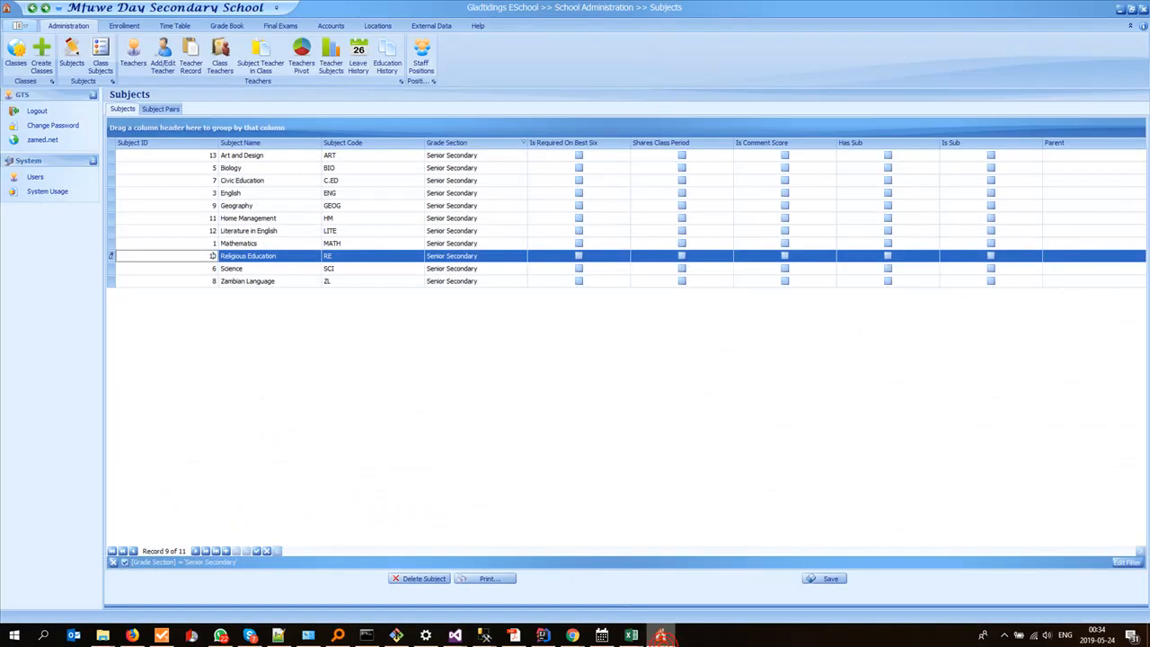
# - Switch to Gladtidings ESchool and import the pupil data from results.csv in the mfuwe folder
pyautogui.click(660, 635)
pyautogui.click(431, 25)
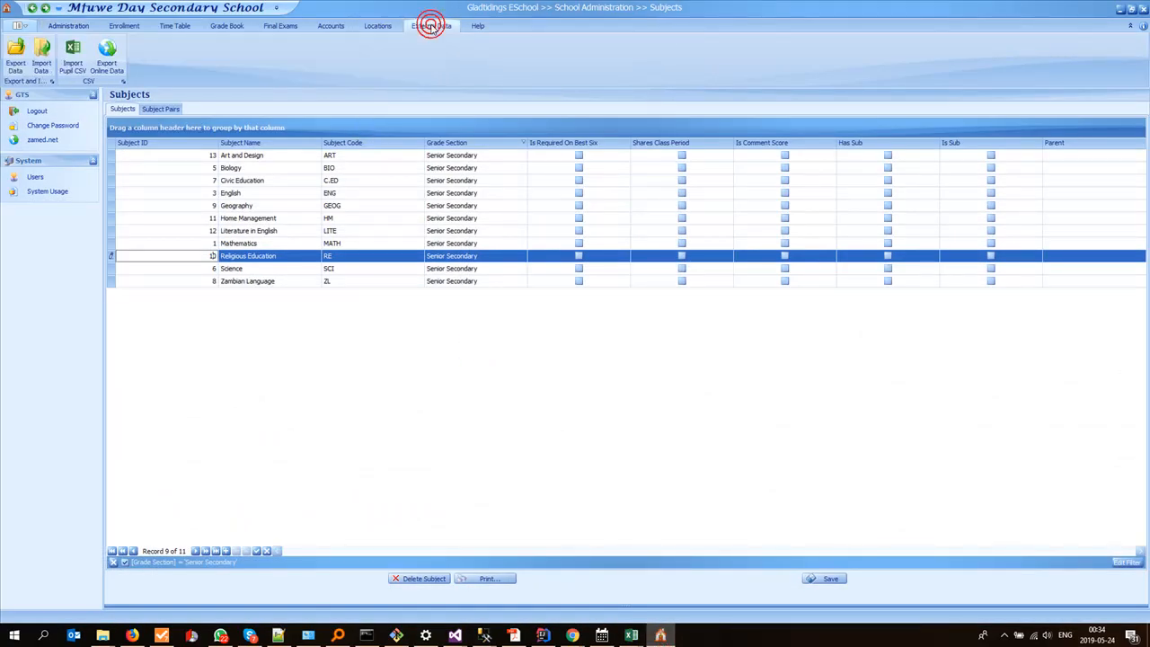
pyautogui.click(73, 56)
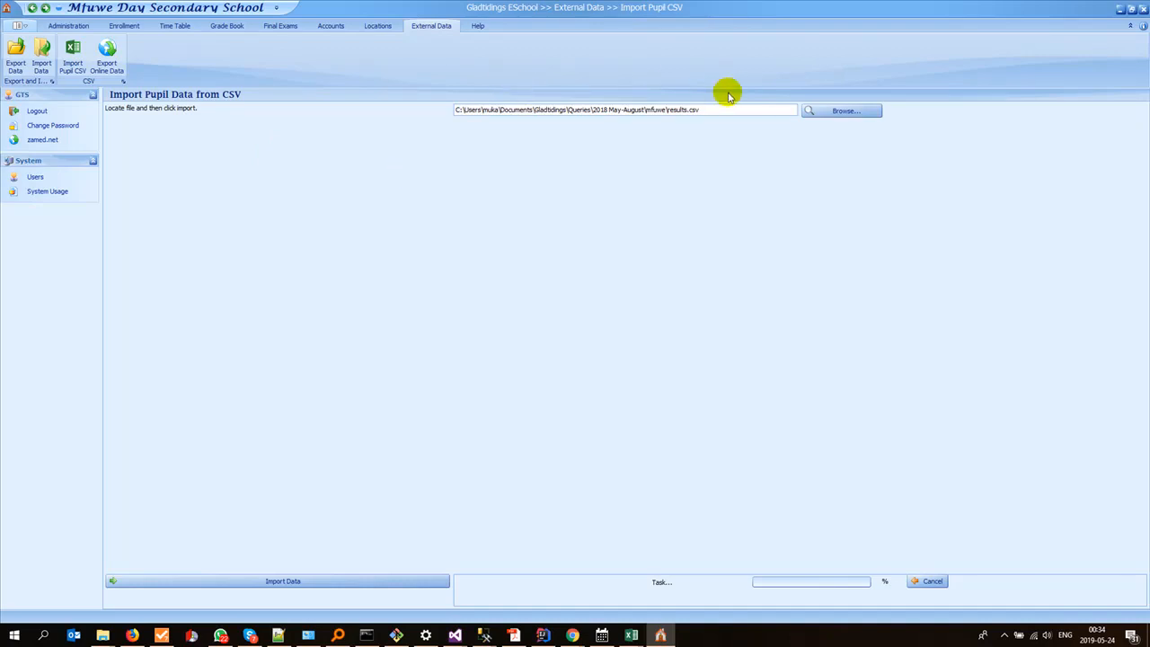
pyautogui.click(822, 111)
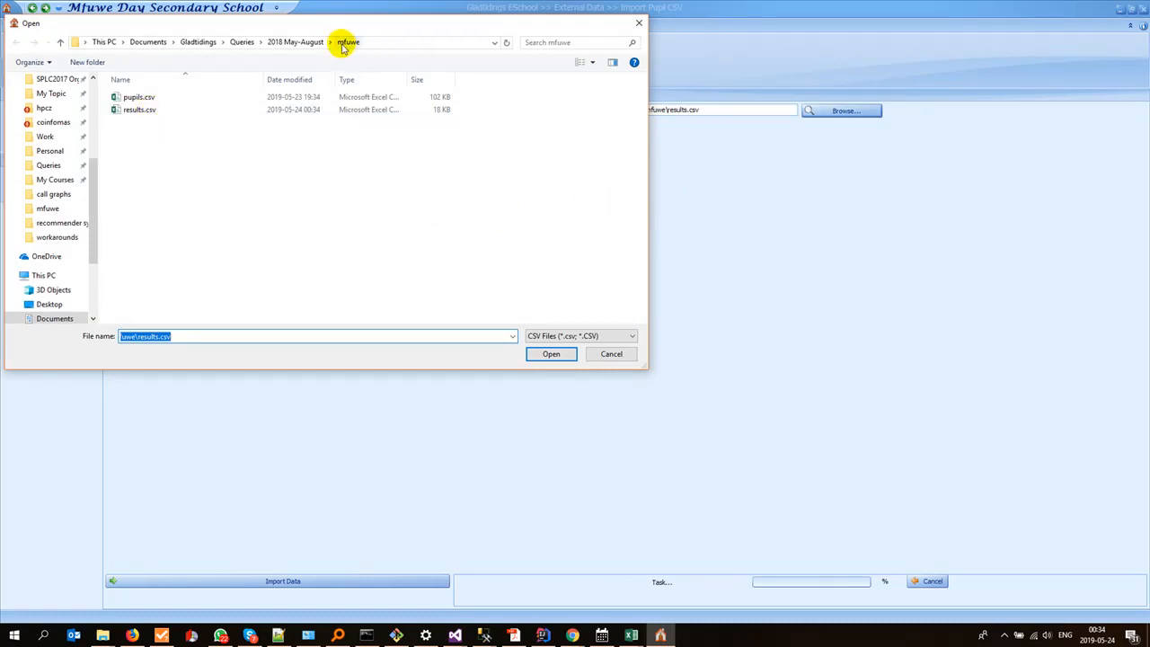
pyautogui.doubleClick(143, 110)
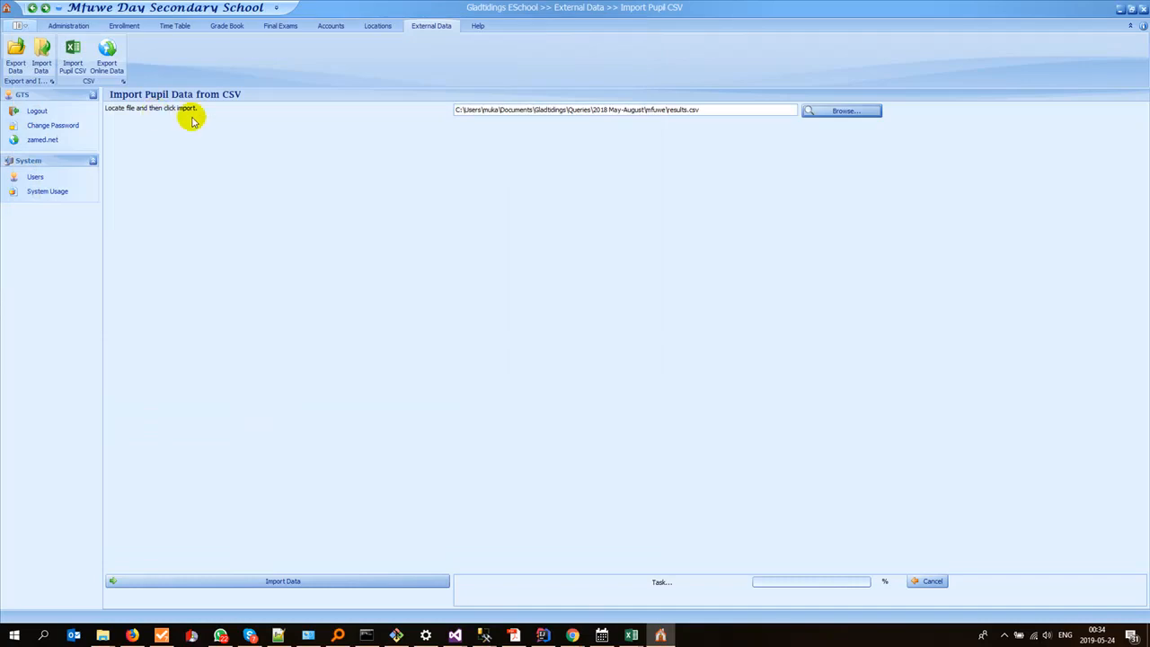
pyautogui.click(290, 582)
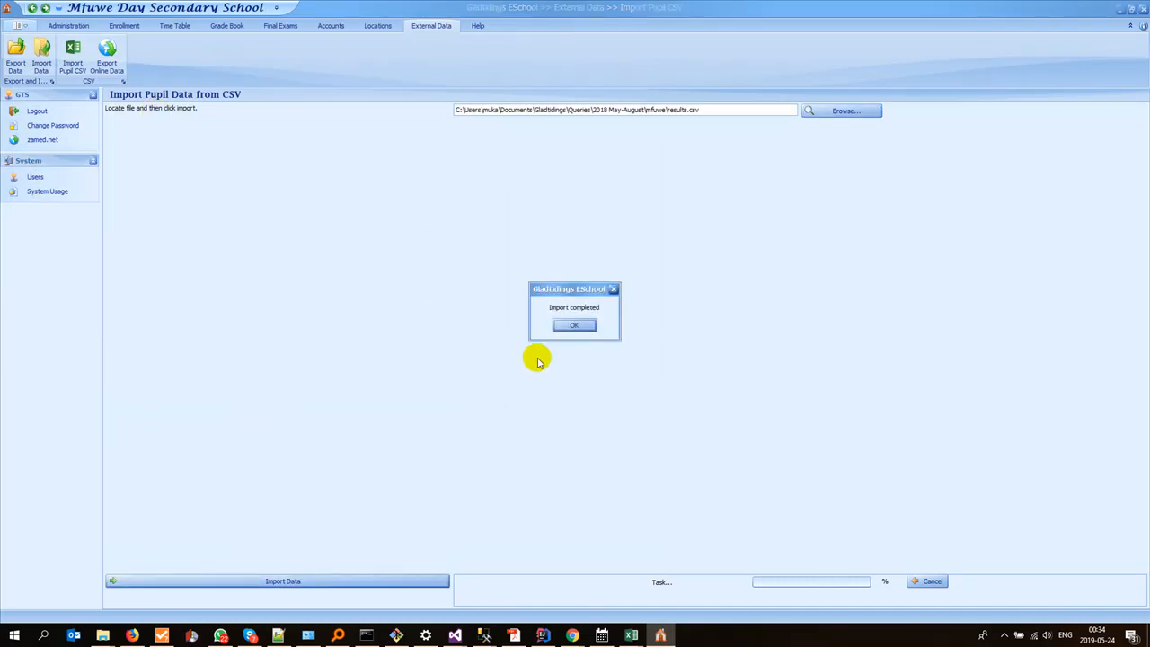
pyautogui.click(569, 326)
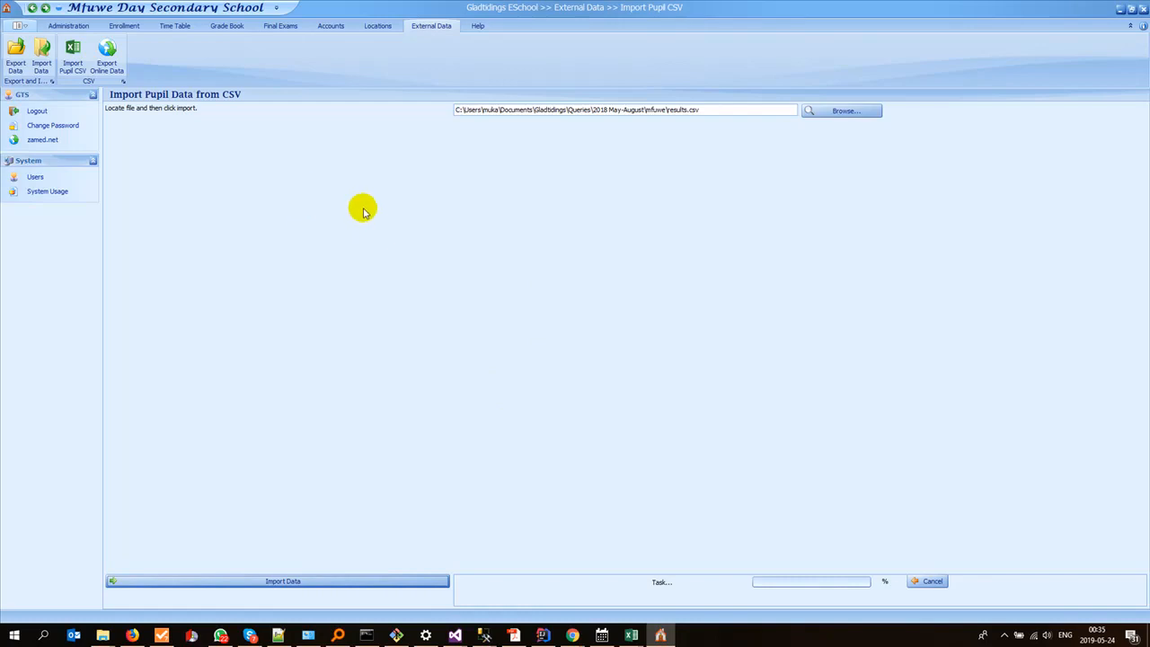
# - Examine the grade book's subject results and the assessment name defined on the Assessments page
pyautogui.click(225, 27)
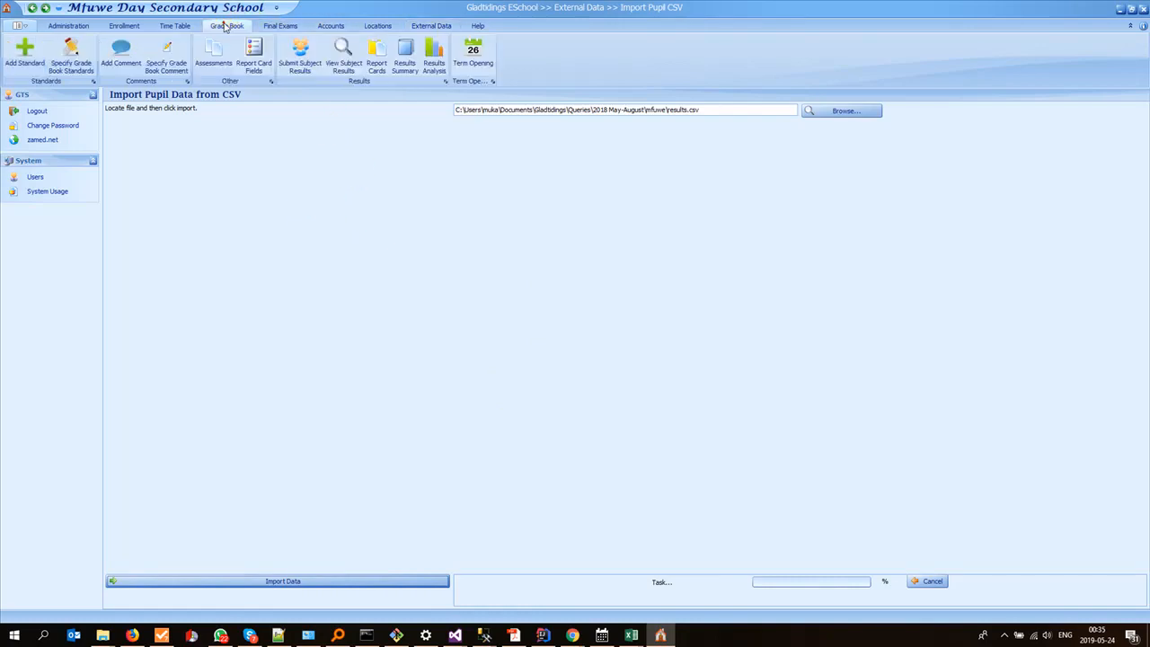
pyautogui.click(344, 56)
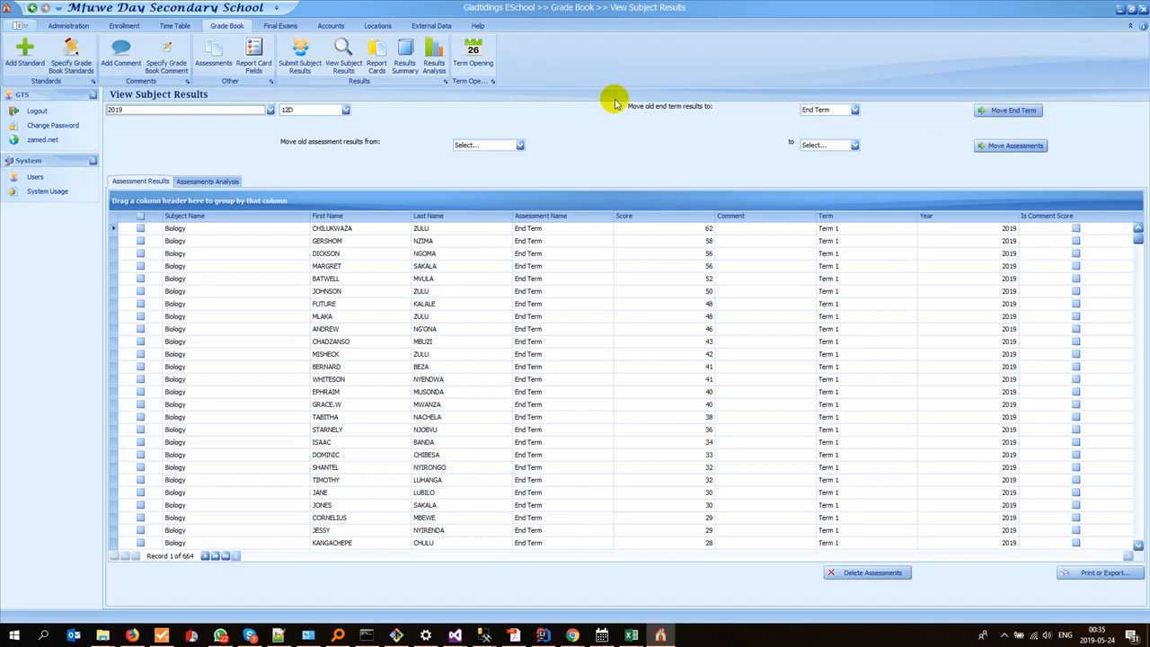
pyautogui.click(212, 57)
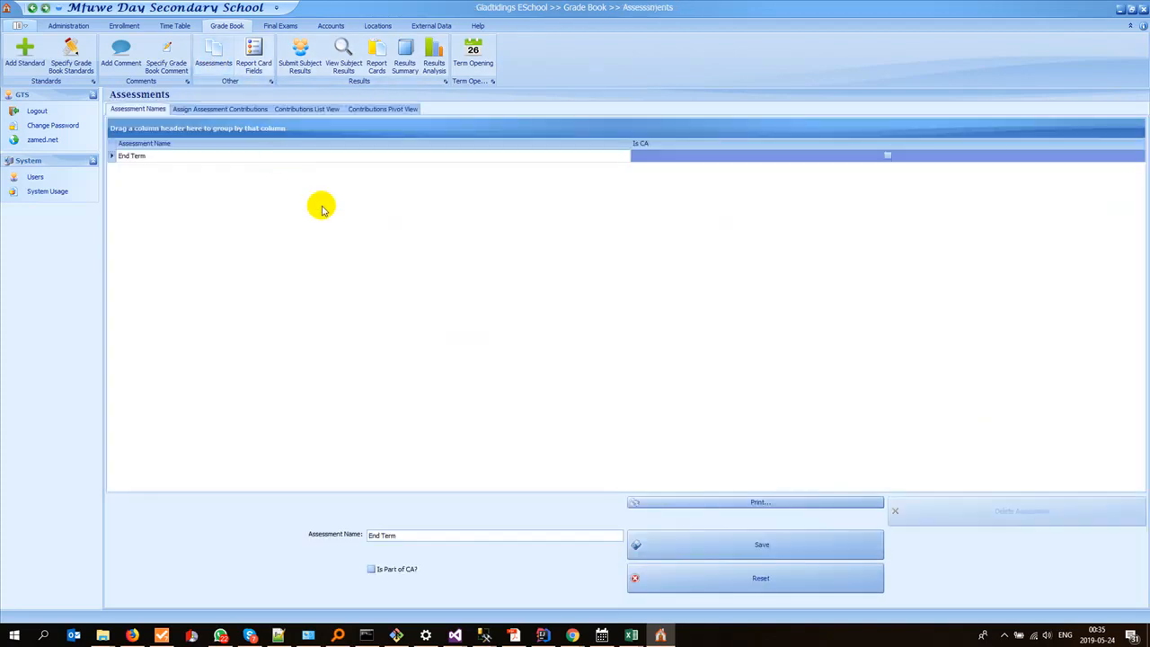
pyautogui.hotkey('ctrl', '1')
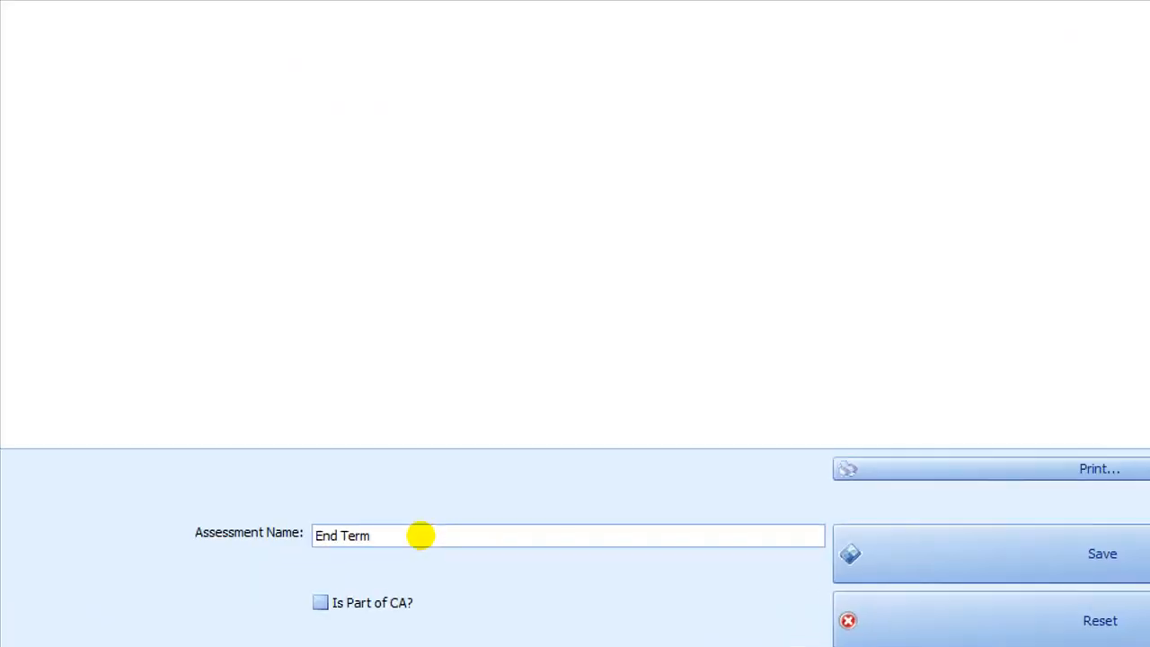
pyautogui.click(368, 547)
pyautogui.moveTo(349, 562); pyautogui.dragTo(444, 567)
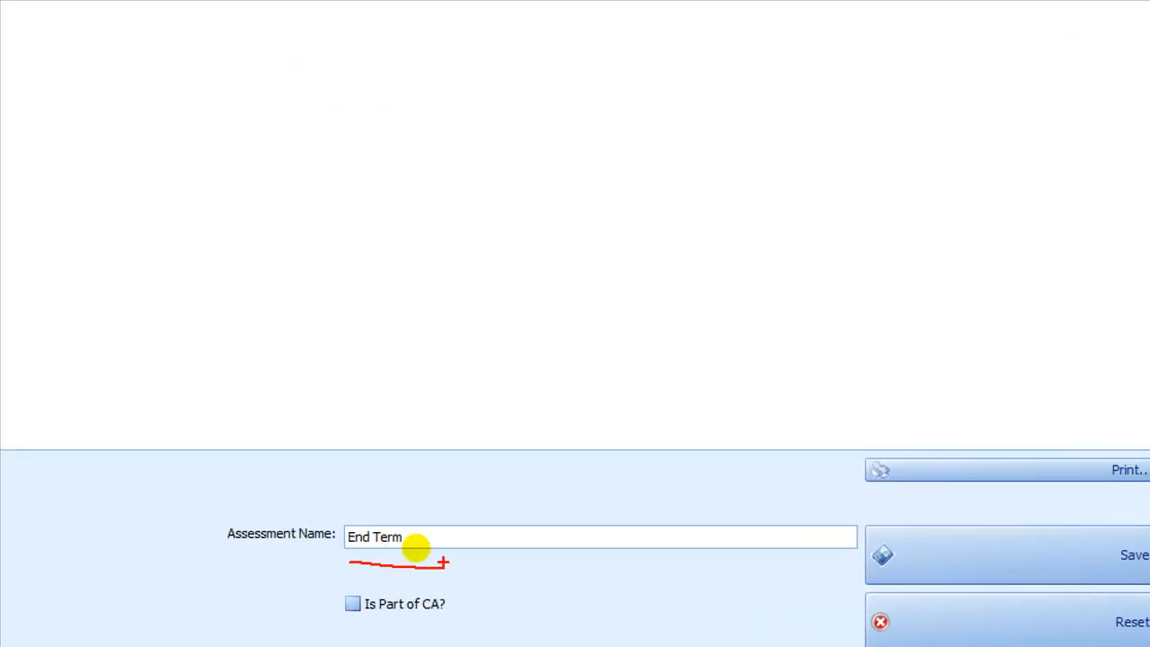
pyautogui.press('Escape')
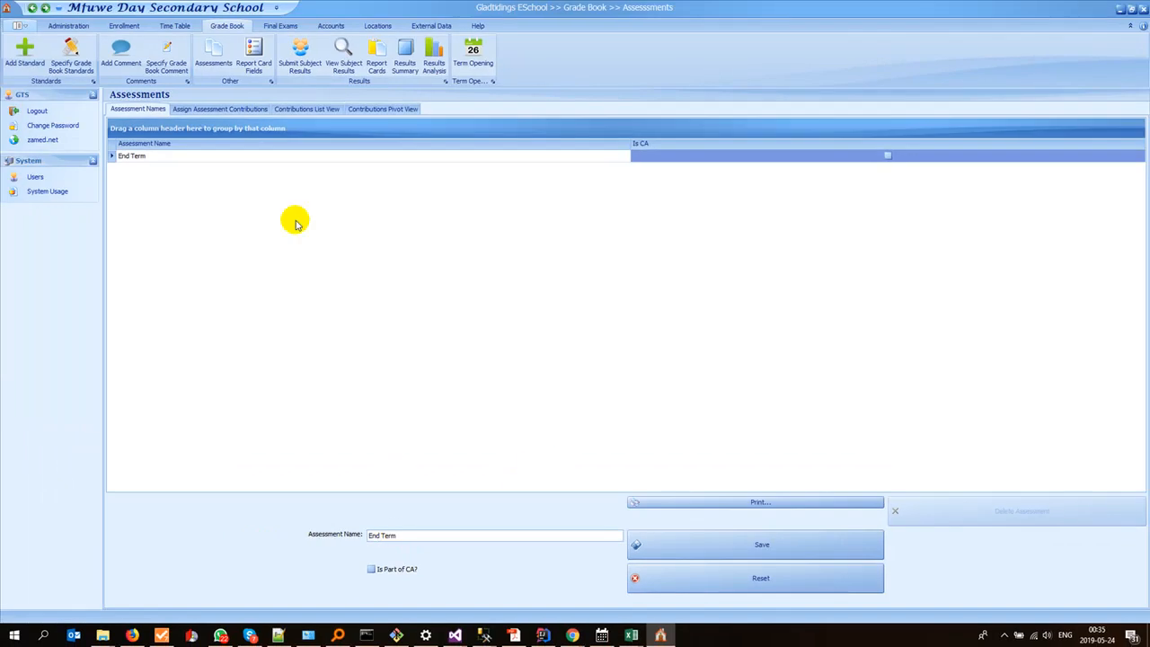
# - Open the subject results view with End Term as the move target and show the 2019 results for class 12C
pyautogui.click(332, 65)
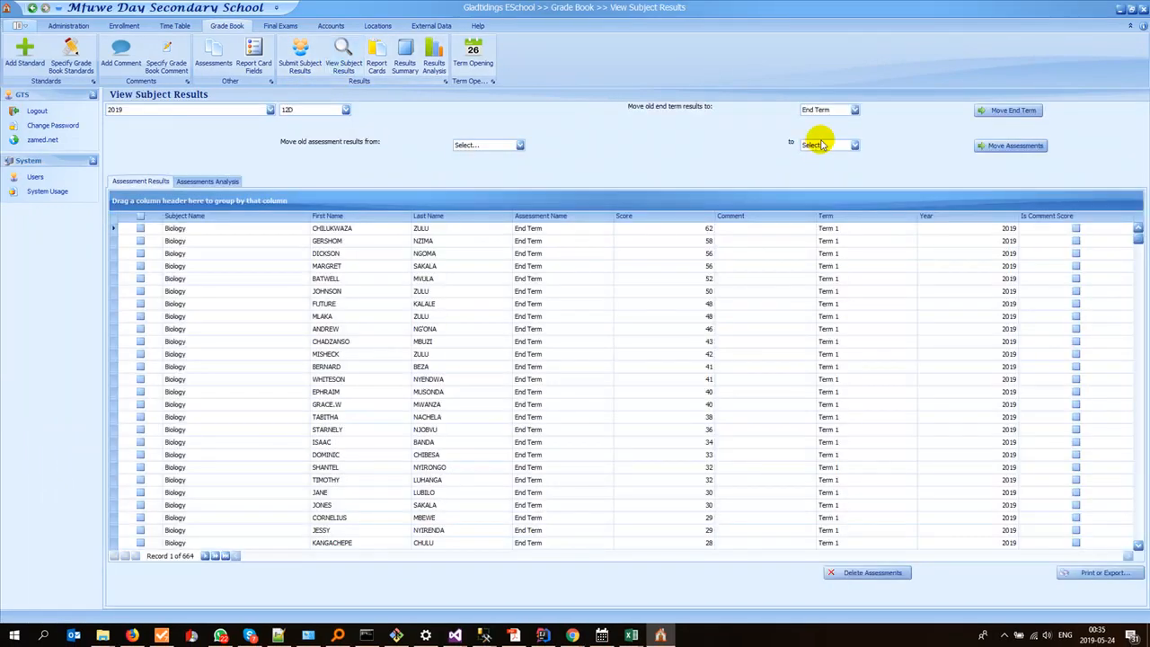
pyautogui.click(819, 110)
pyautogui.click(738, 116)
pyautogui.click(819, 110)
pyautogui.click(826, 116)
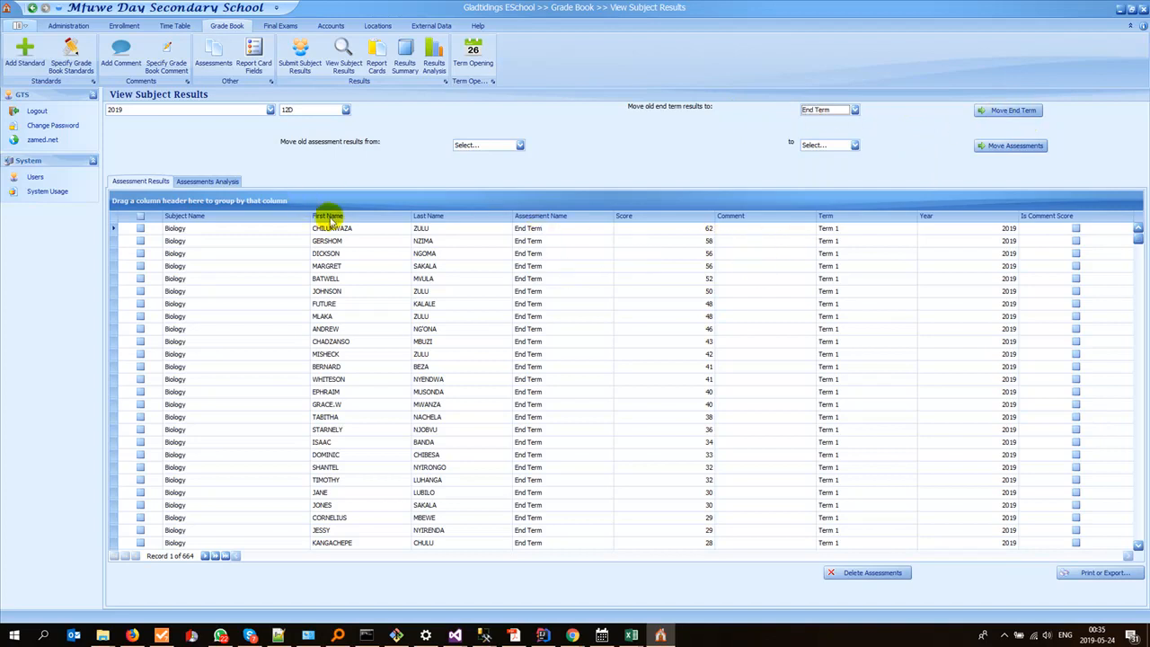
pyautogui.click(303, 112)
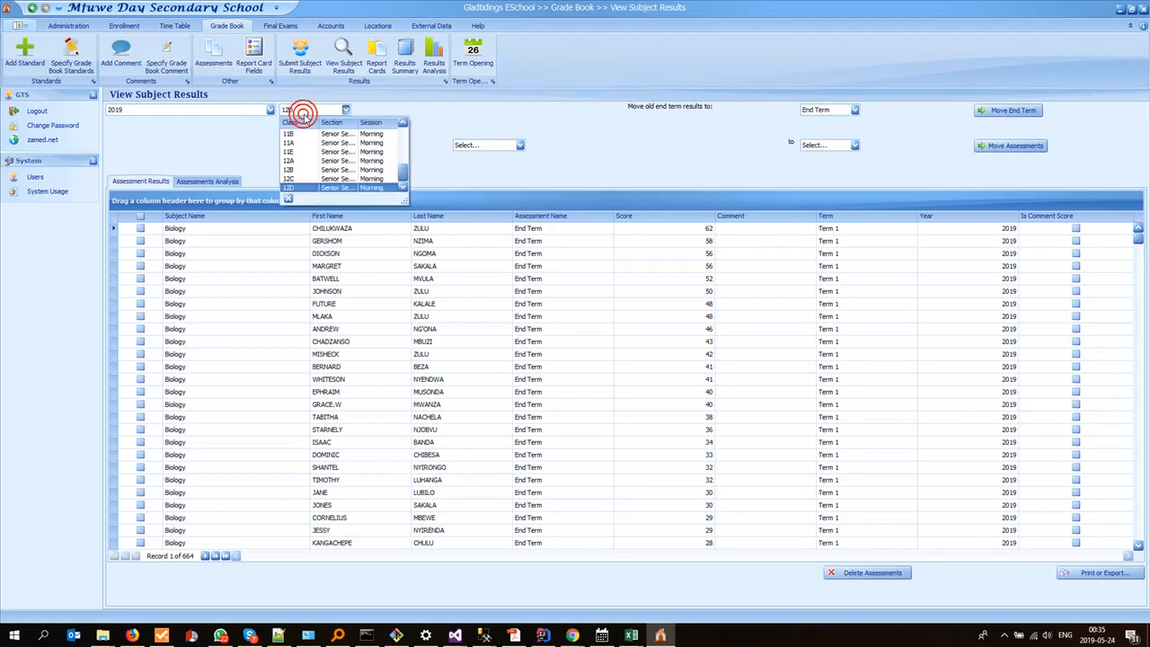
pyautogui.click(299, 177)
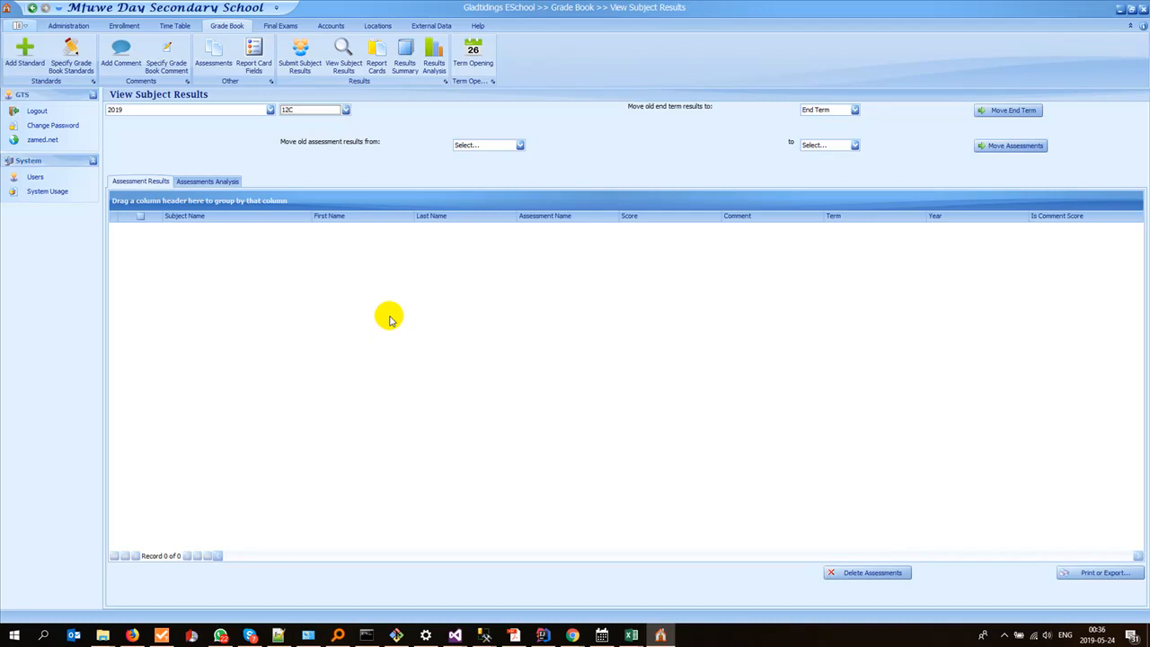
# - Move the old end term results to the End Term assessment and confirm the move
pyautogui.click(986, 115)
pyautogui.click(552, 327)
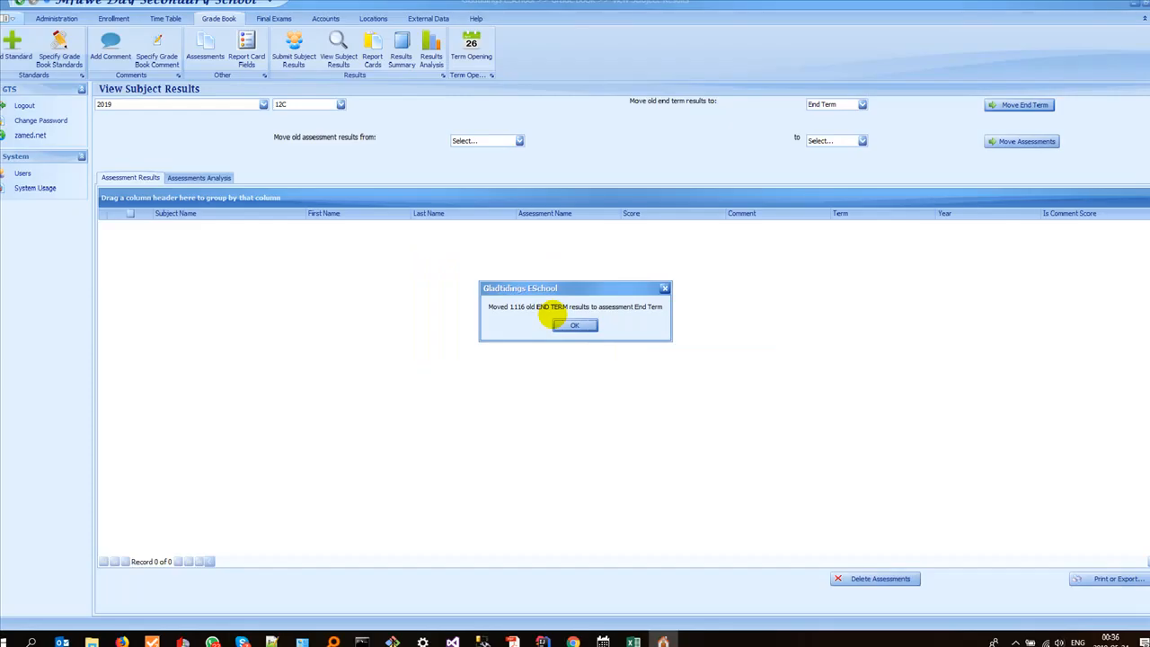
pyautogui.click(598, 334)
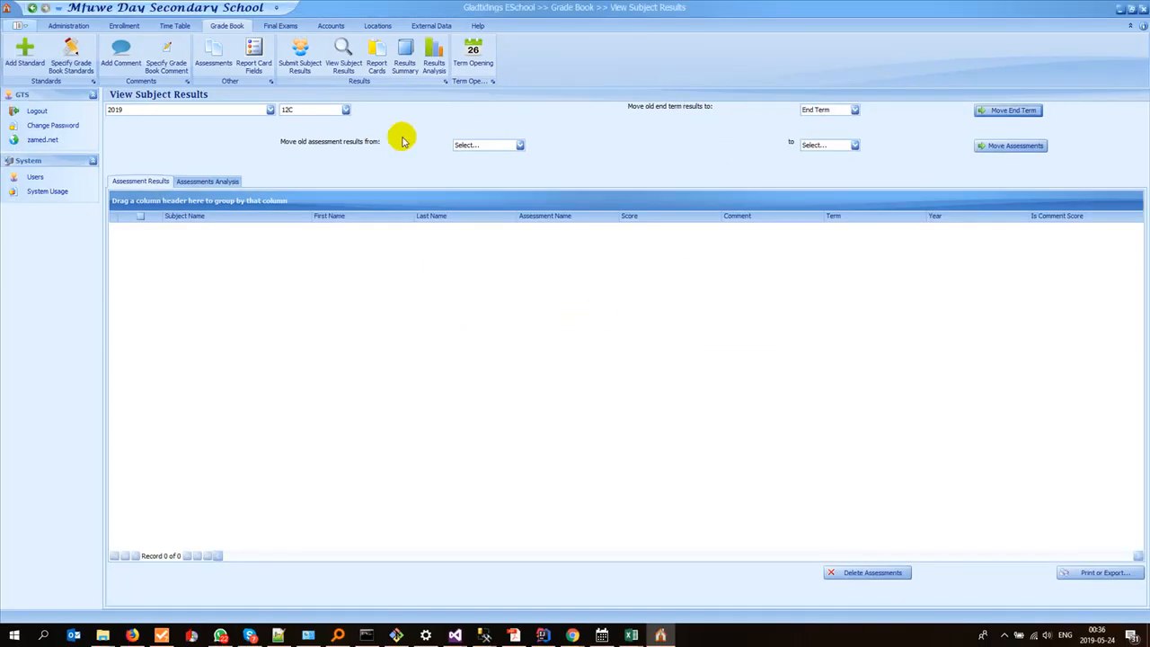
# - Reload the class 12C subject results by switching to 12D and back, and examine the scores across all subjects
pyautogui.click(308, 112)
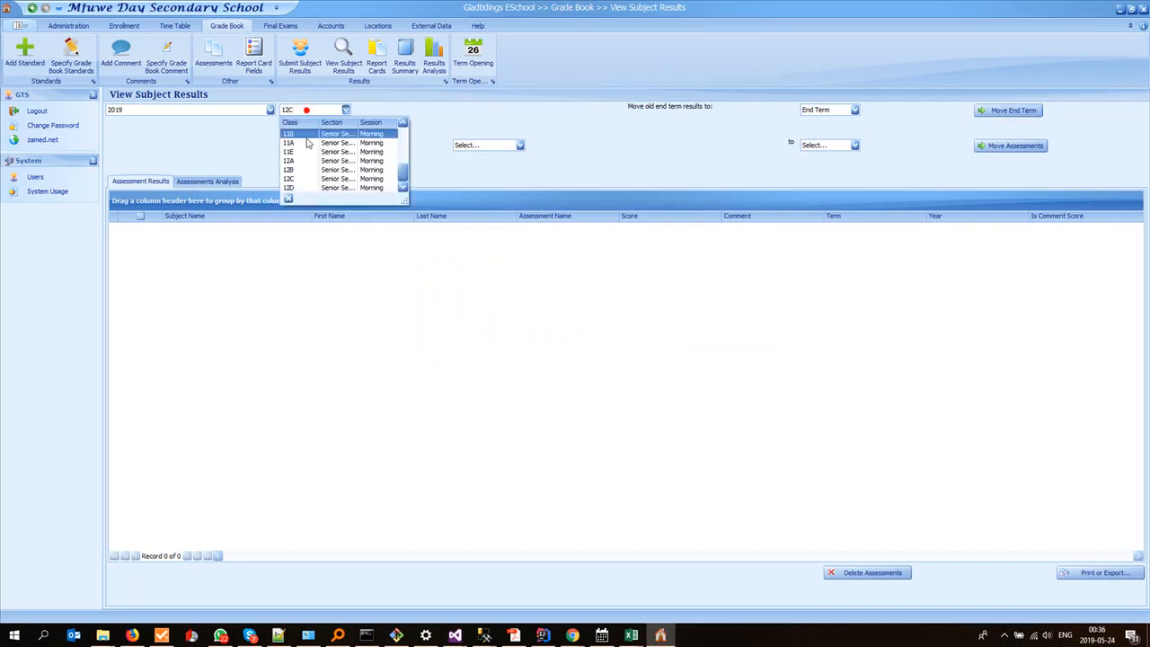
pyautogui.click(292, 179)
pyautogui.click(304, 112)
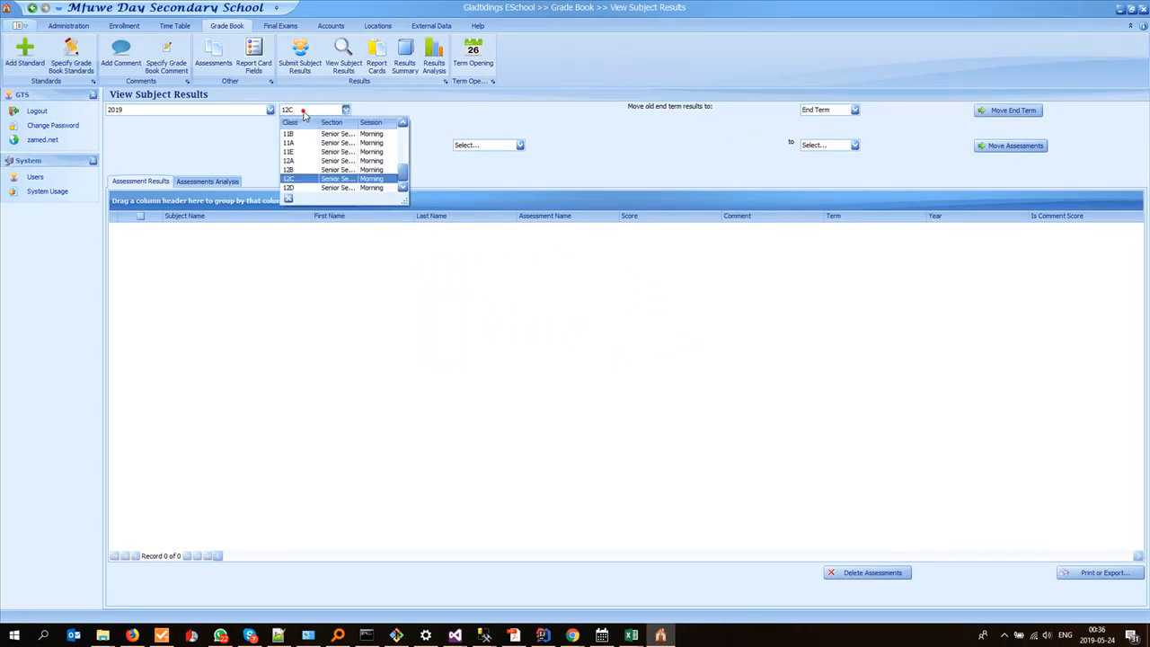
pyautogui.click(290, 187)
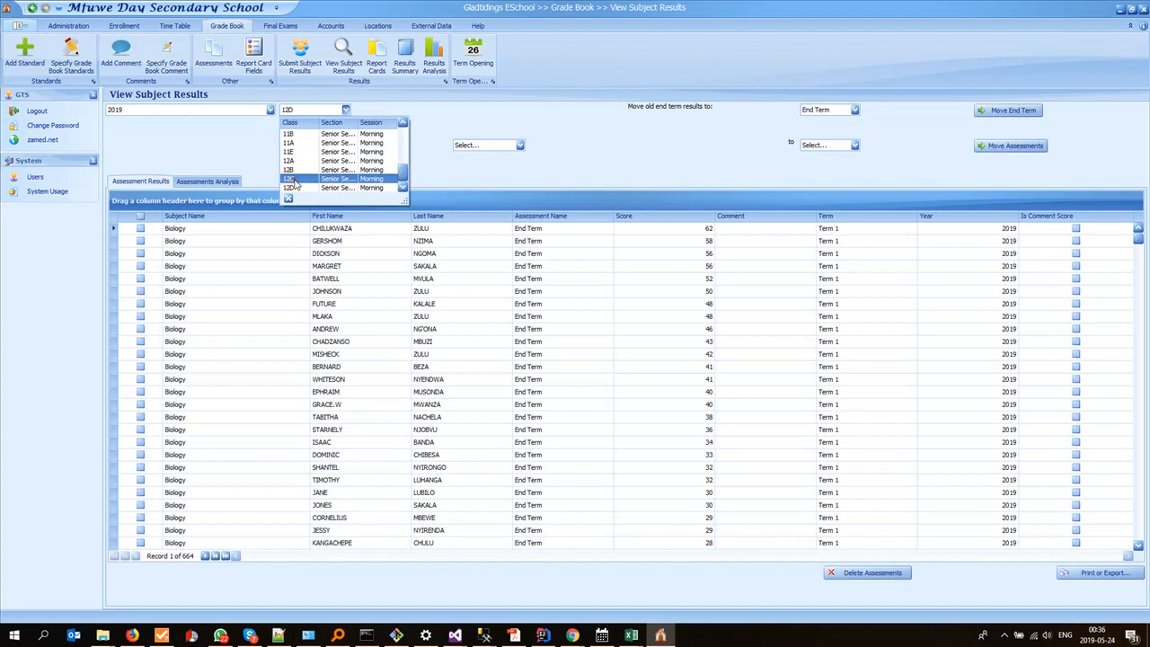
pyautogui.click(290, 178)
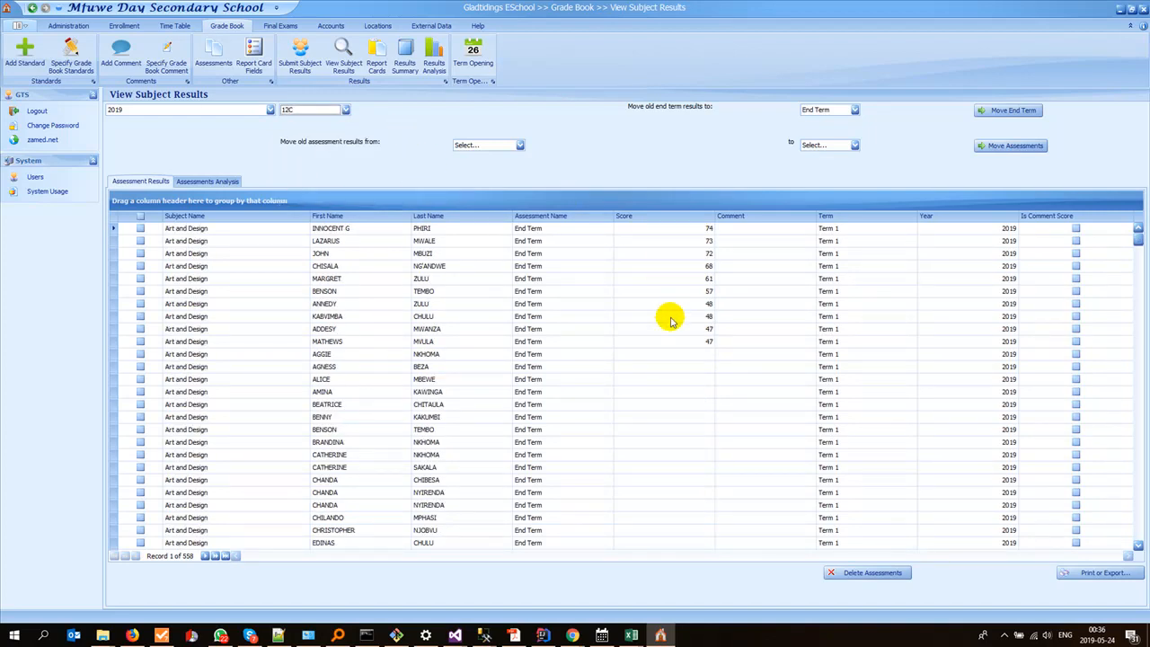
pyautogui.scroll(-20, 526, 368)
pyautogui.scroll(-20, 527, 375)
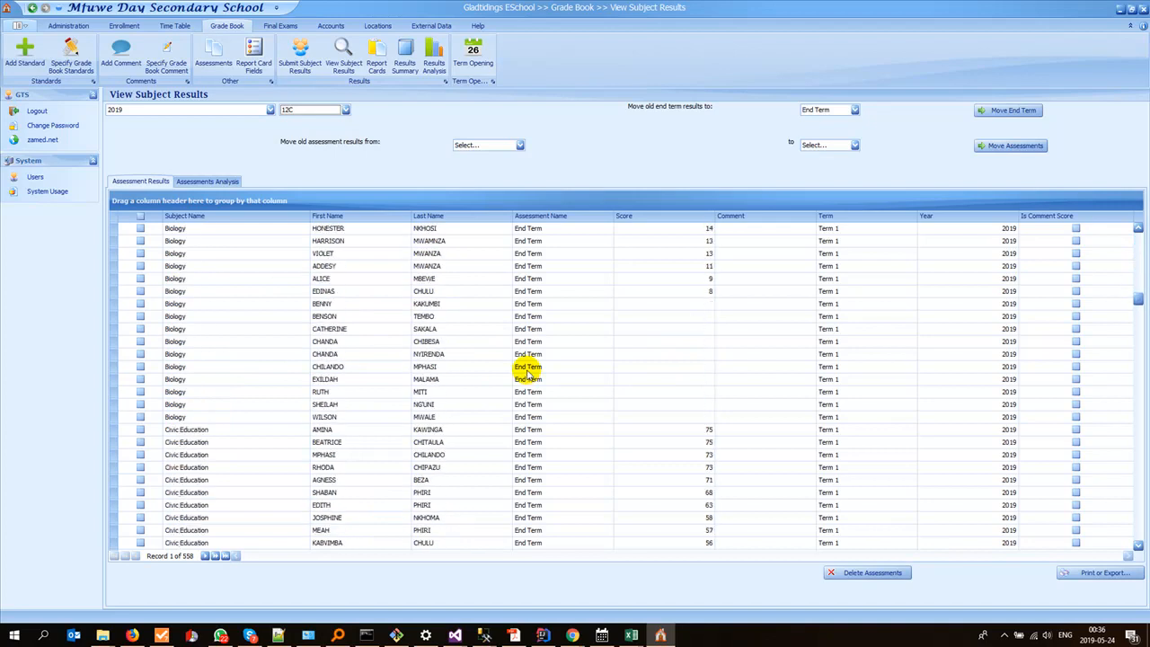
pyautogui.scroll(-20, 526, 368)
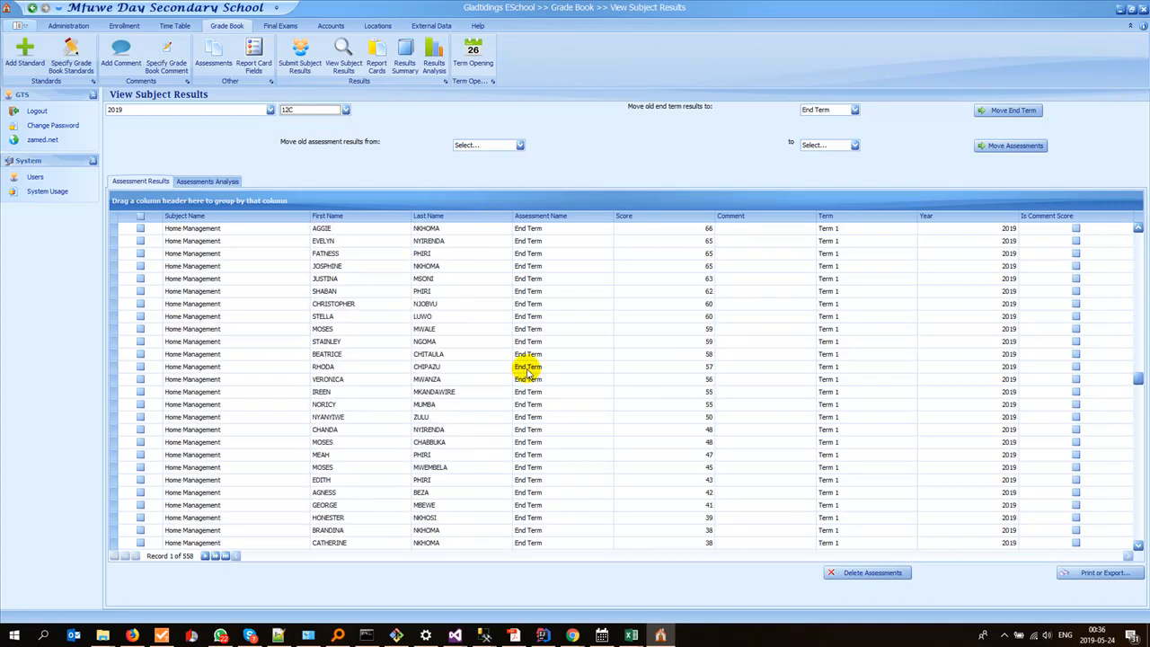
pyautogui.scroll(-20, 526, 368)
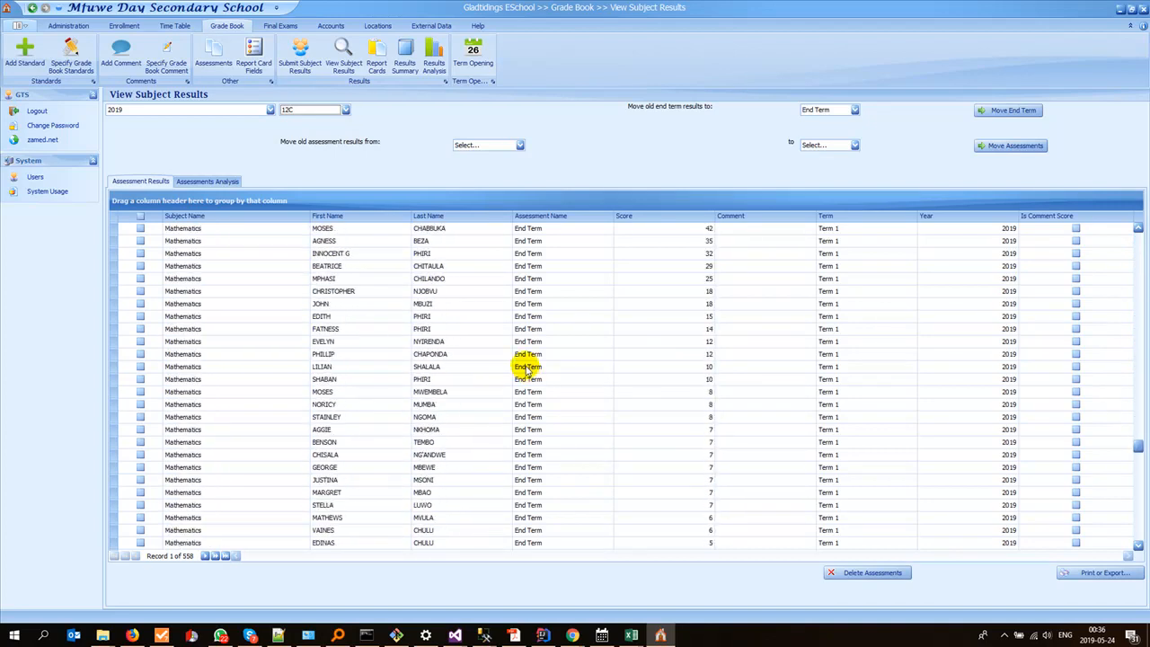
pyautogui.scroll(-7, 526, 368)
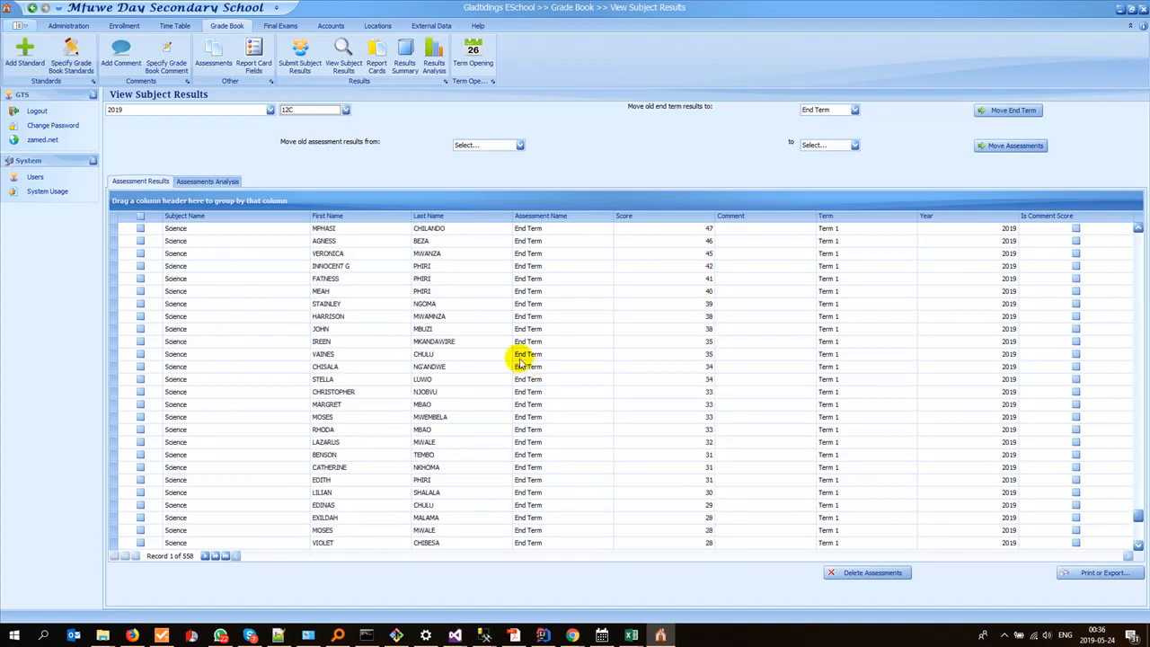
pyautogui.click(581, 157)
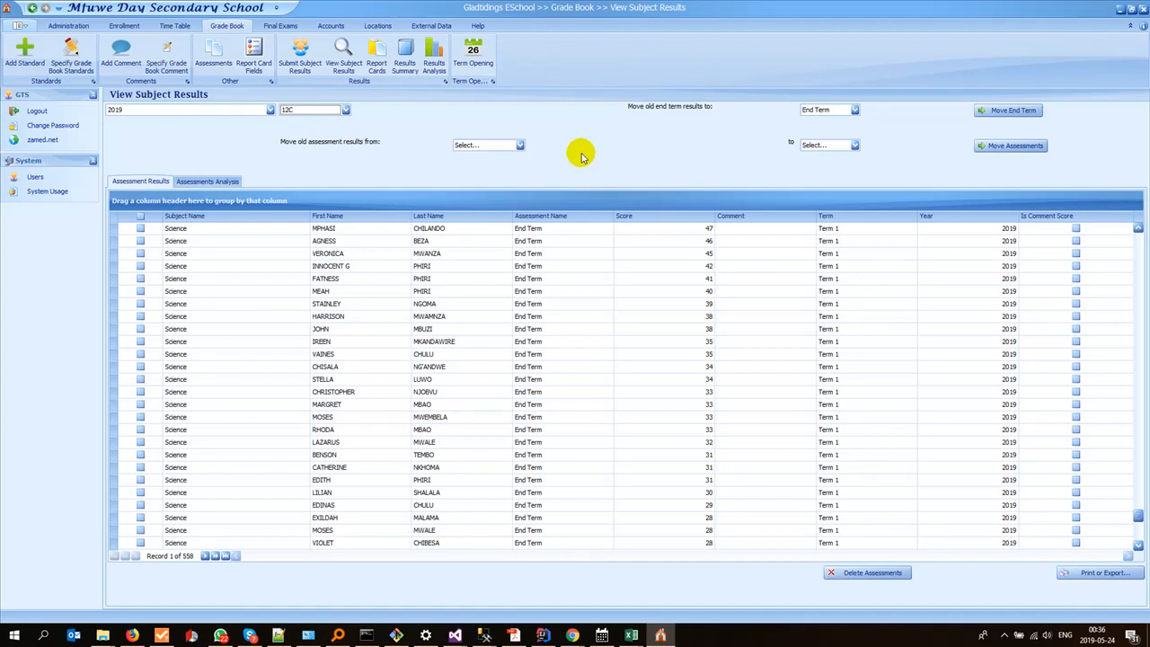
# - Switch to Excel and review the 12C score sheet in Mfuwe Day Sec School Data2Be Entered.xlsx
pyautogui.click(632, 636)
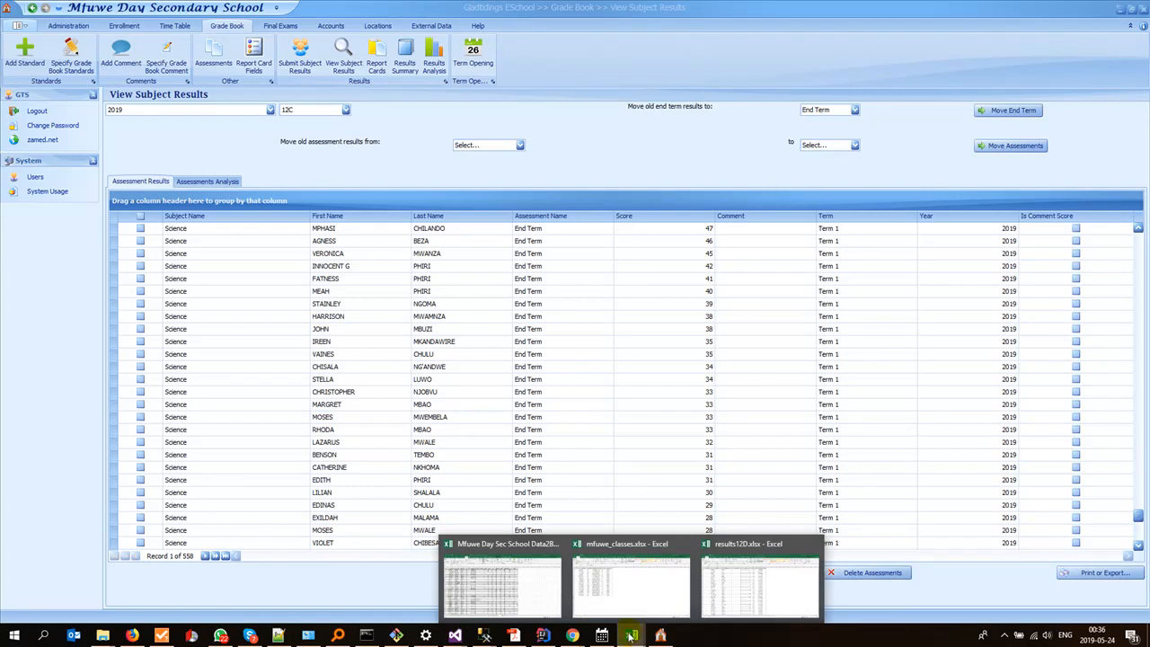
pyautogui.click(618, 162)
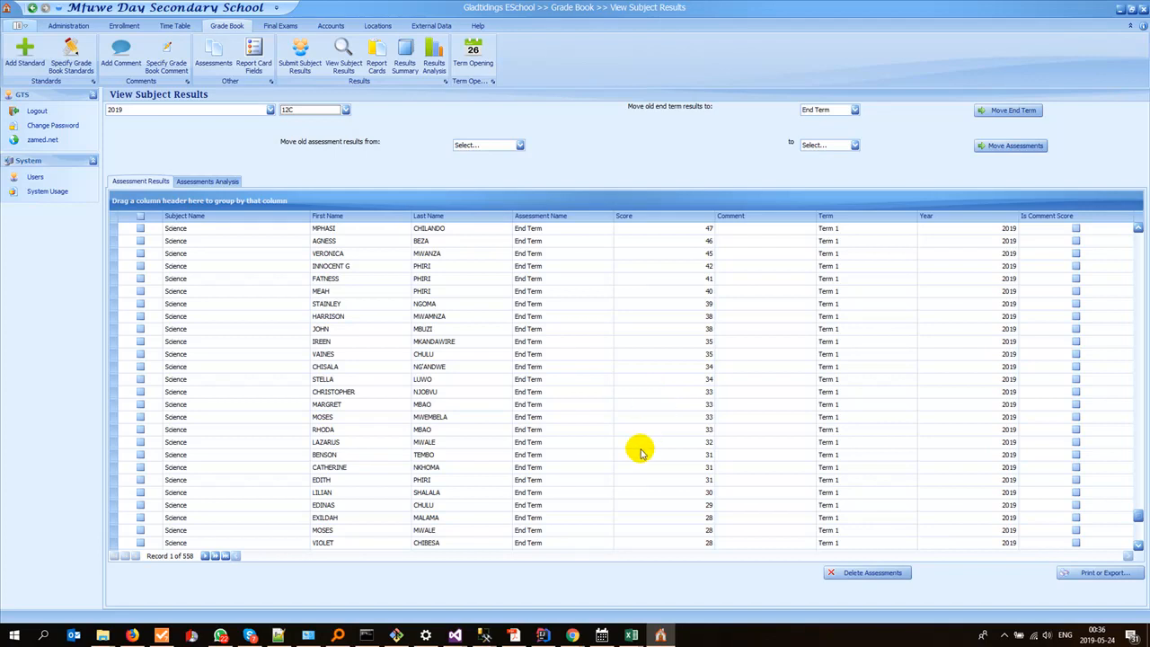
pyautogui.click(632, 636)
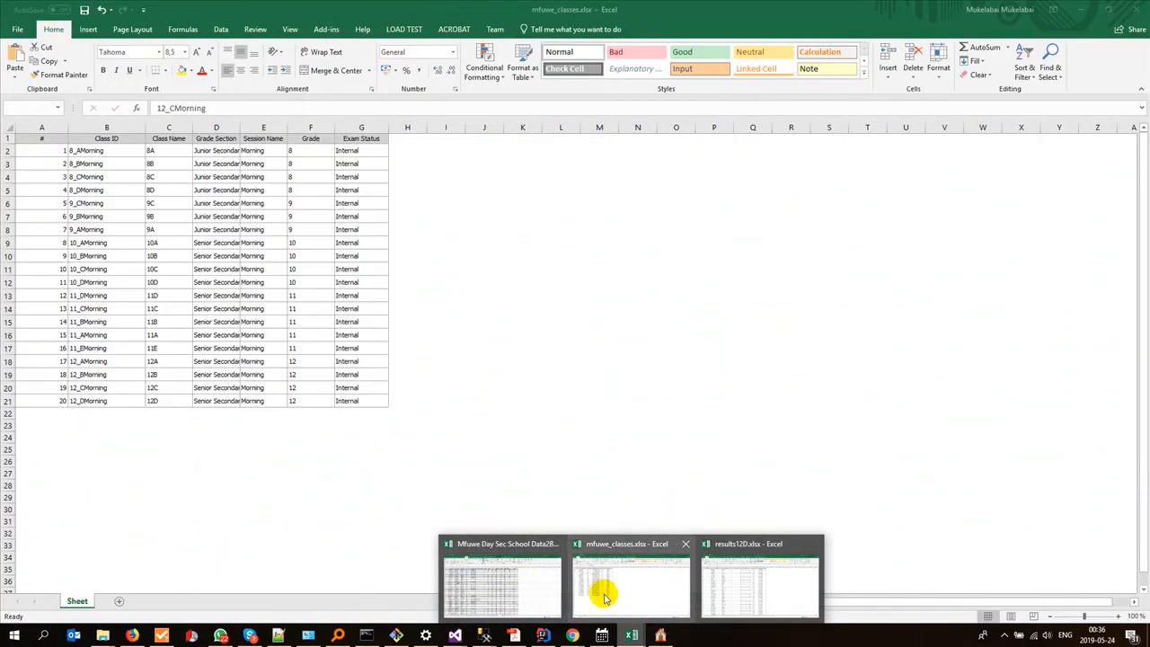
pyautogui.click(508, 582)
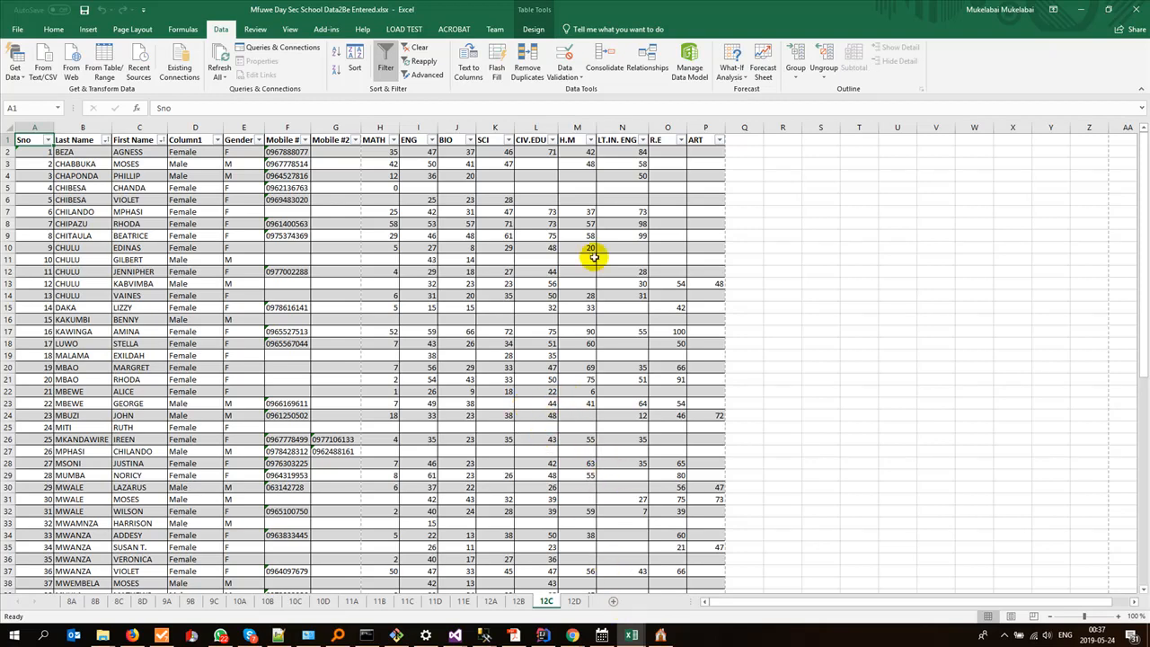
pyautogui.scroll(-4, 474, 460)
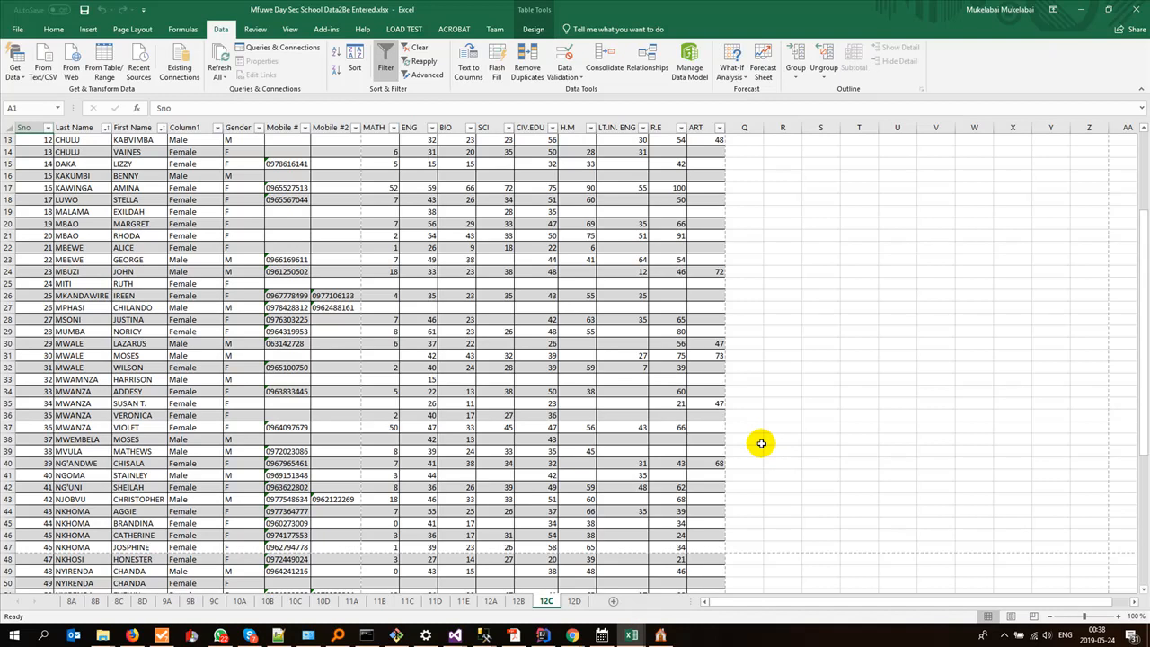
# - Switch to Gladtidings ESchool, add the Assessment Id column before Assessment Name in the assessments list, and select the End Term assessment
pyautogui.click(663, 635)
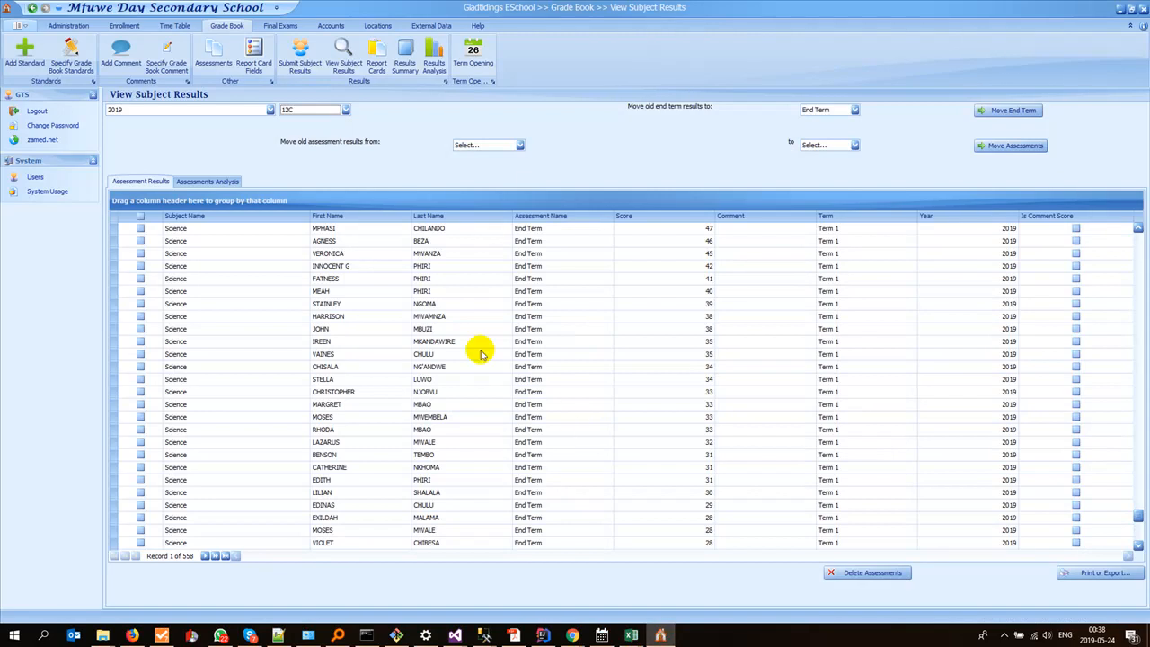
pyautogui.click(213, 54)
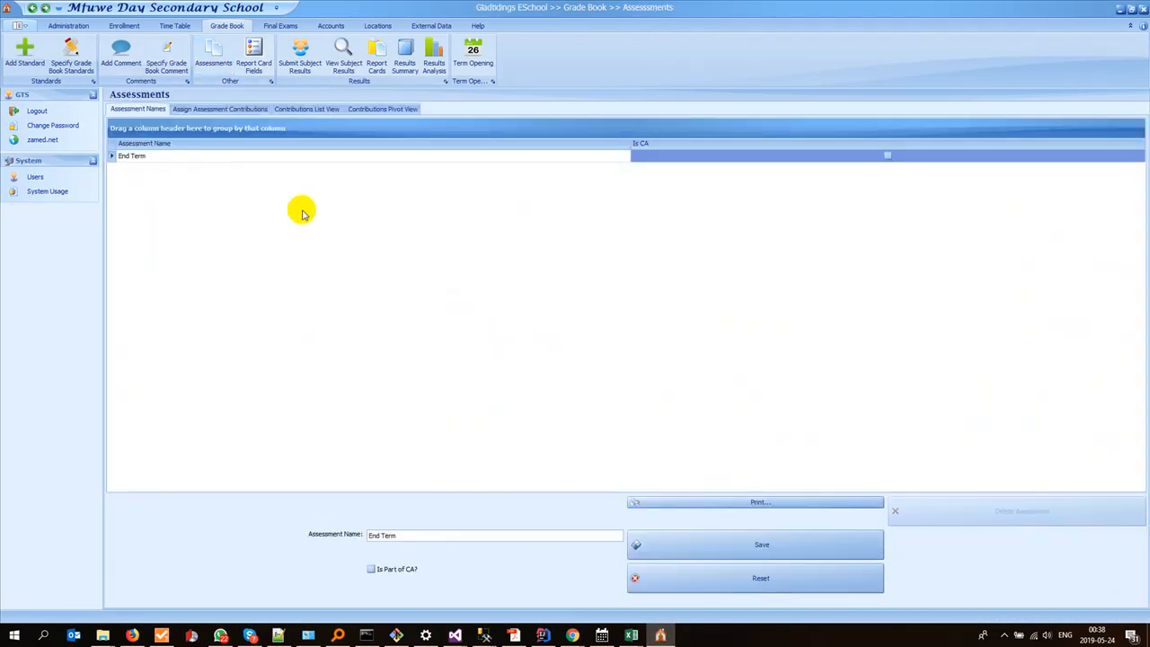
pyautogui.rightClick(278, 141)
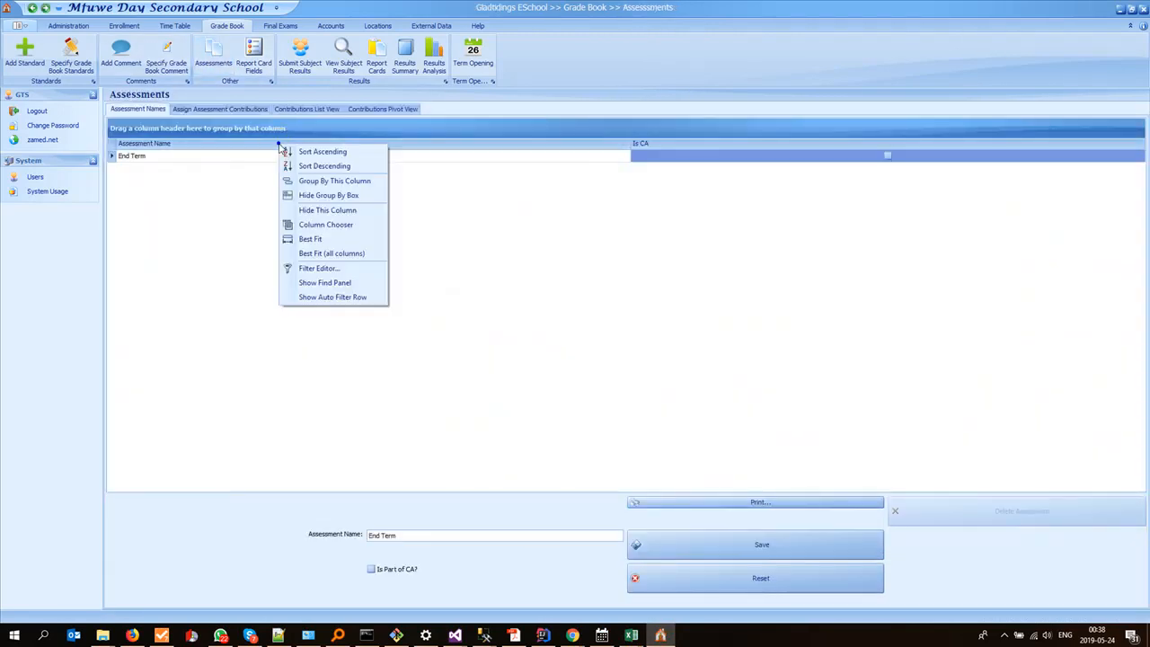
pyautogui.click(320, 224)
pyautogui.moveTo(1051, 525); pyautogui.dragTo(149, 156)
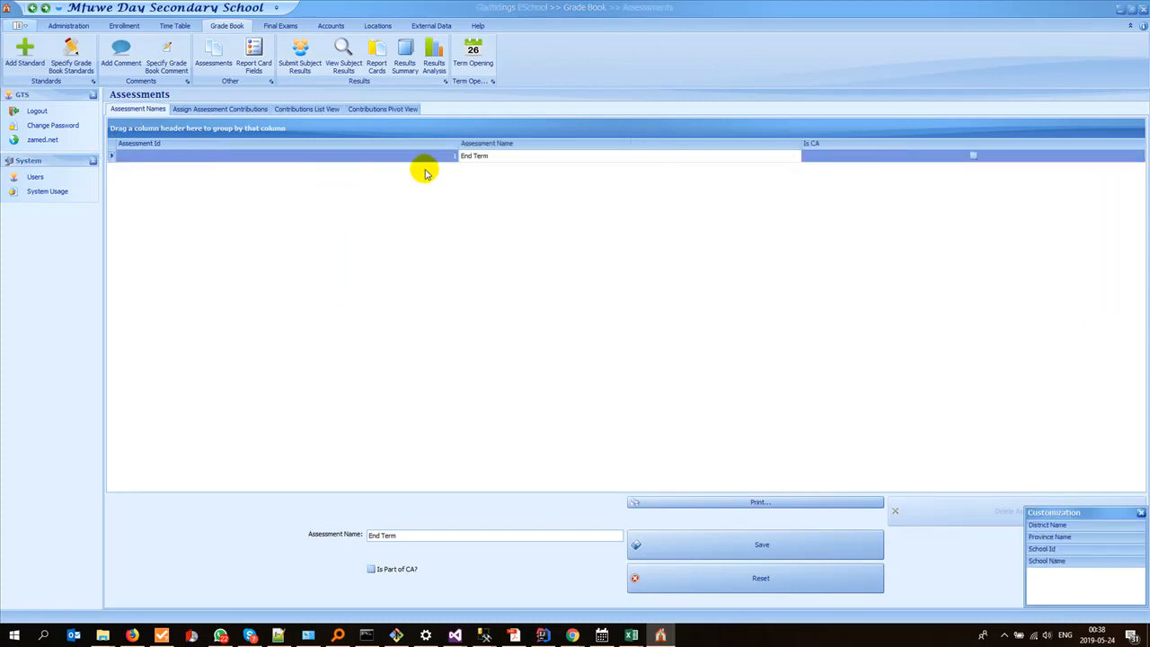
pyautogui.click(451, 159)
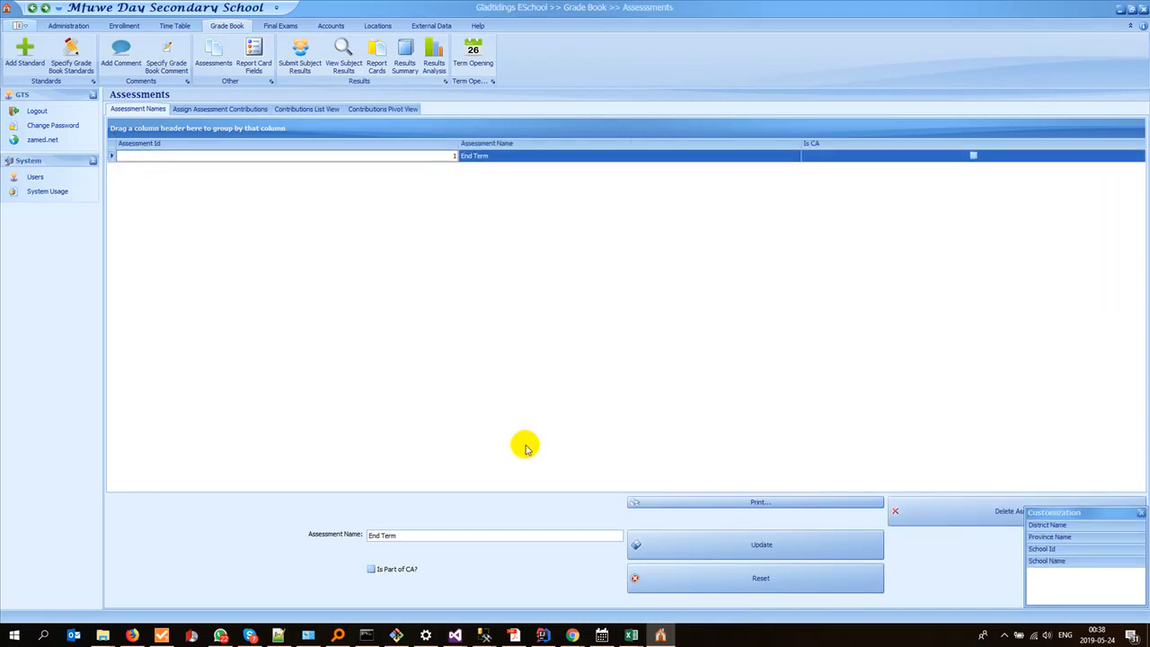